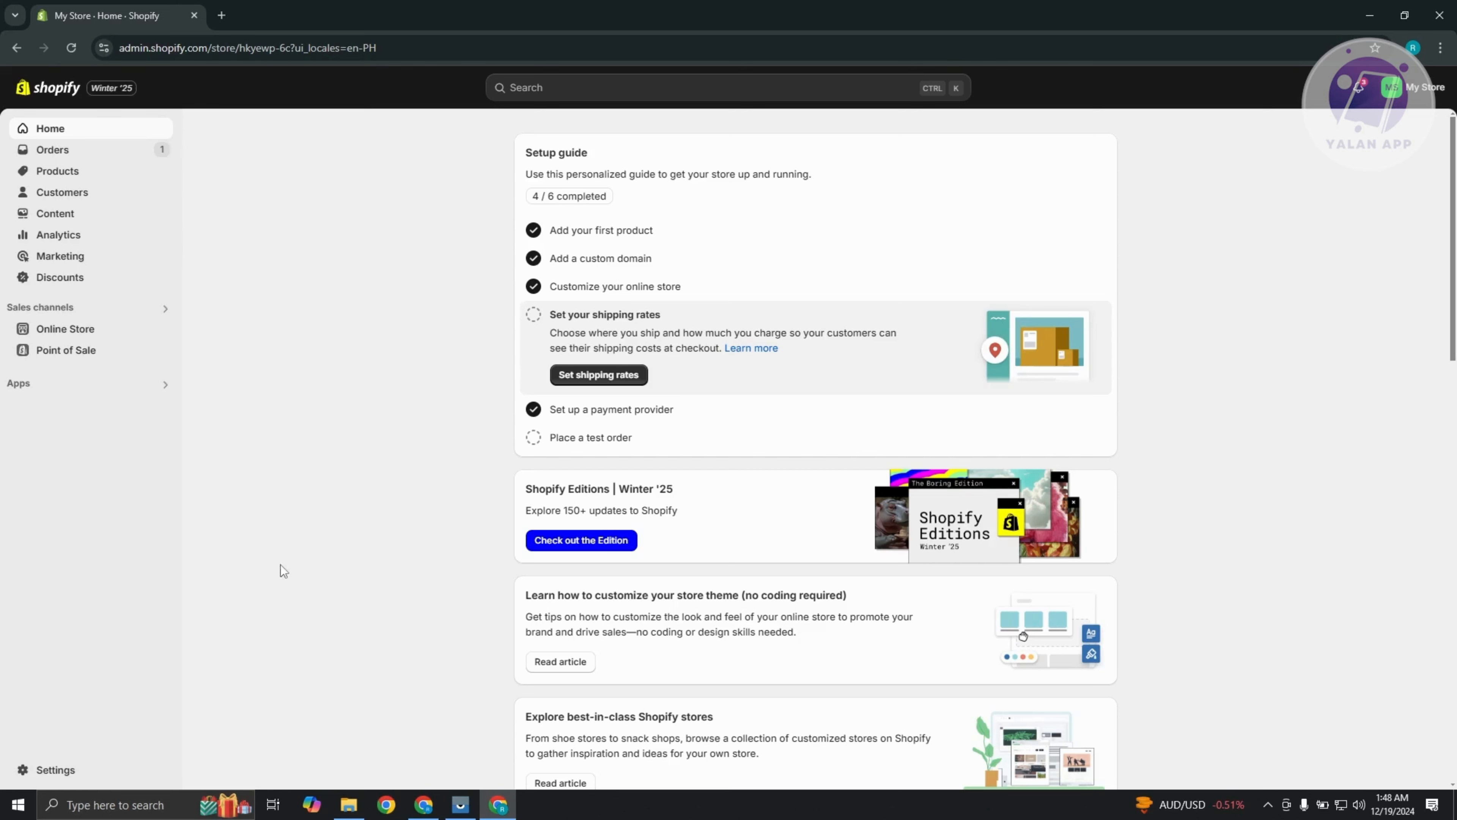
# Open the Shopify App Store from the store's app and sales channel settings and search it for "BOOKEASY".
pyautogui.click(55, 769)
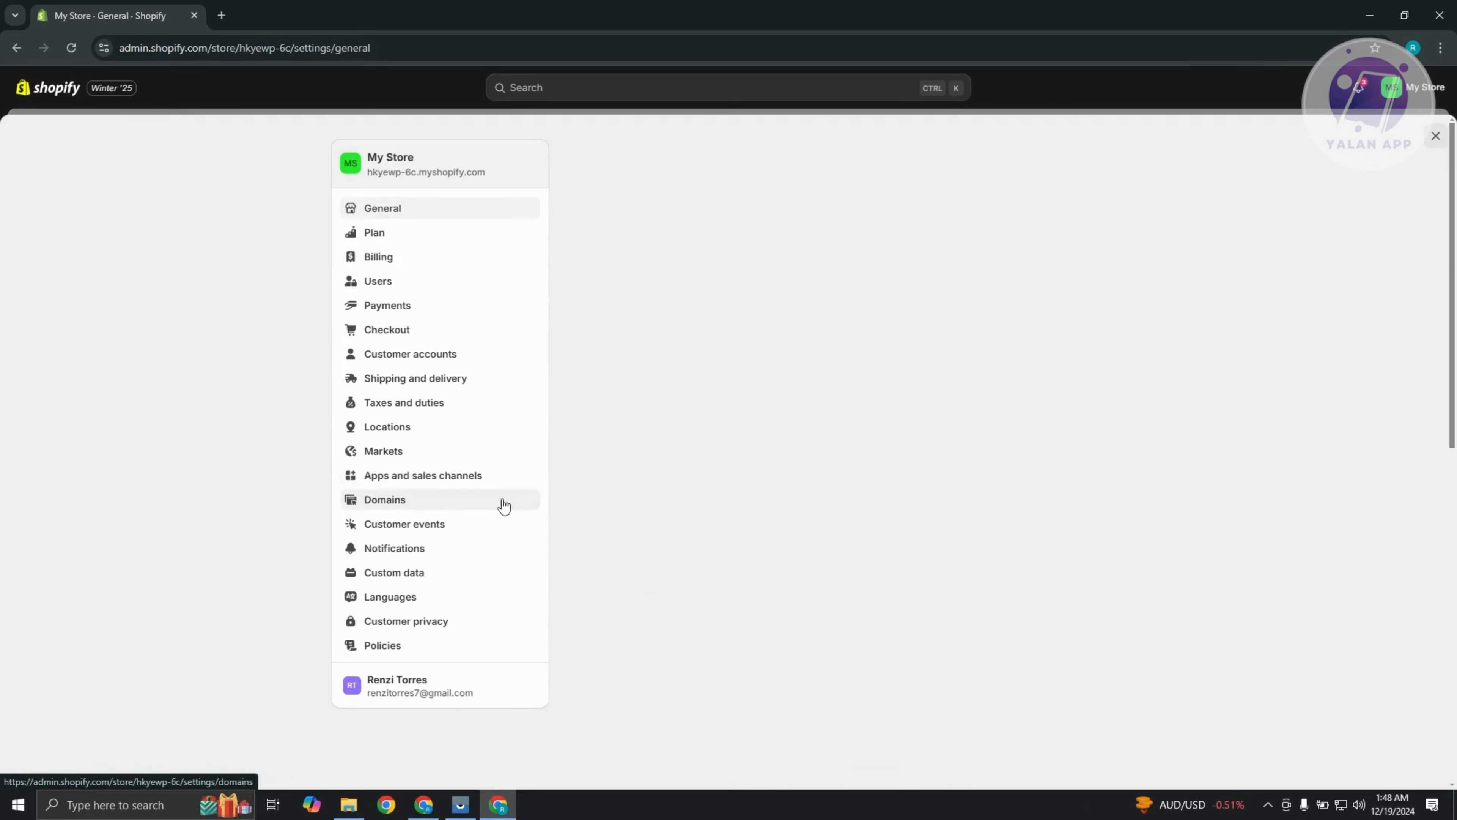
pyautogui.click(436, 475)
pyautogui.click(1049, 154)
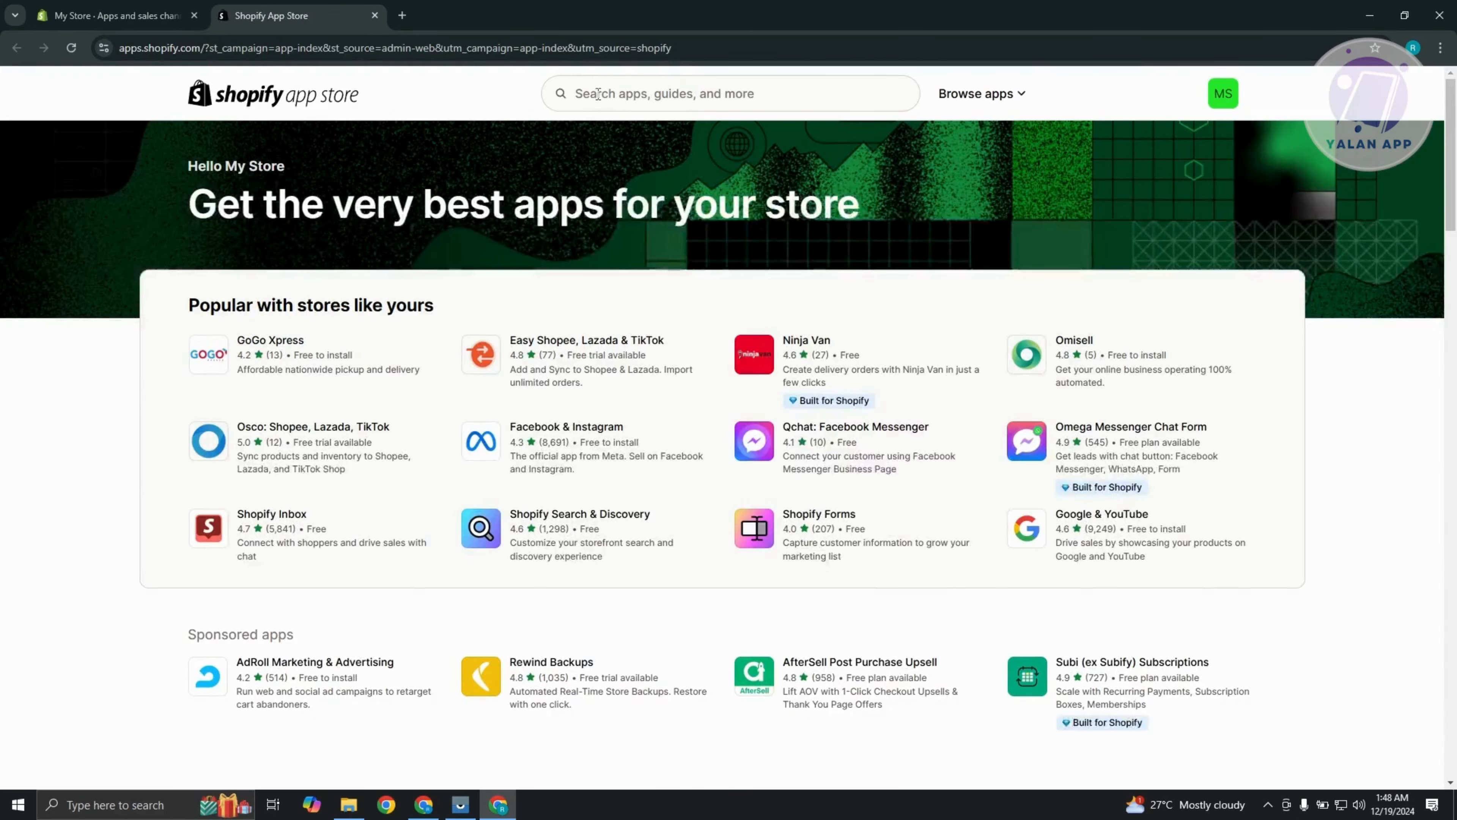
pyautogui.click(605, 93)
pyautogui.write('B')
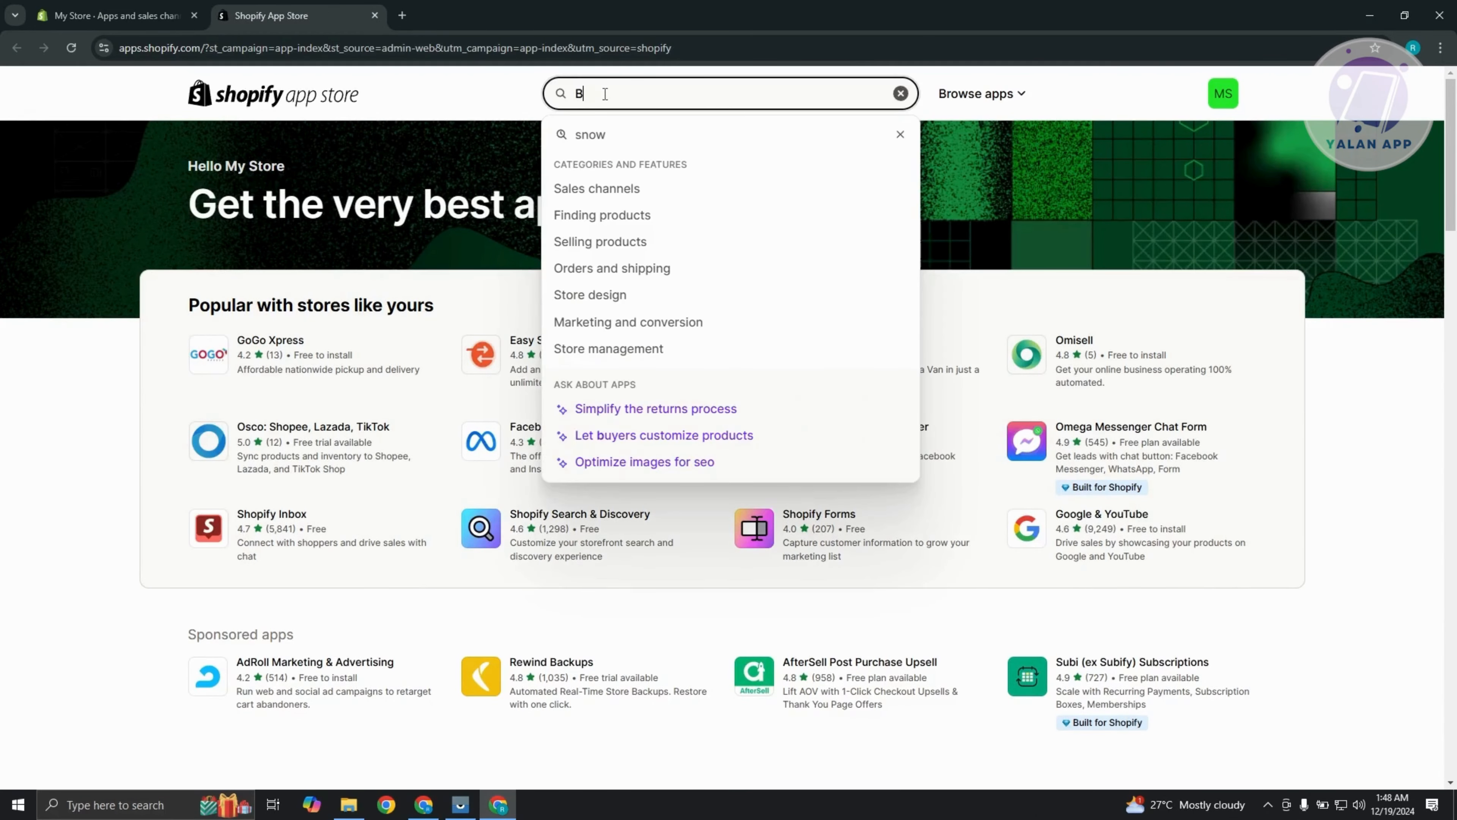
pyautogui.write('OOKEASY')
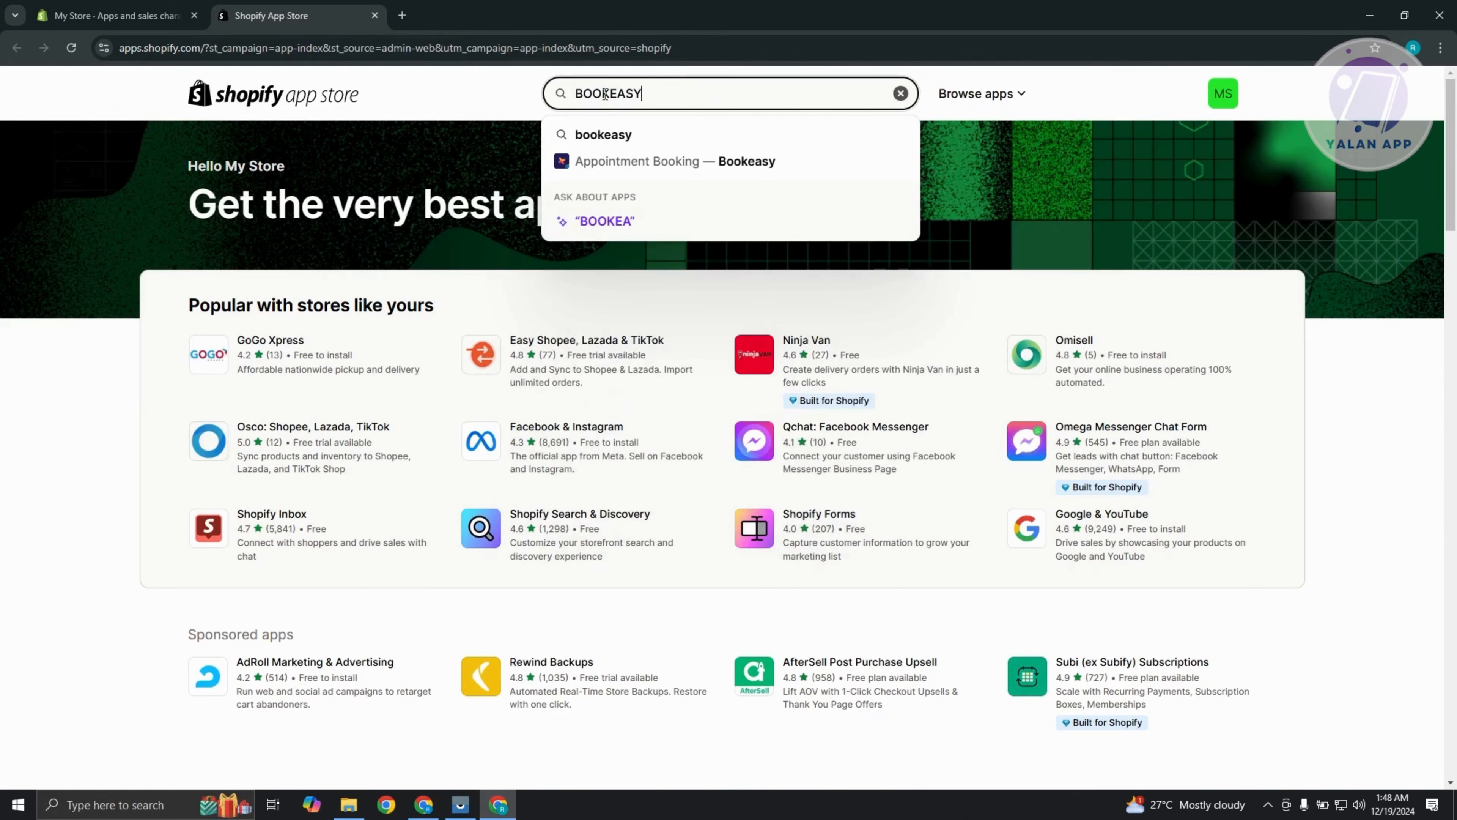
pyautogui.press('Return')
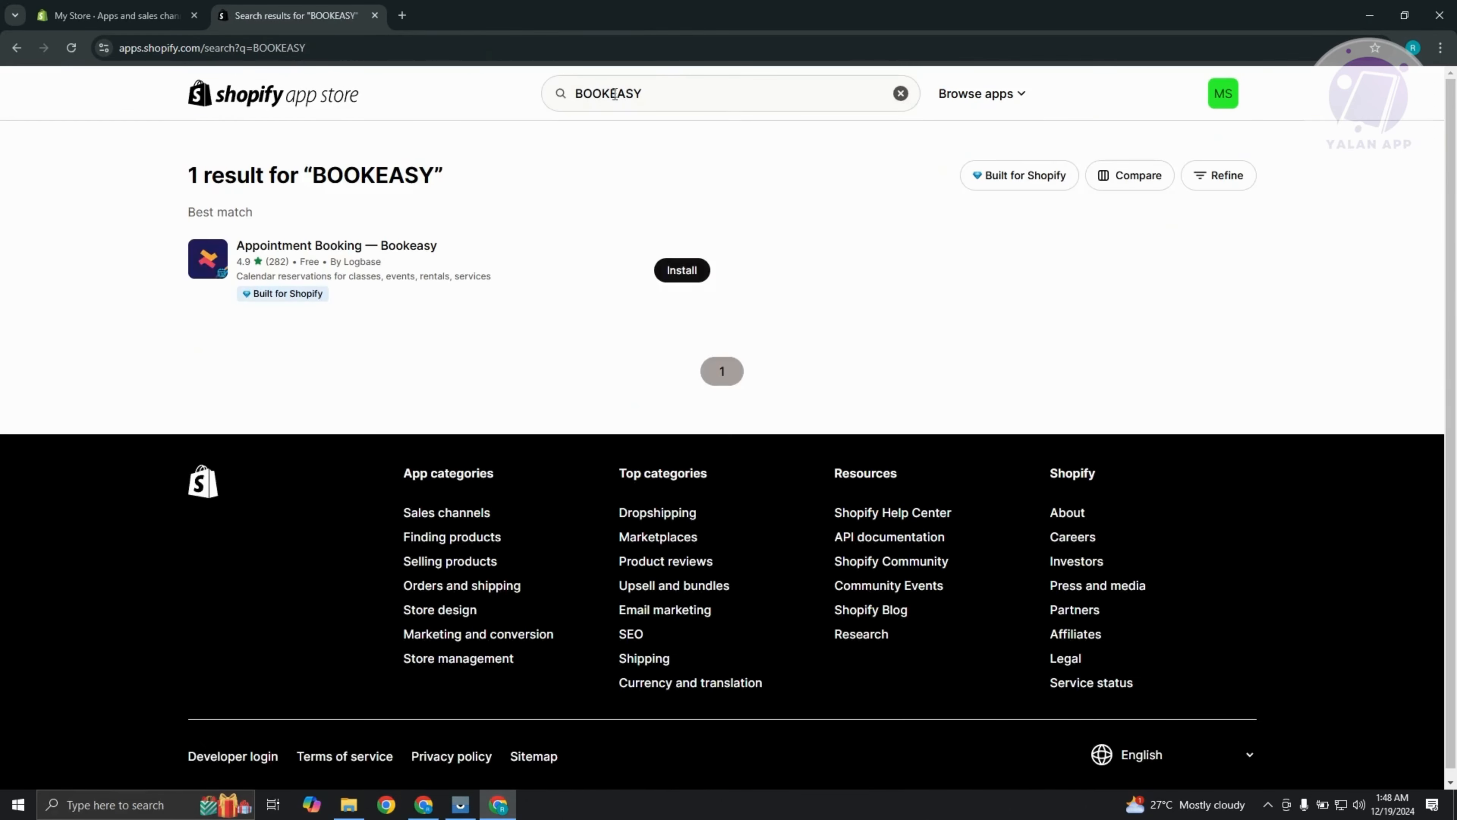
# Install the Appointment Booking — Bookeasy app on the store, granting its requested data access.
pyautogui.click(488, 274)
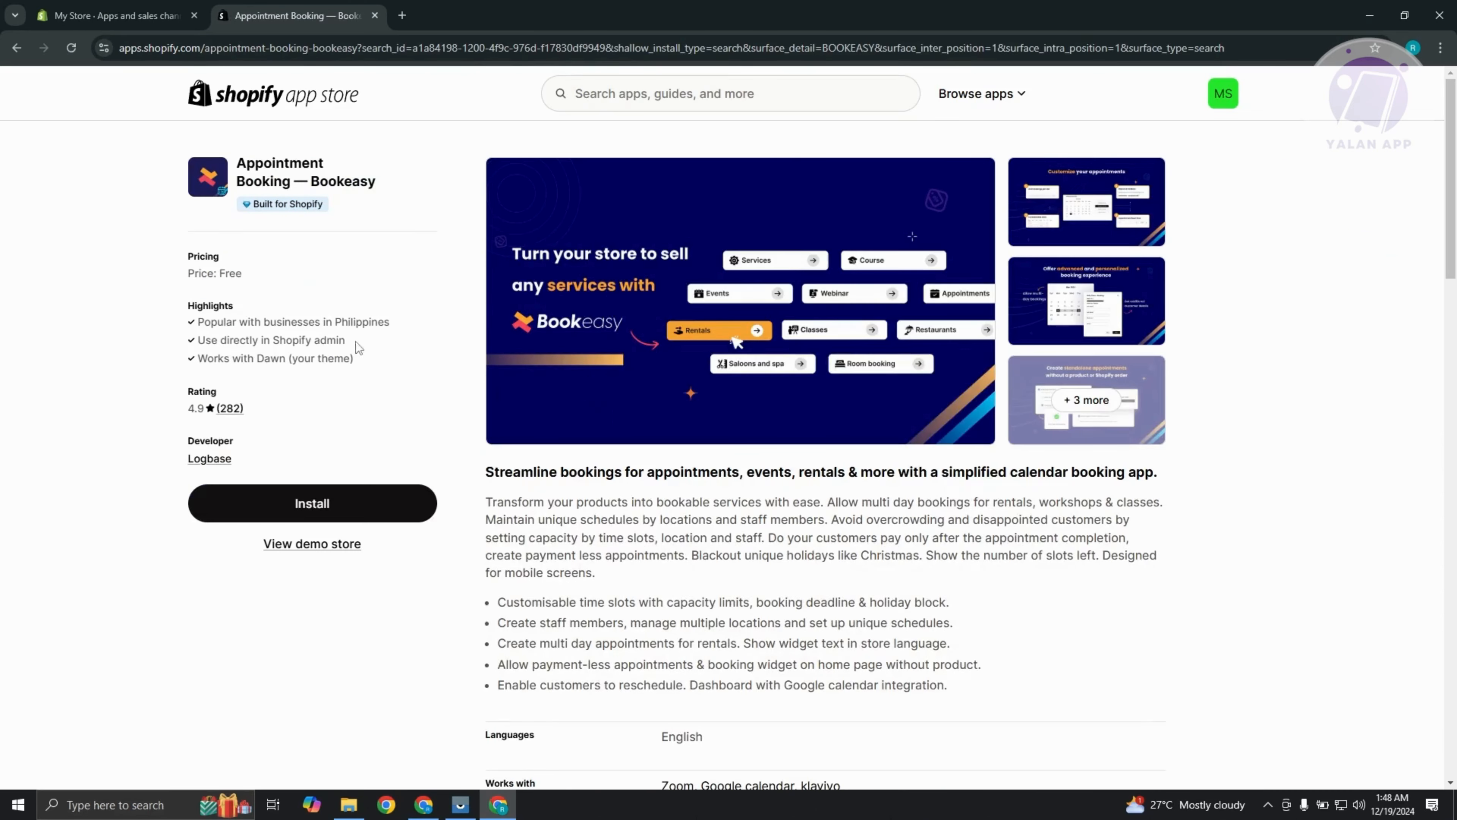
pyautogui.click(343, 495)
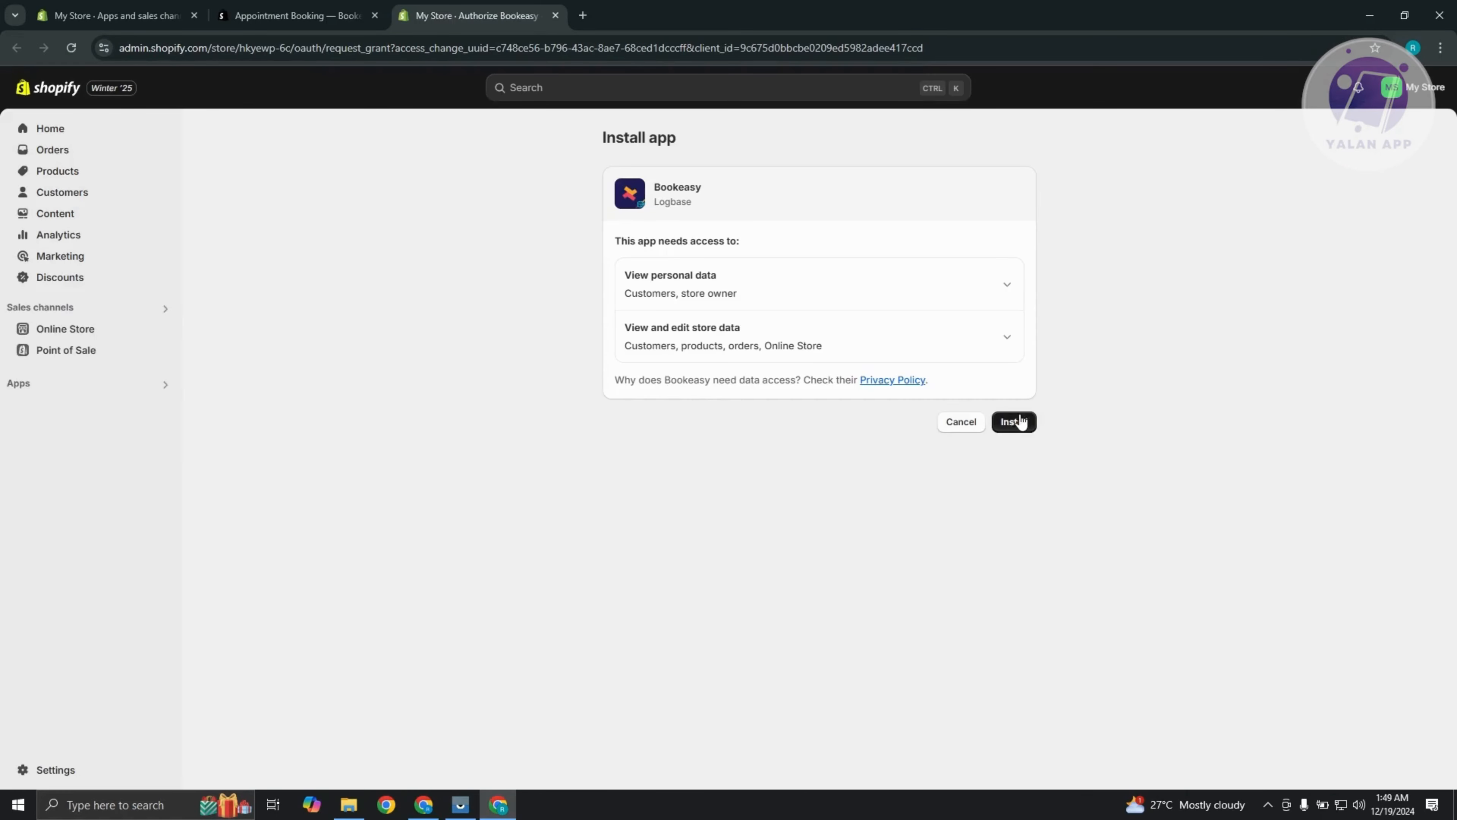
pyautogui.click(1014, 422)
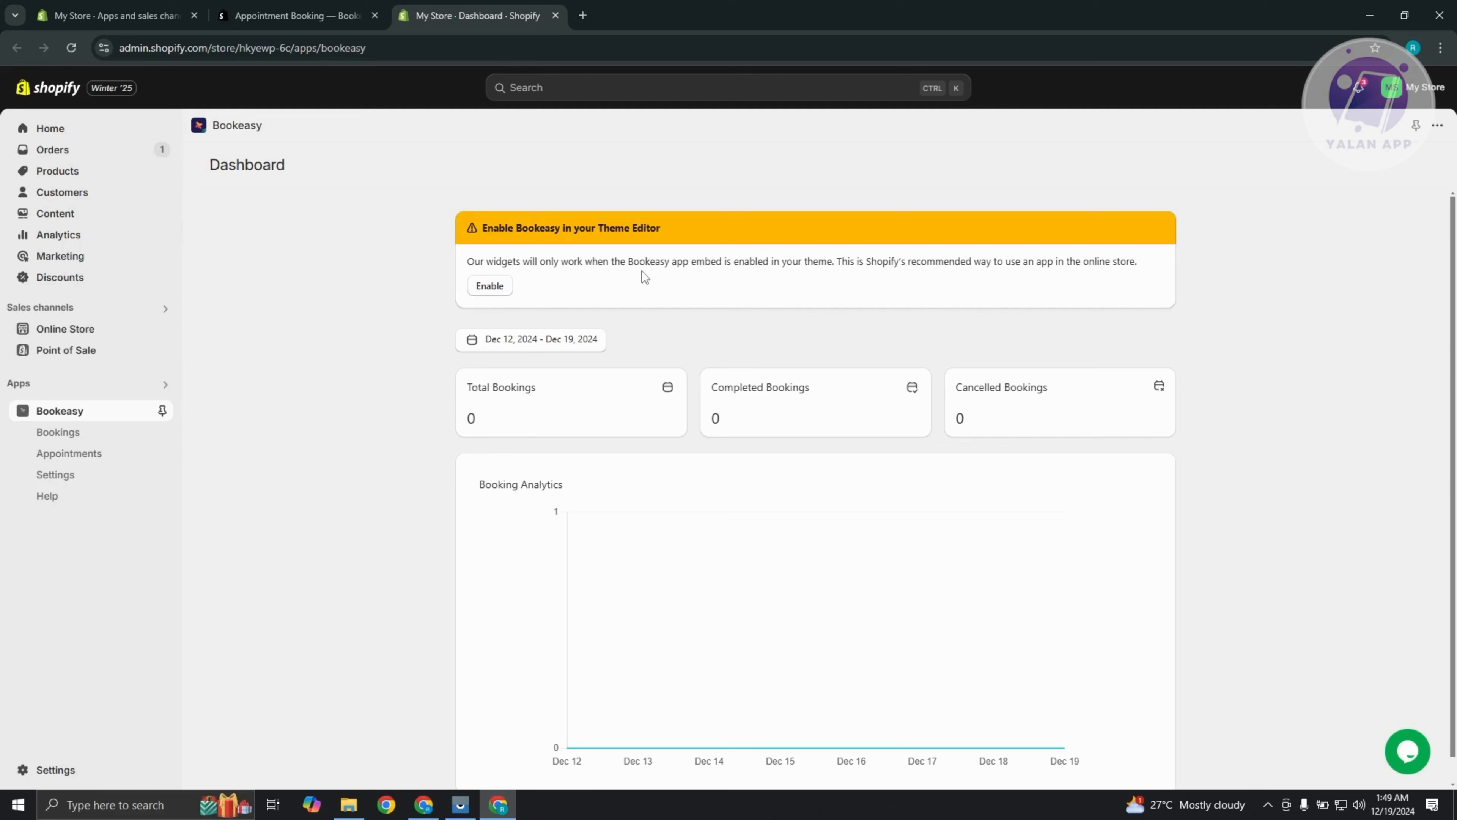
# Enable the Bookeasy app embed in the Dawn theme, save it, and return to the Bookeasy dashboard with the theme editor closed.
pyautogui.click(490, 286)
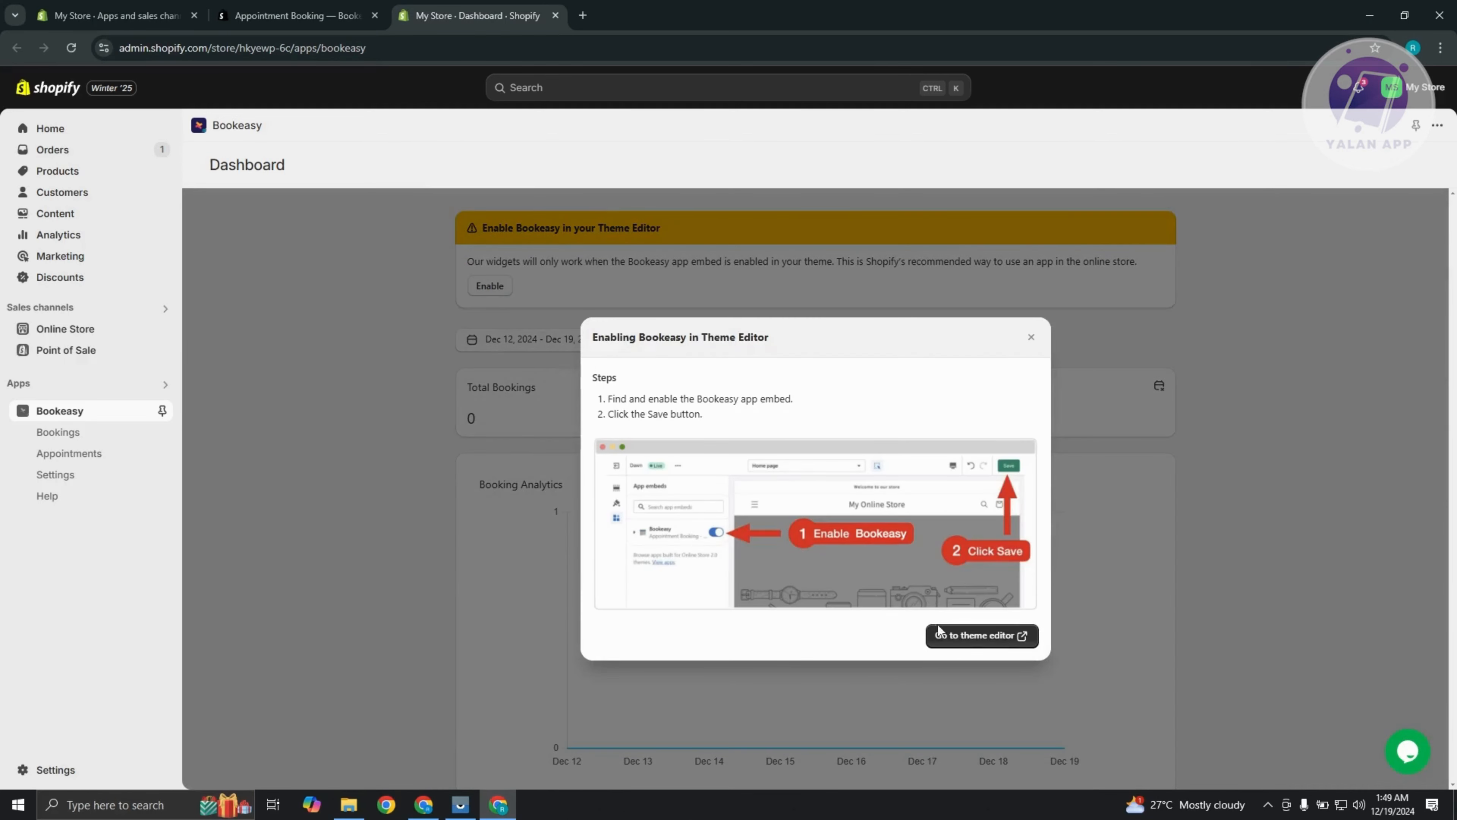
pyautogui.click(964, 637)
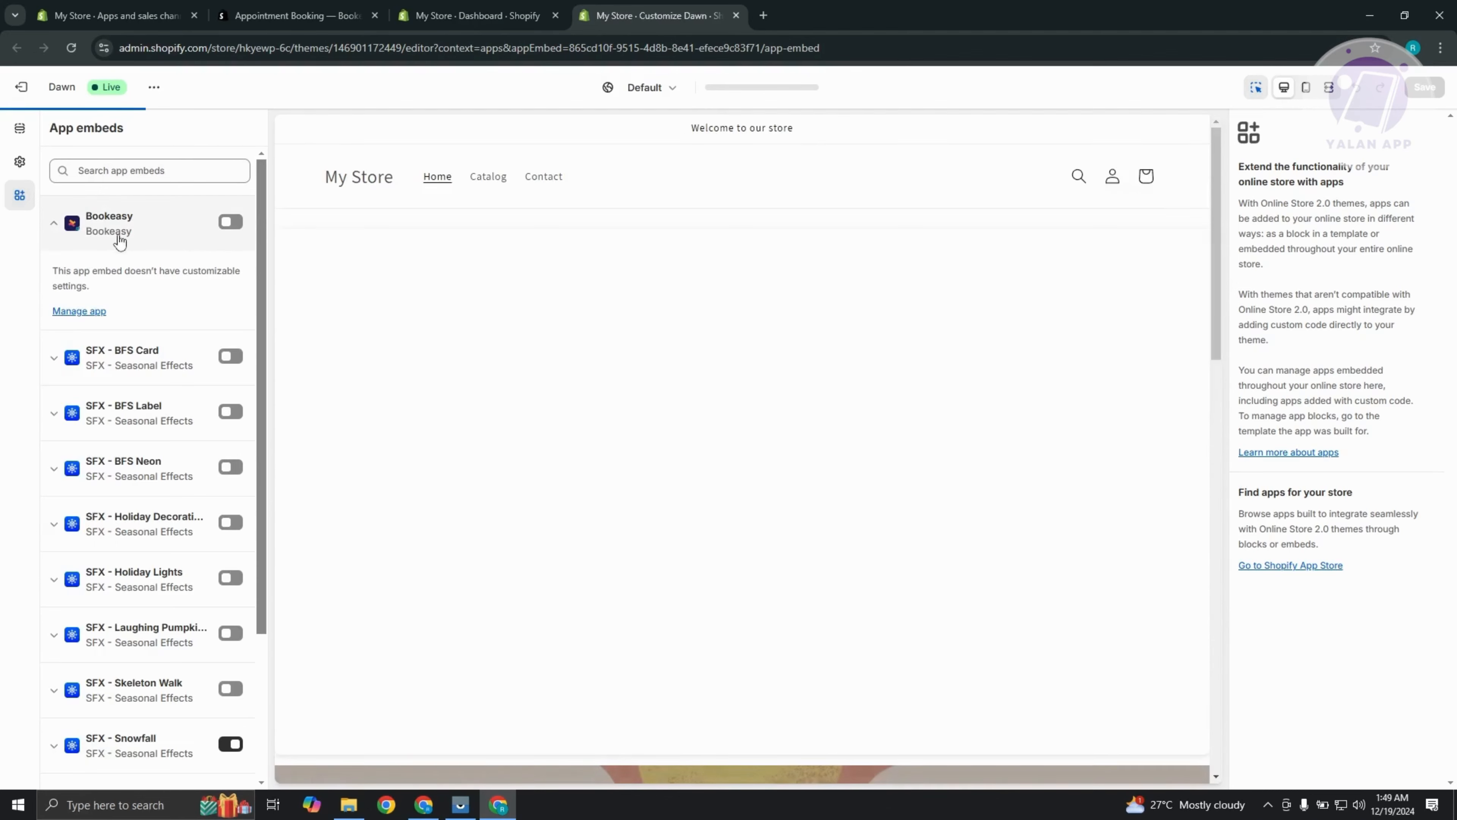
pyautogui.click(228, 222)
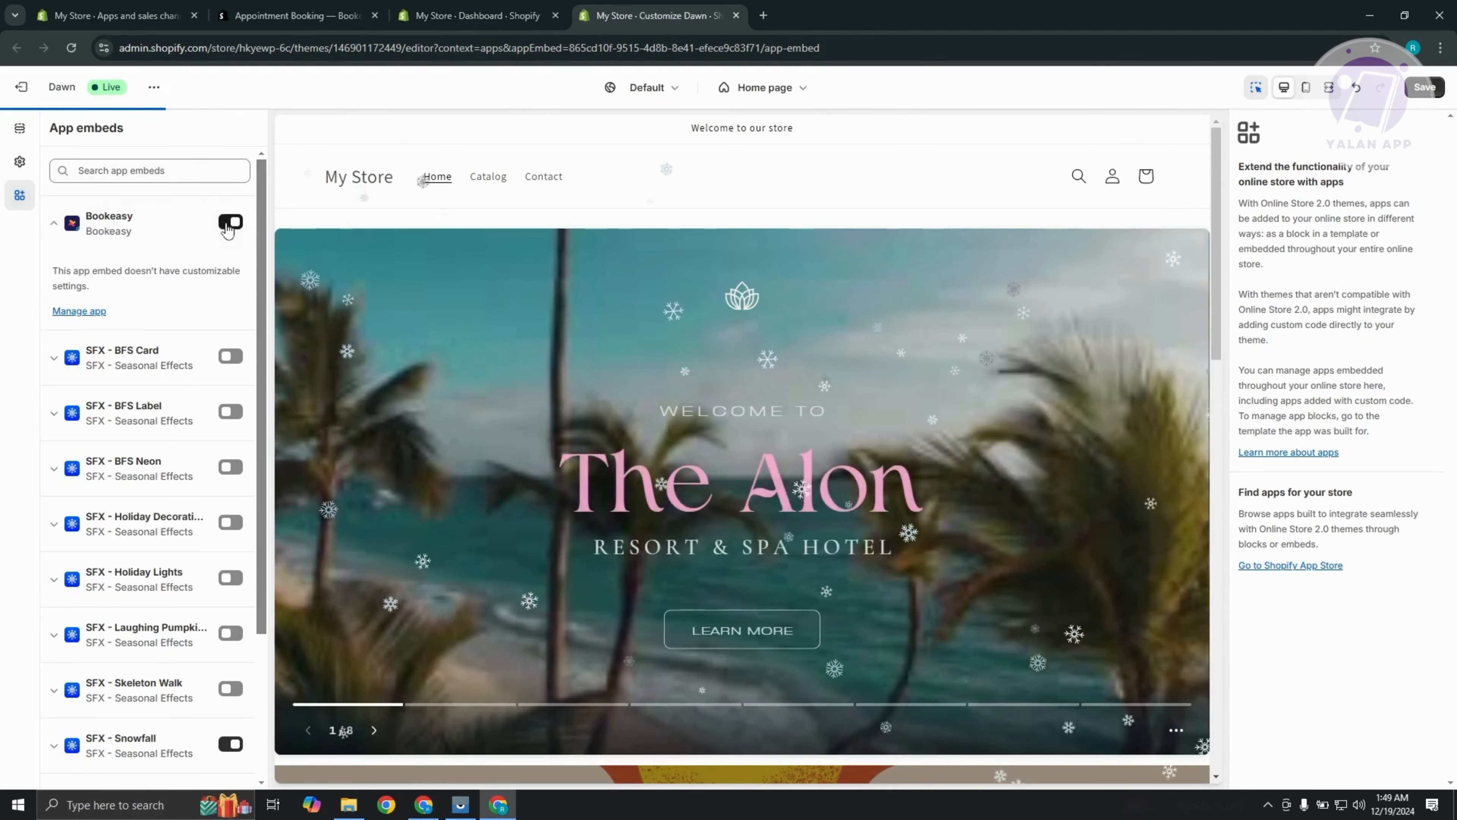
pyautogui.click(1425, 87)
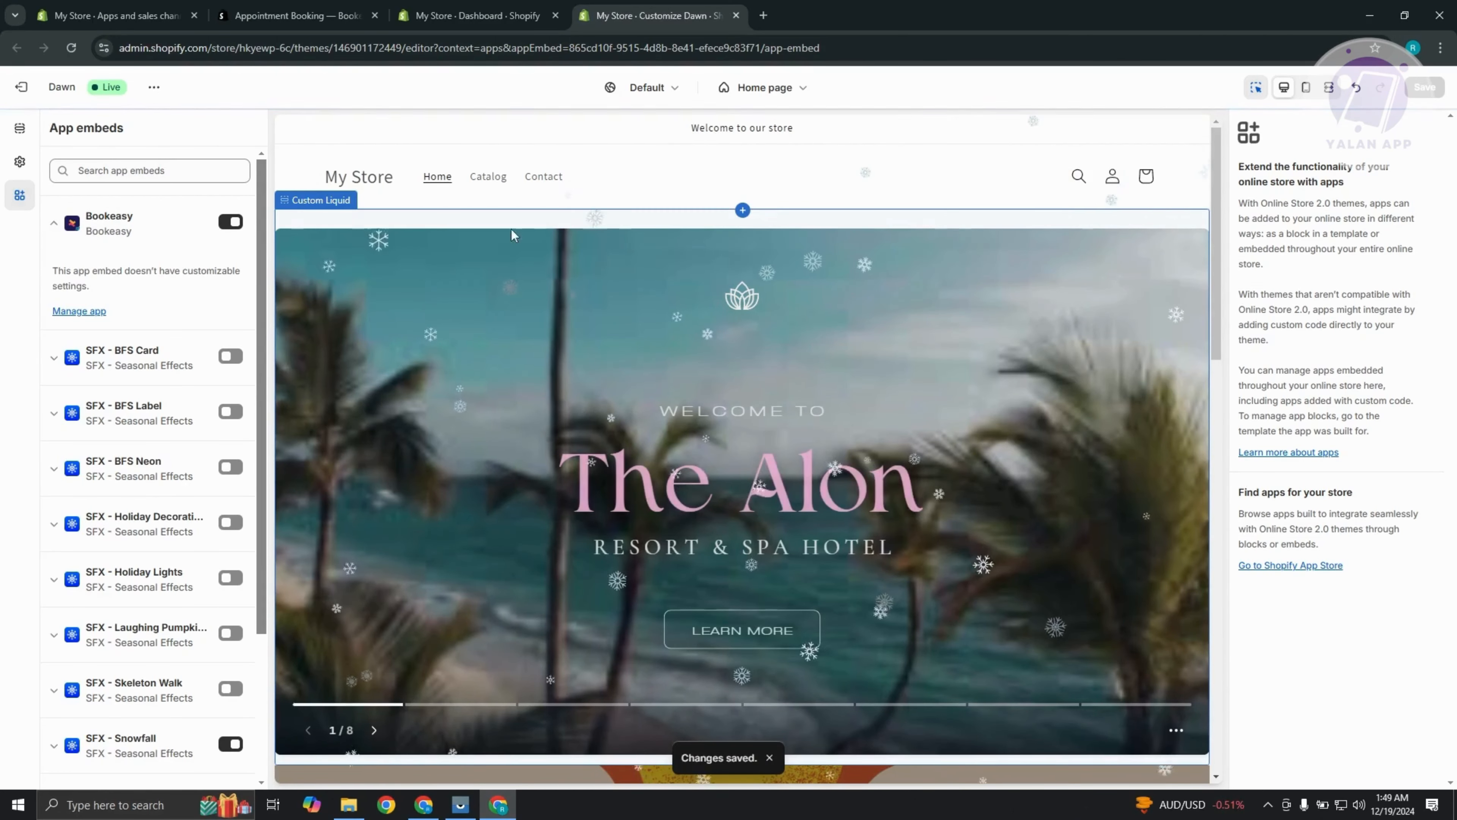
pyautogui.click(476, 15)
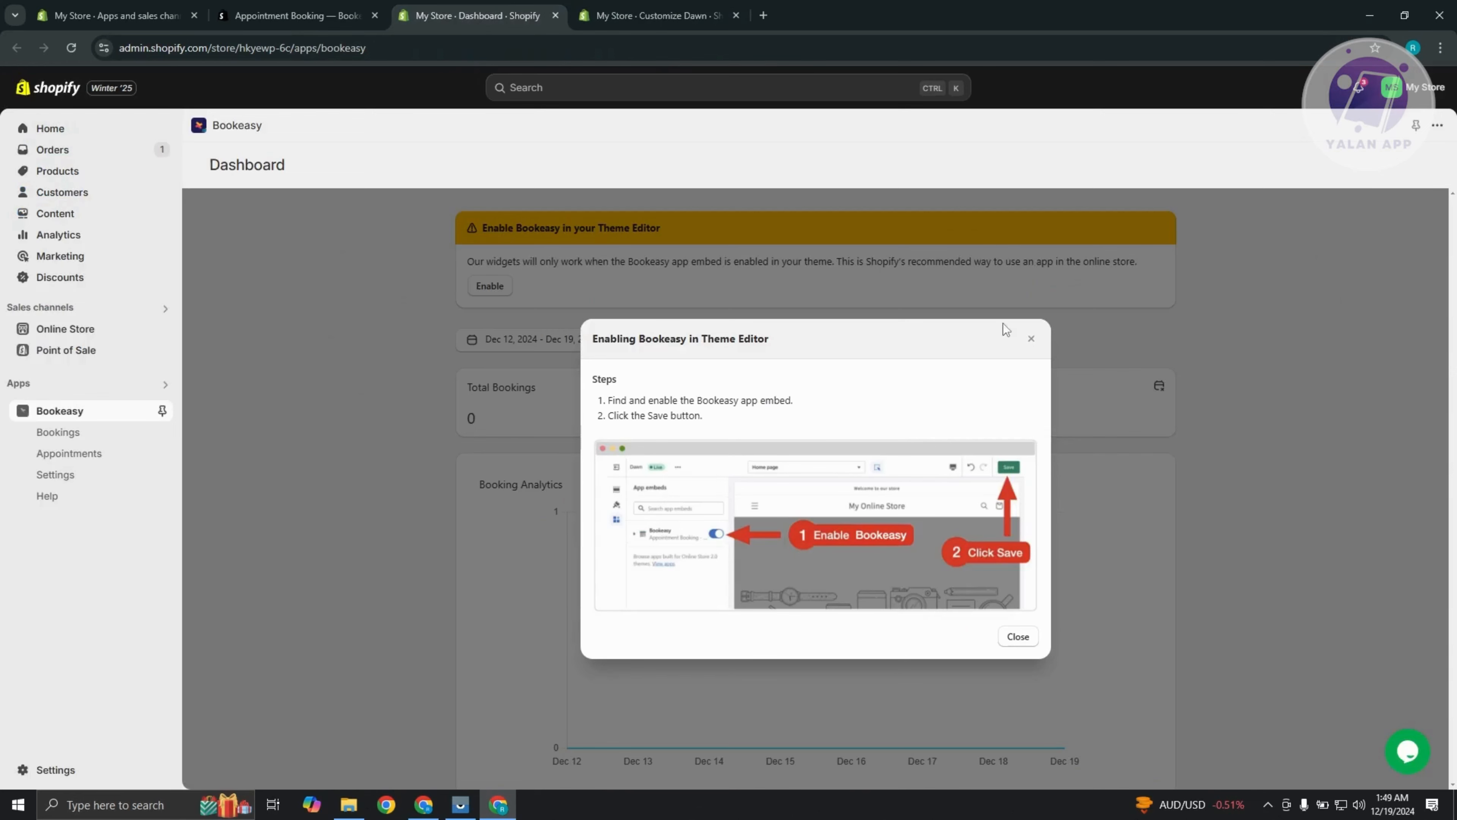
pyautogui.click(1032, 336)
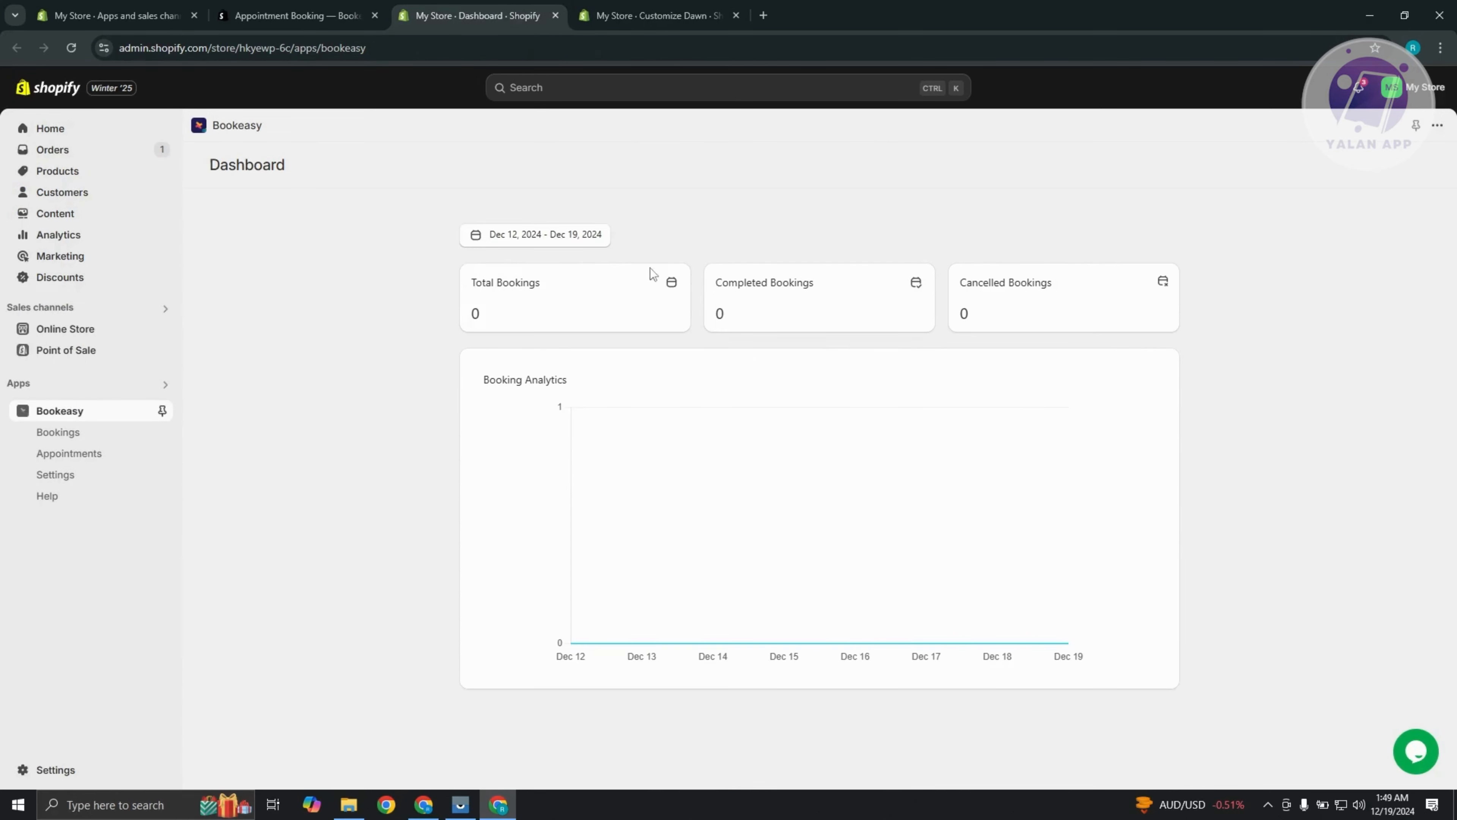
pyautogui.click(737, 16)
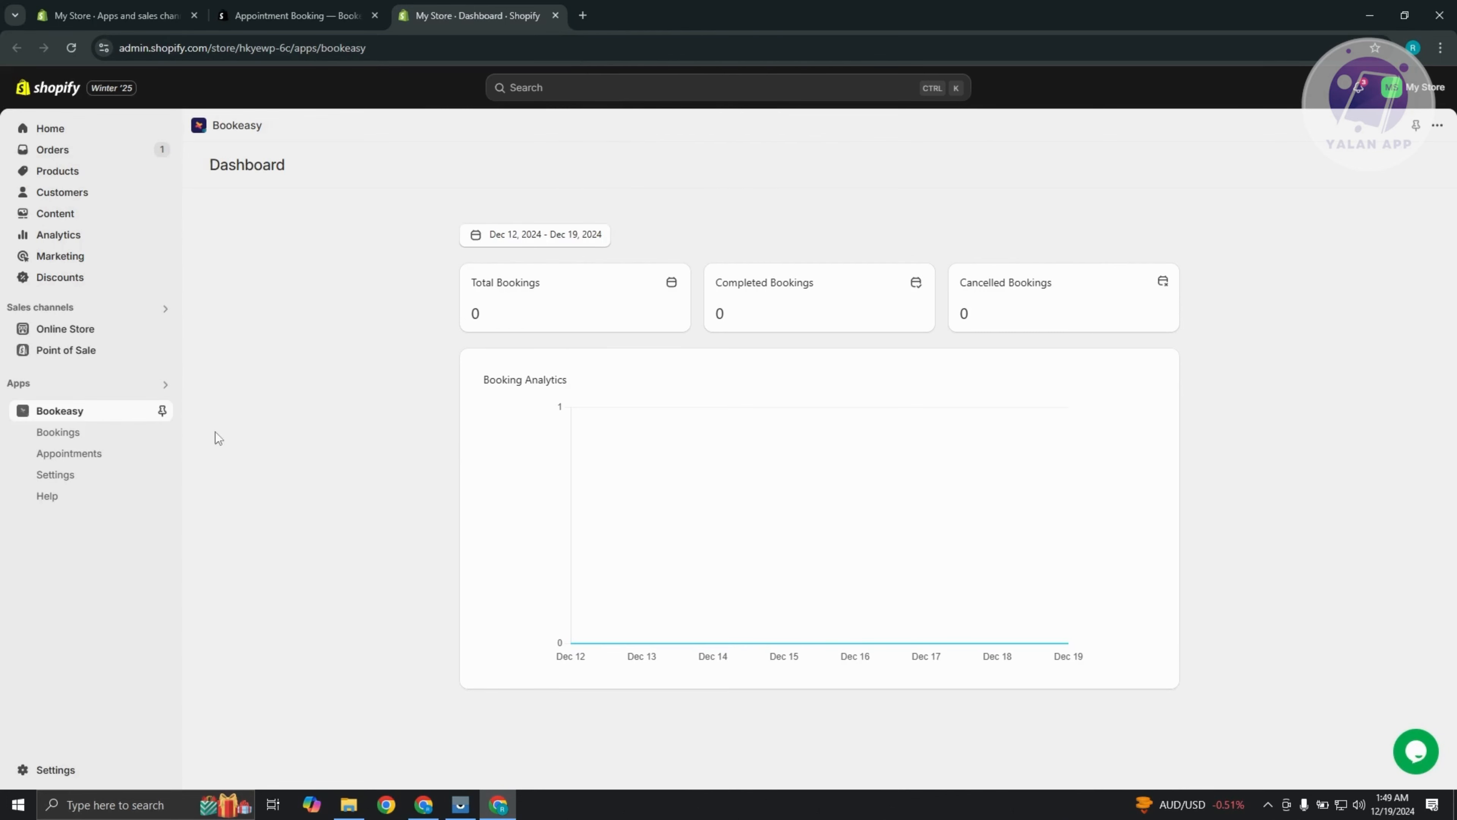
# Check Bookeasy's bookings and appointments pages and start the first-appointment setup from the bookings page.
pyautogui.click(55, 433)
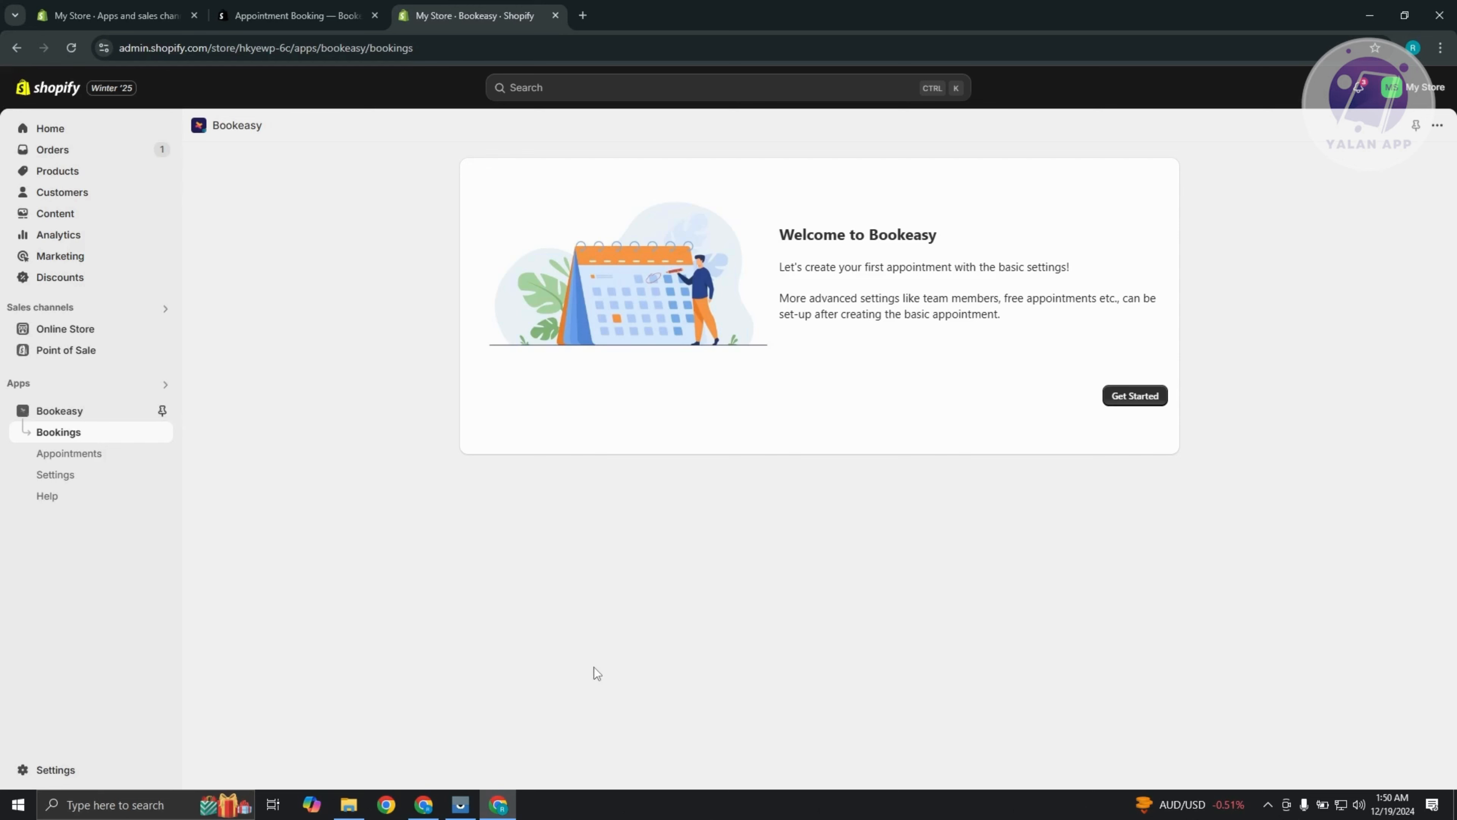
pyautogui.click(102, 453)
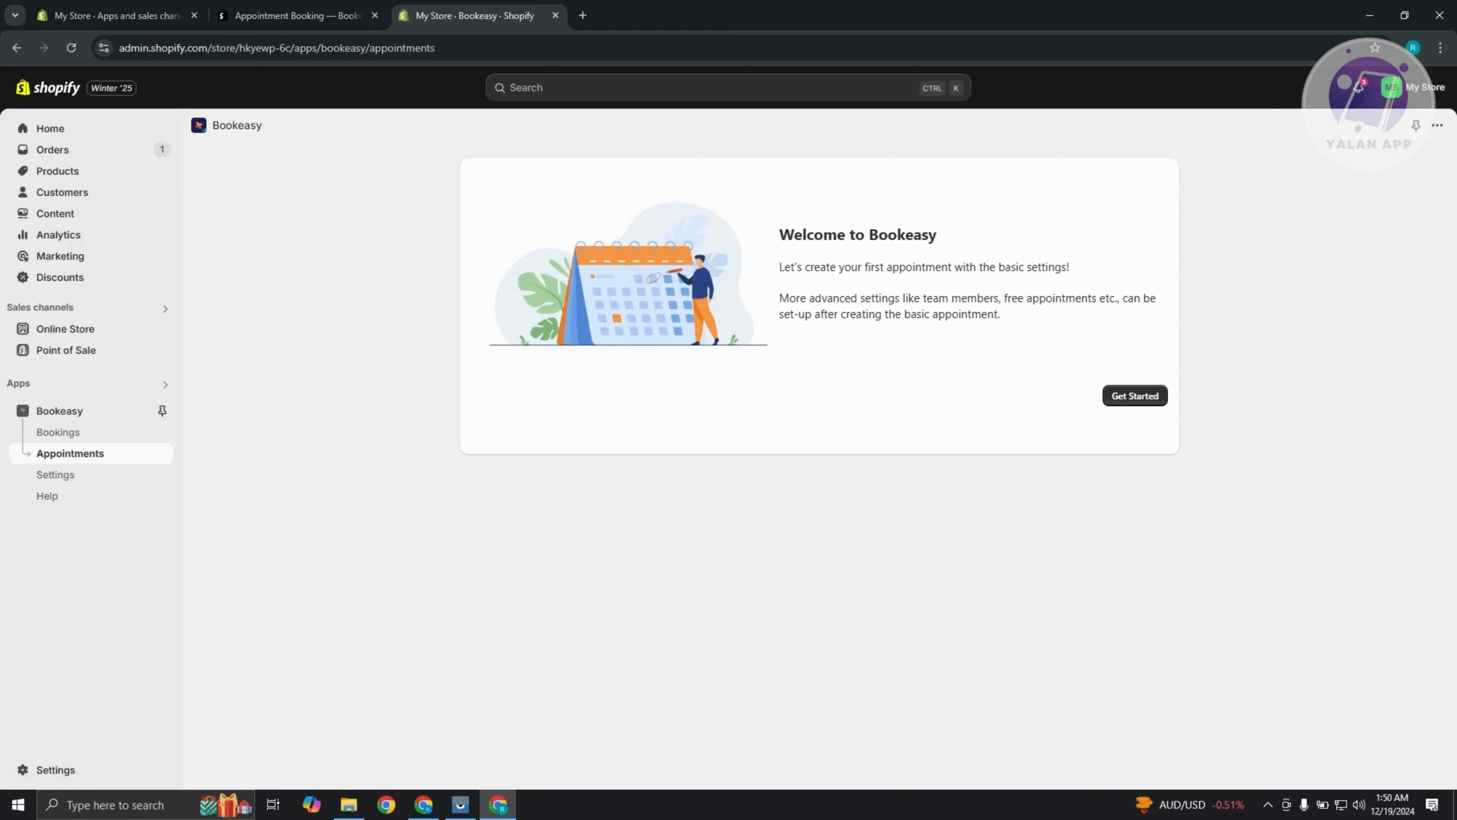
pyautogui.click(117, 431)
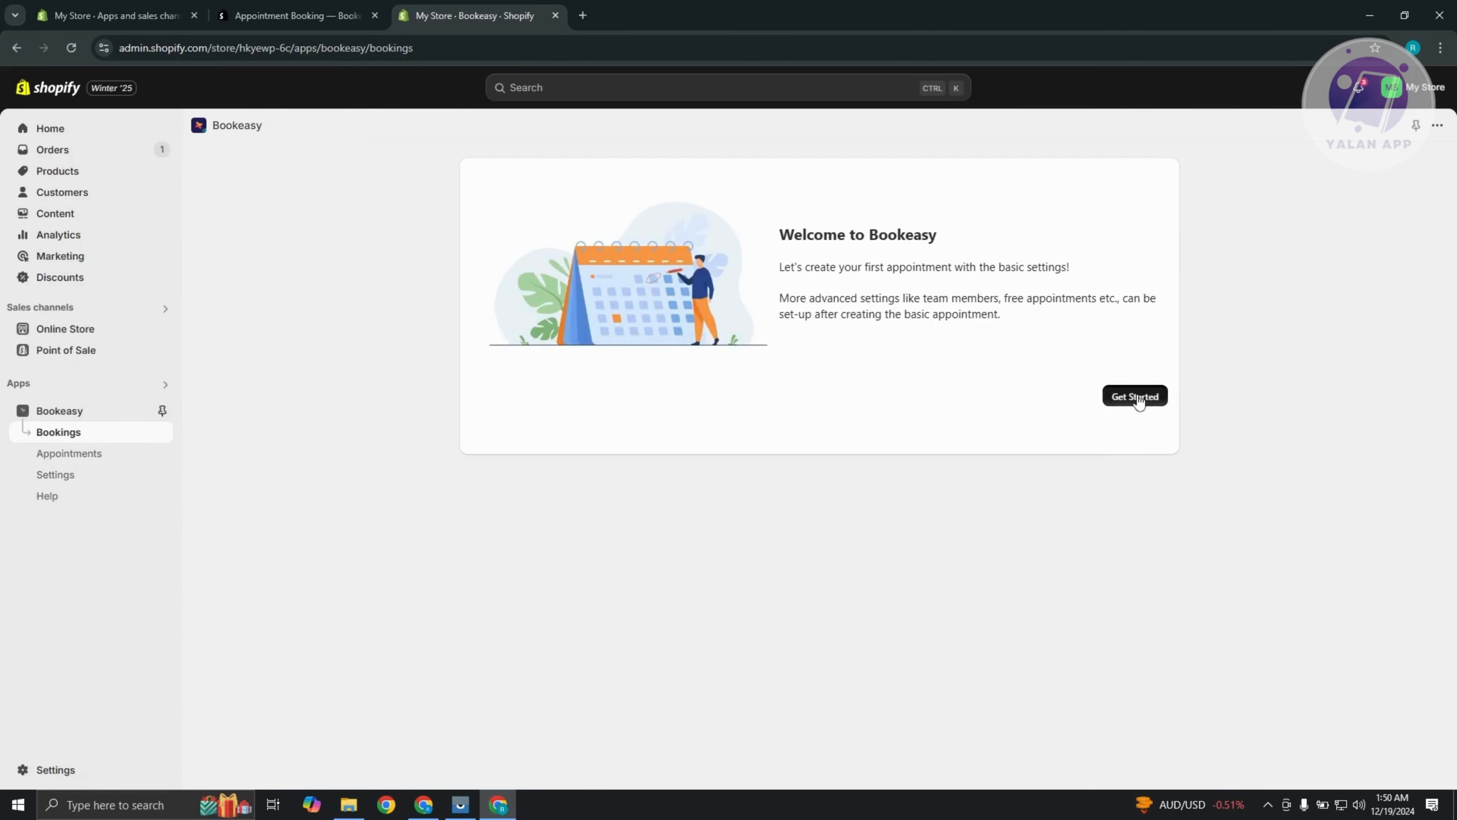
pyautogui.click(1137, 399)
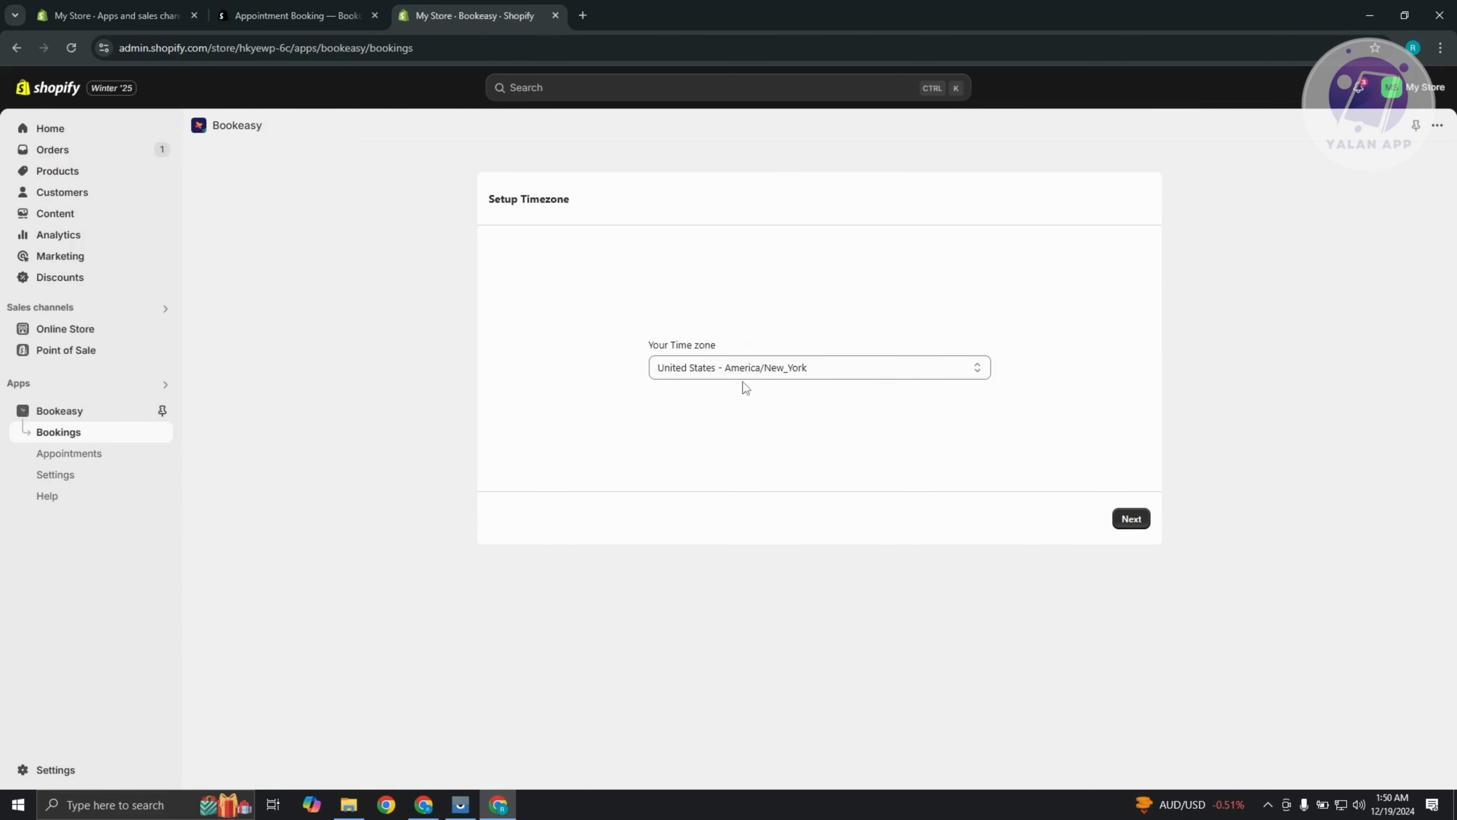
# Set the Bookeasy time zone to Philippines and continue to the product linking stage.
pyautogui.click(759, 369)
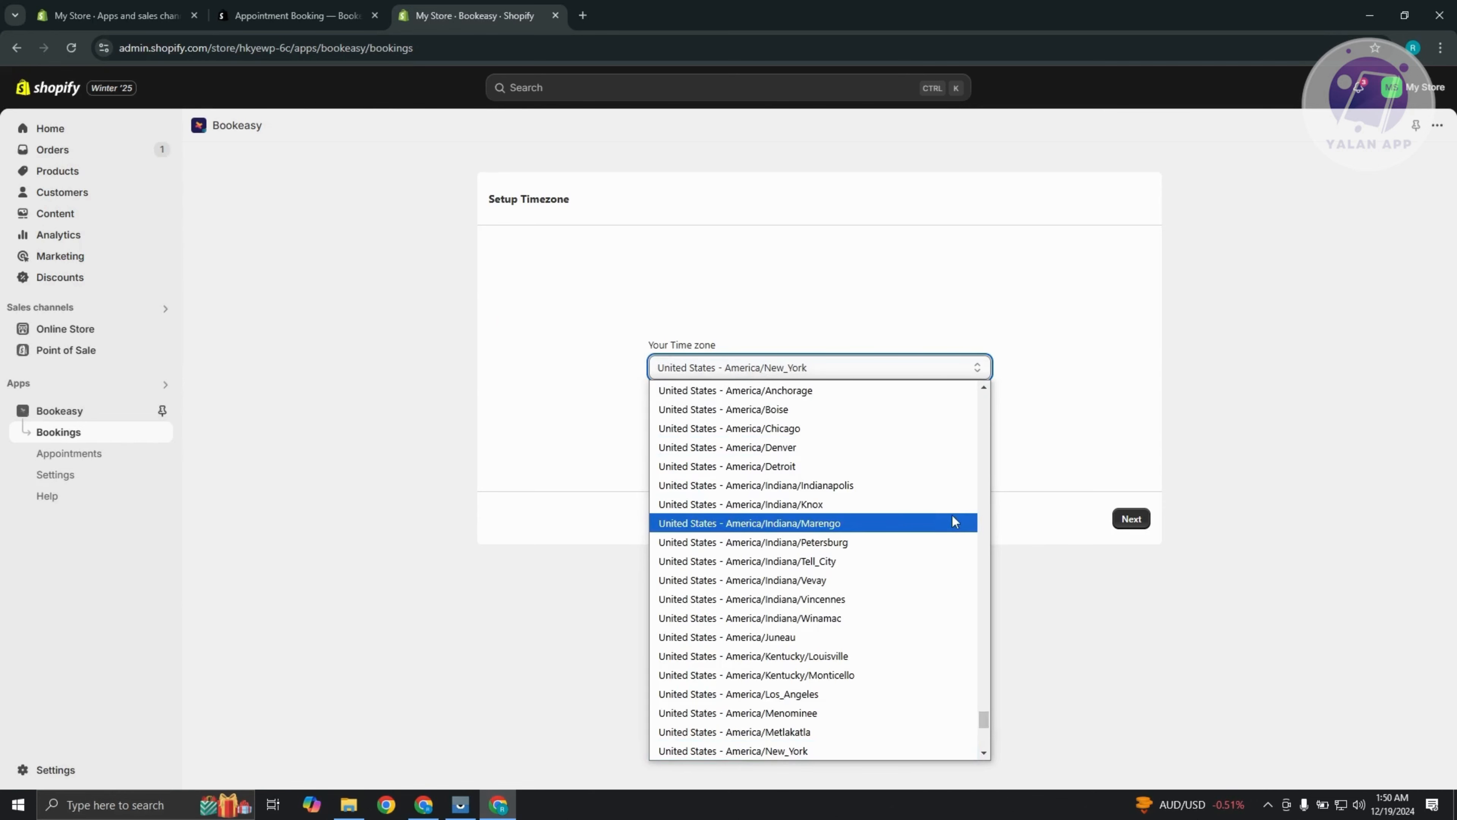
pyautogui.scroll(-8, 926, 540)
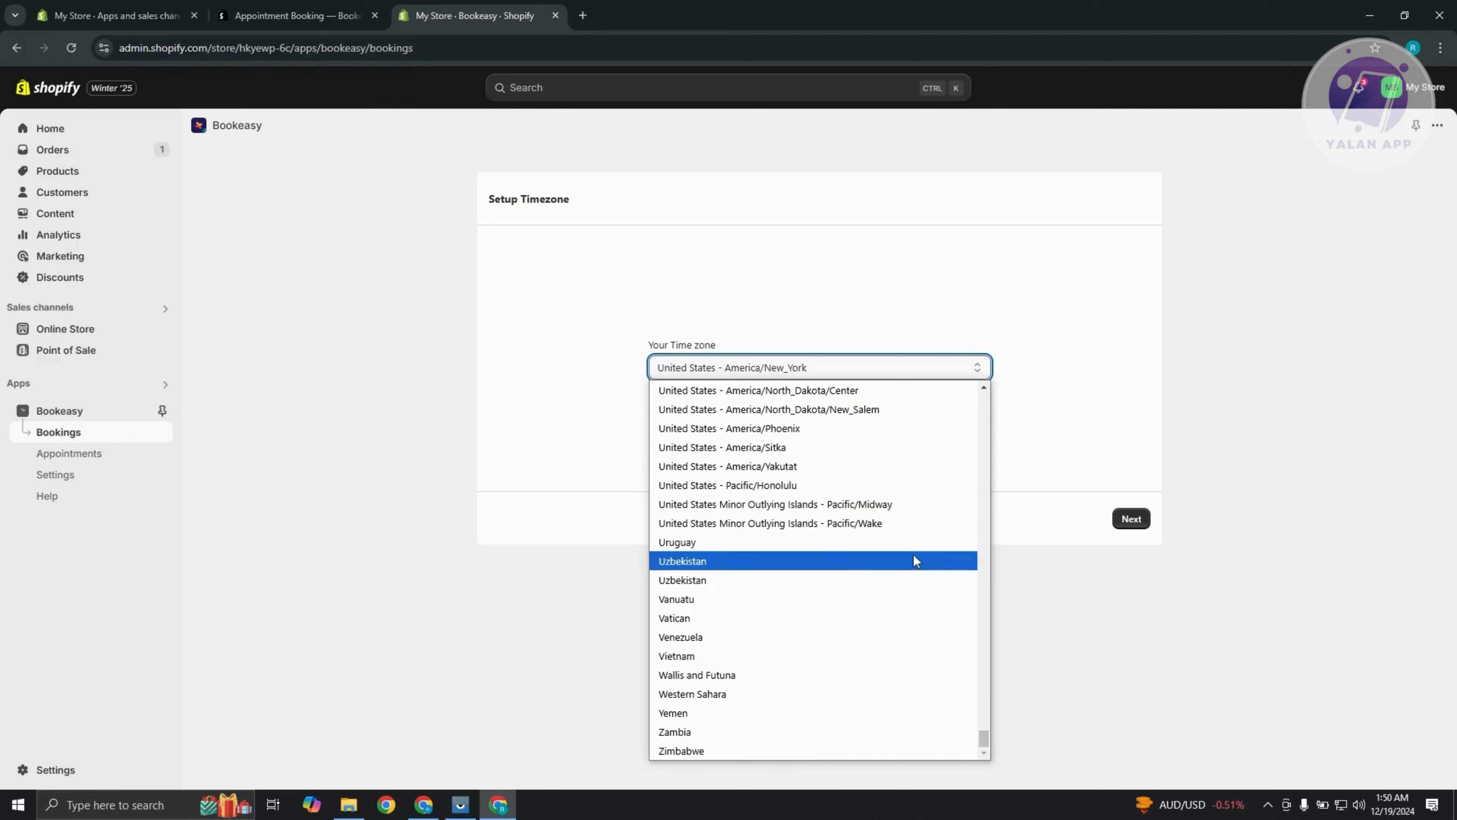
pyautogui.scroll(5, 898, 611)
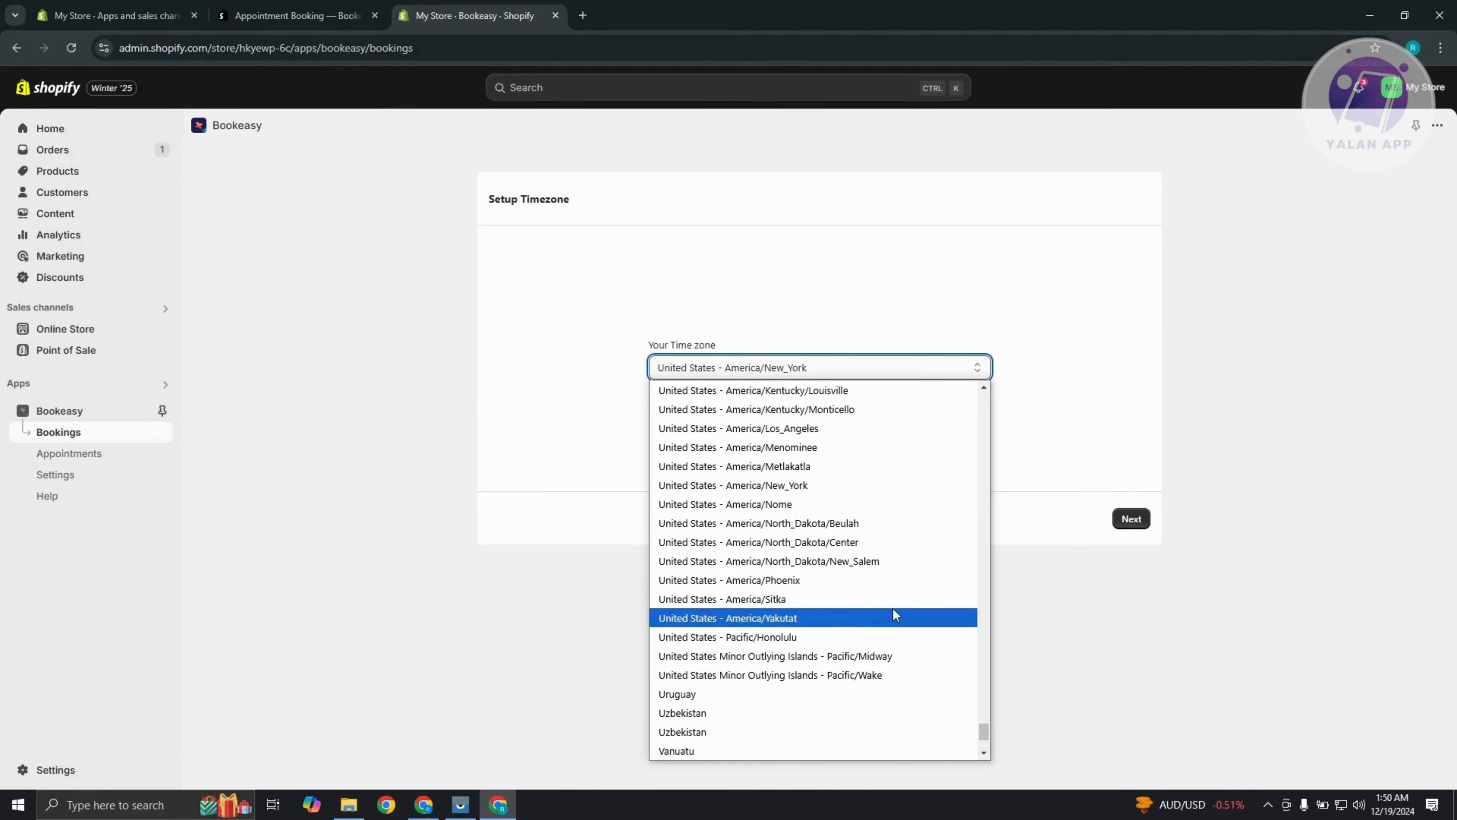
pyautogui.scroll(8, 893, 610)
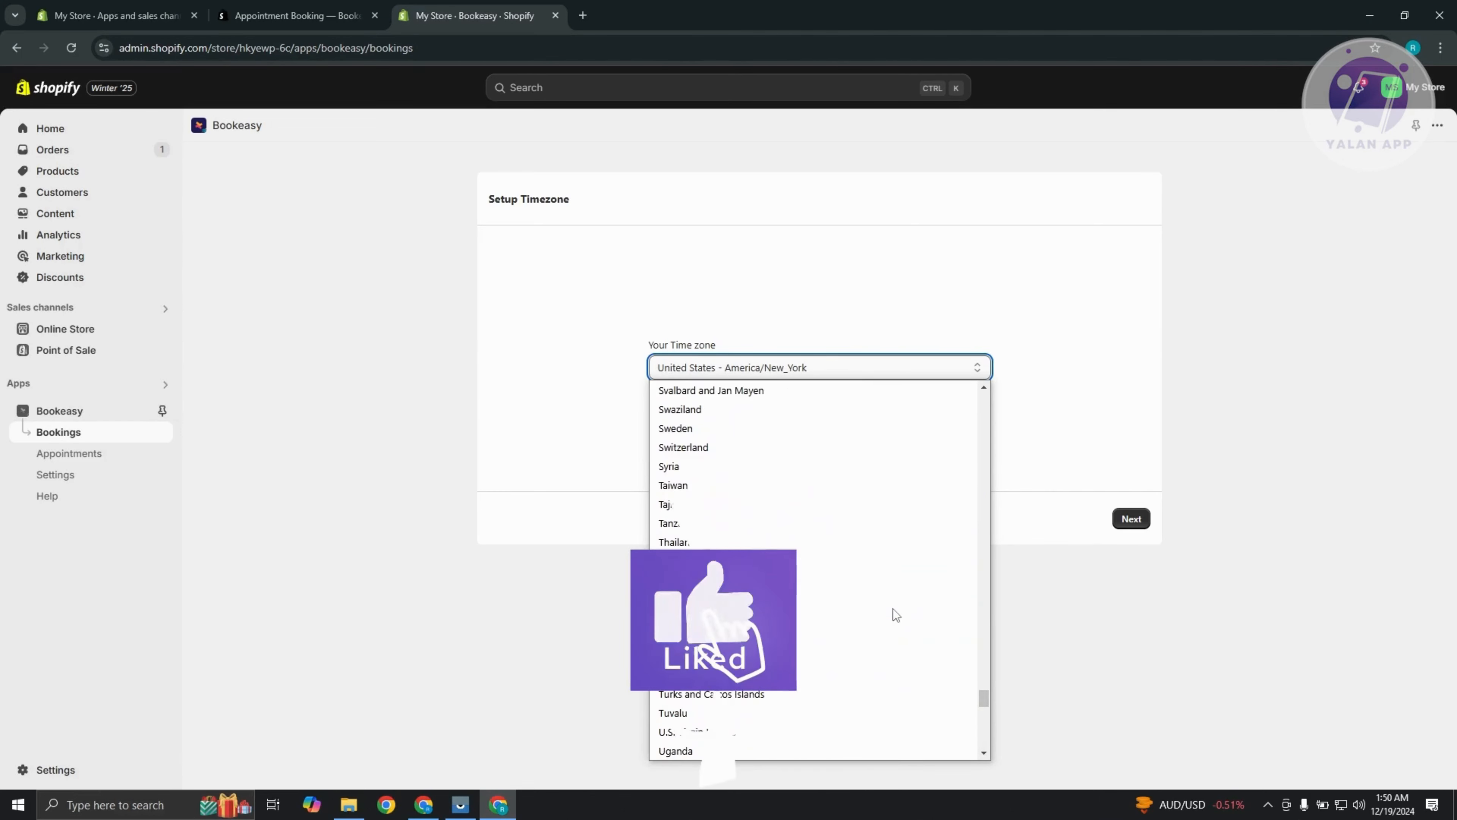
pyautogui.scroll(10, 893, 608)
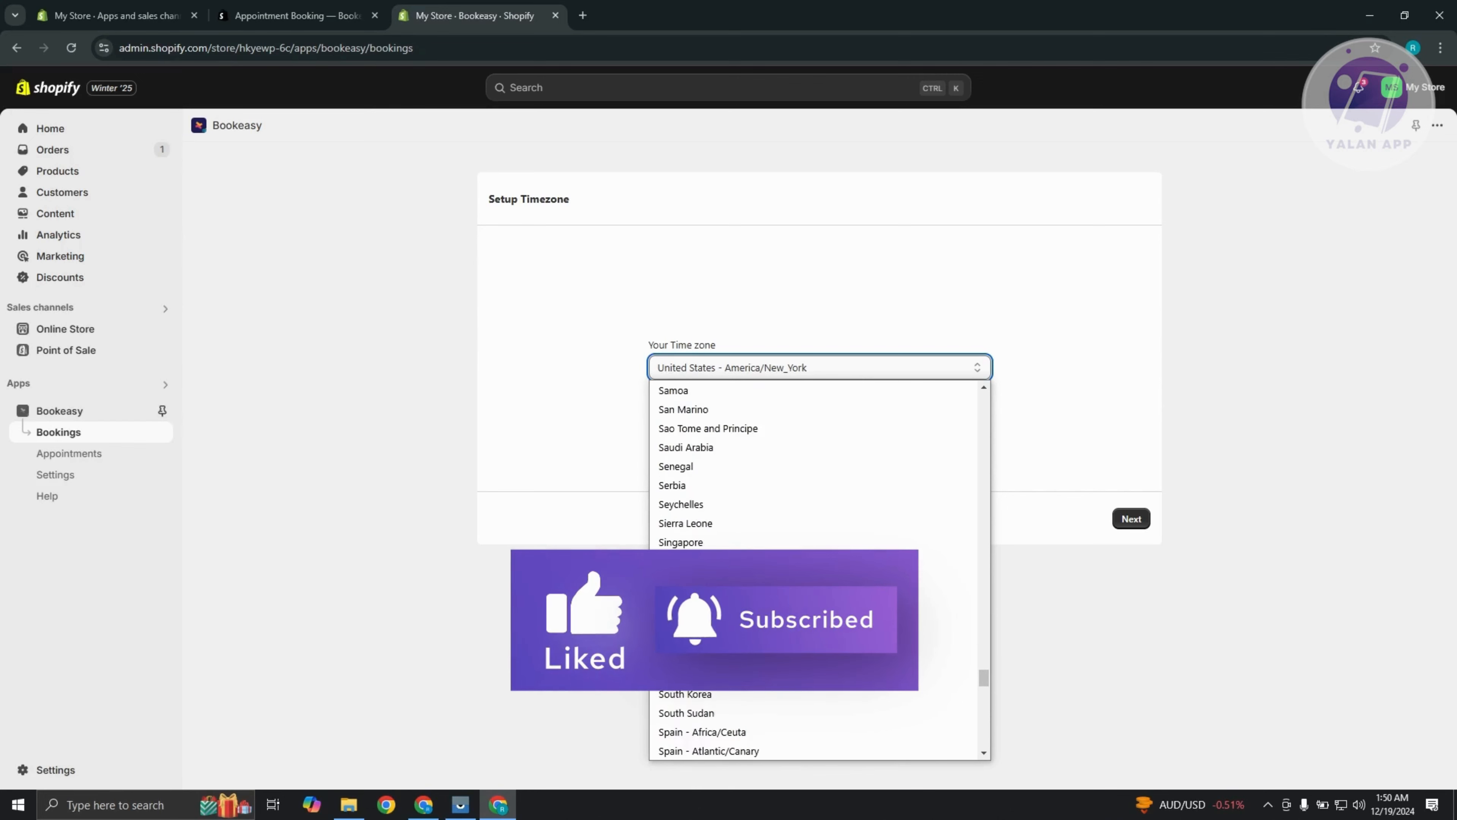
pyautogui.scroll(15, 892, 608)
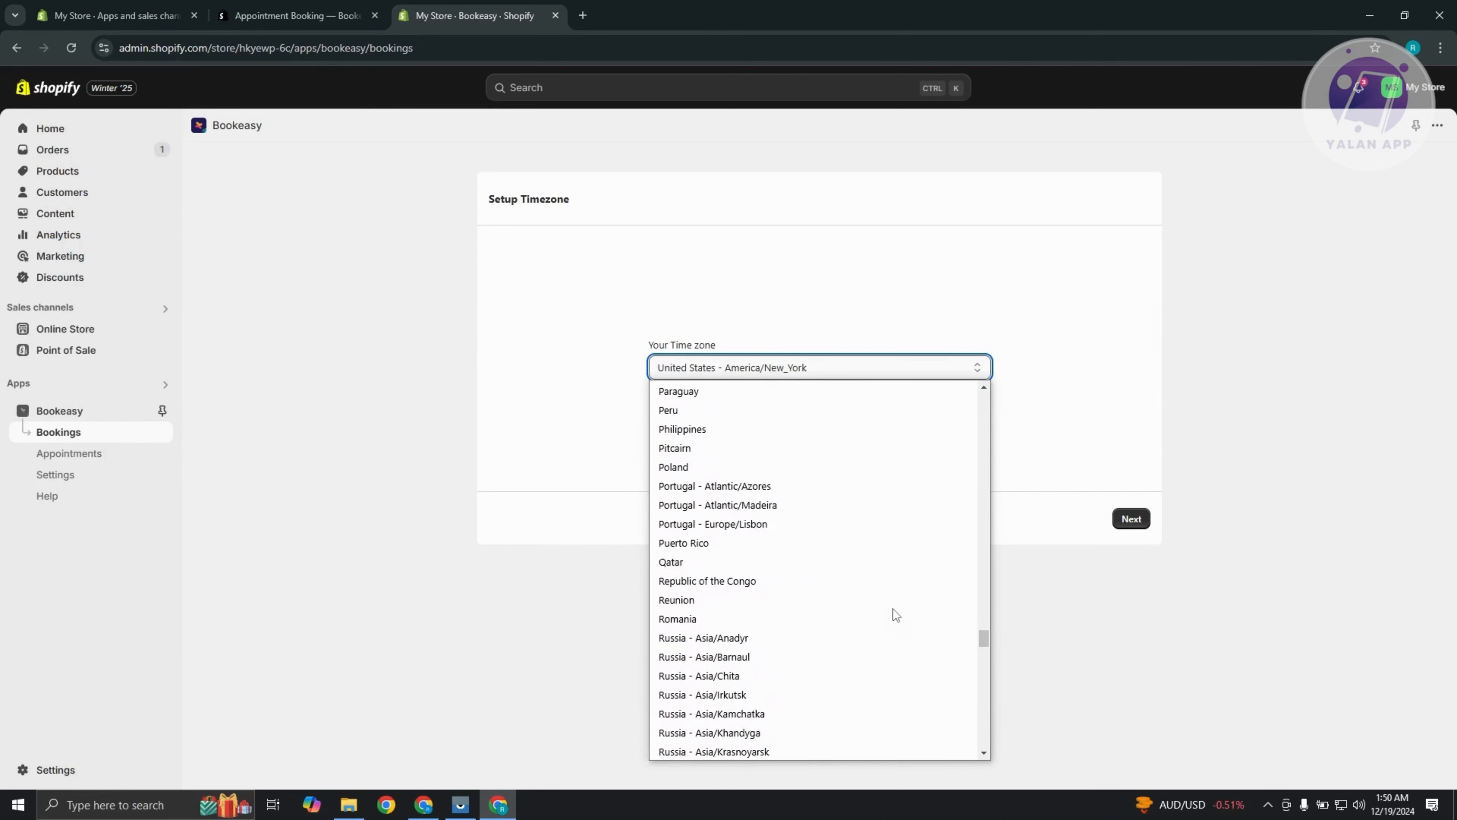
pyautogui.click(804, 580)
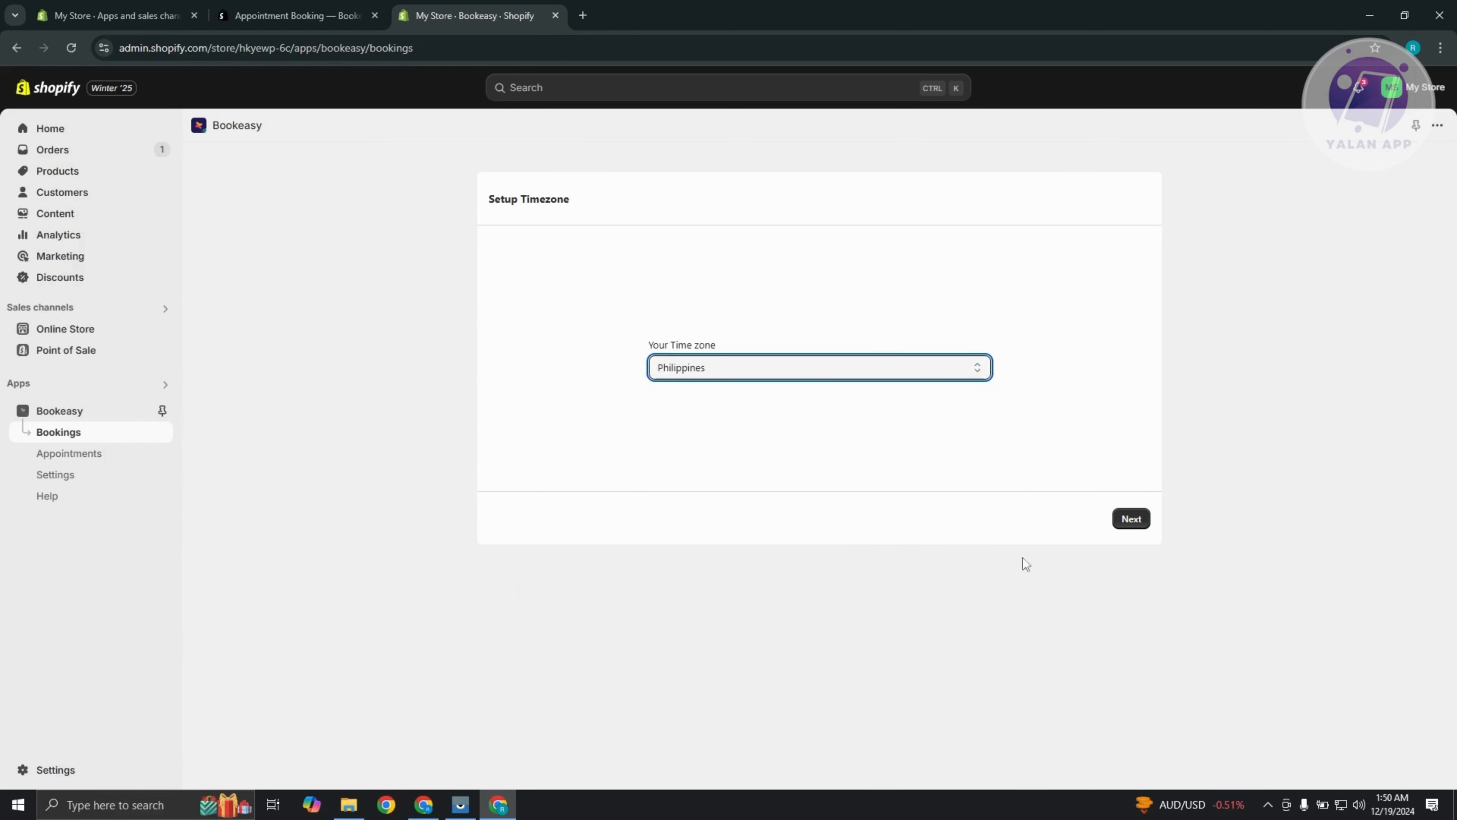
pyautogui.click(1126, 523)
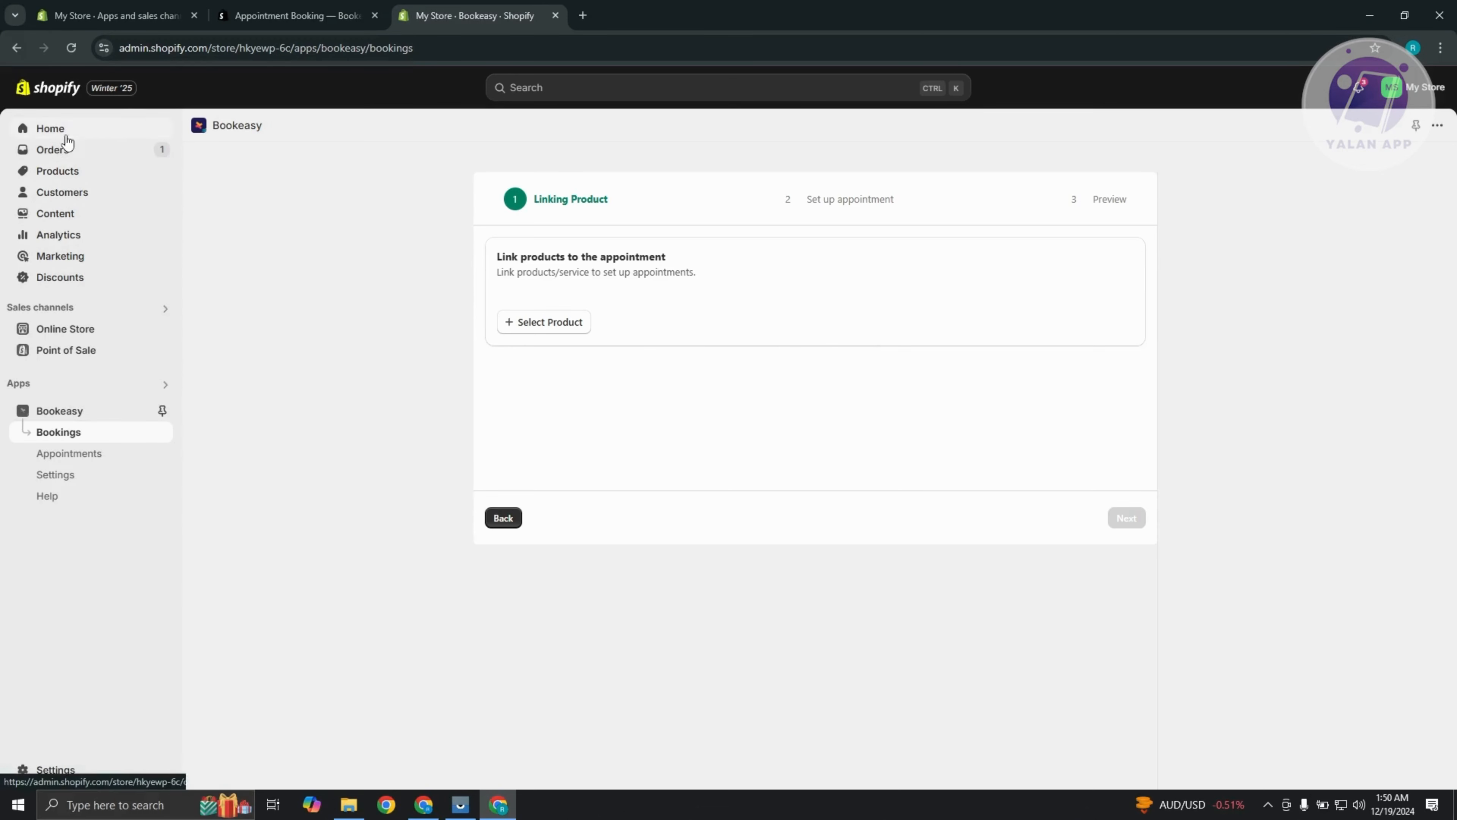
# Leave the settings in the original store admin tab and start adding a new product from the product list.
pyautogui.click(114, 16)
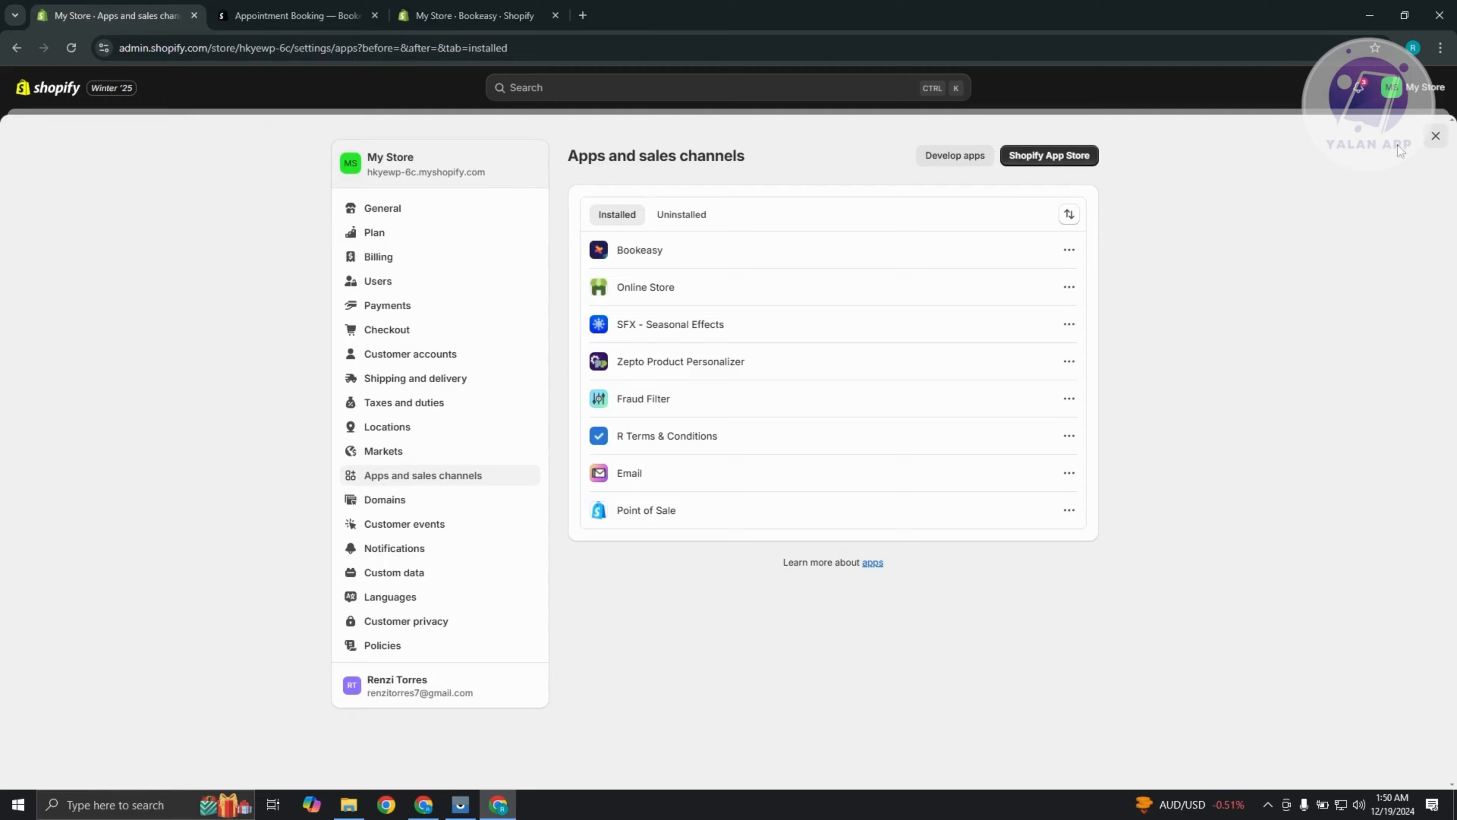
pyautogui.click(1436, 136)
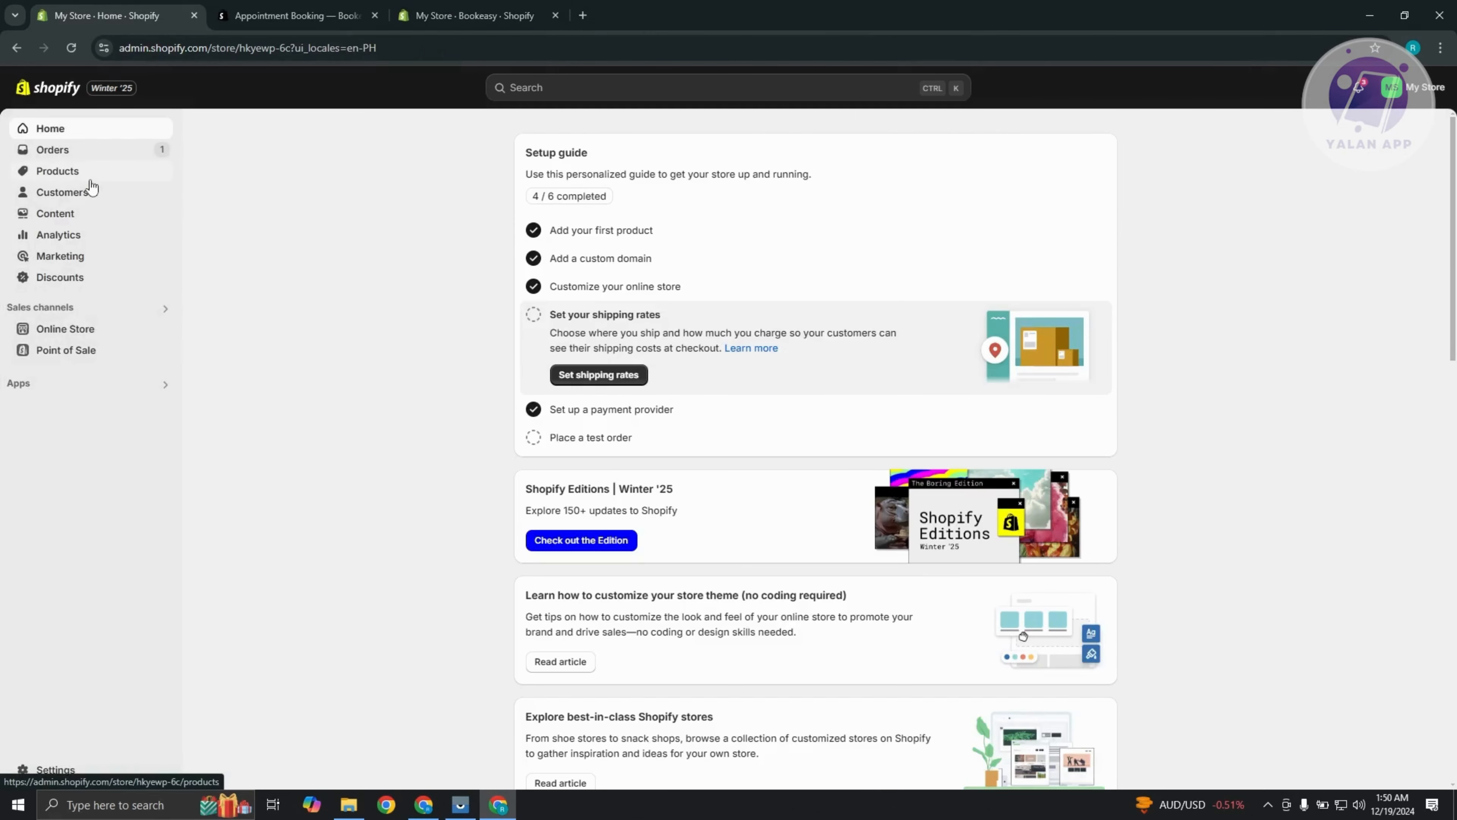
pyautogui.click(85, 172)
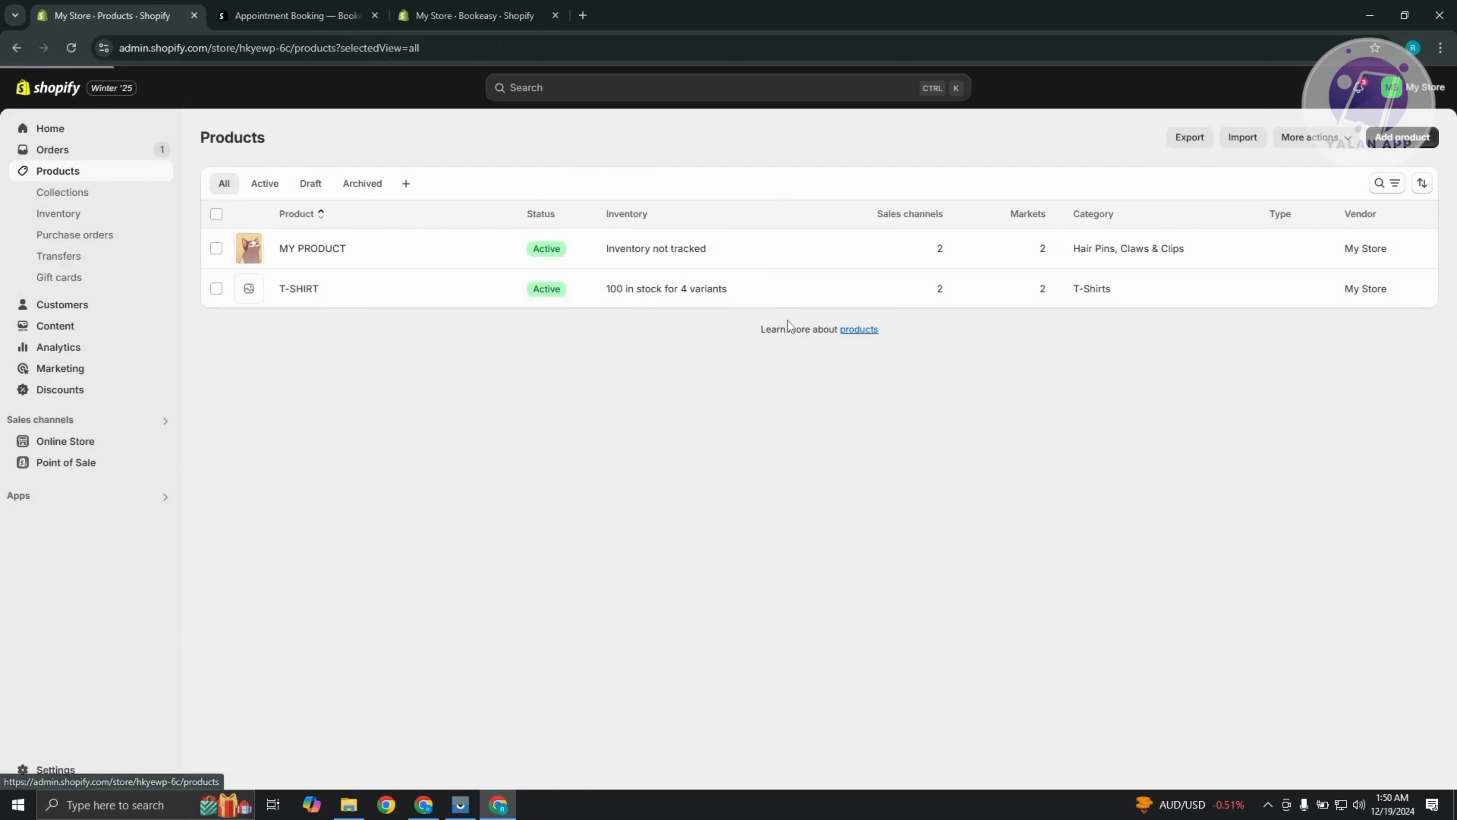
pyautogui.click(1406, 141)
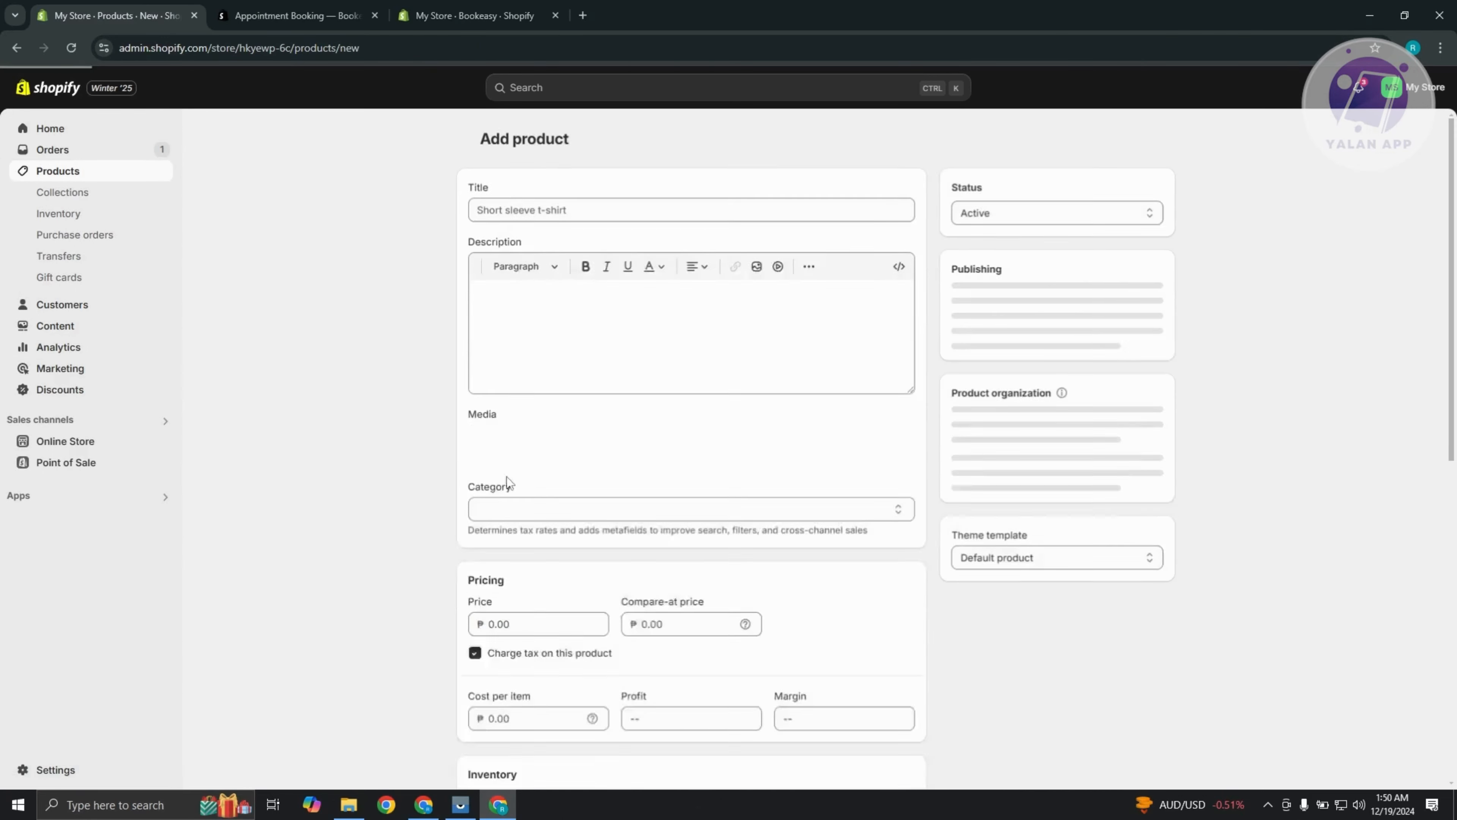
# Title the new product CONSULTATION and save it.
pyautogui.click(543, 213)
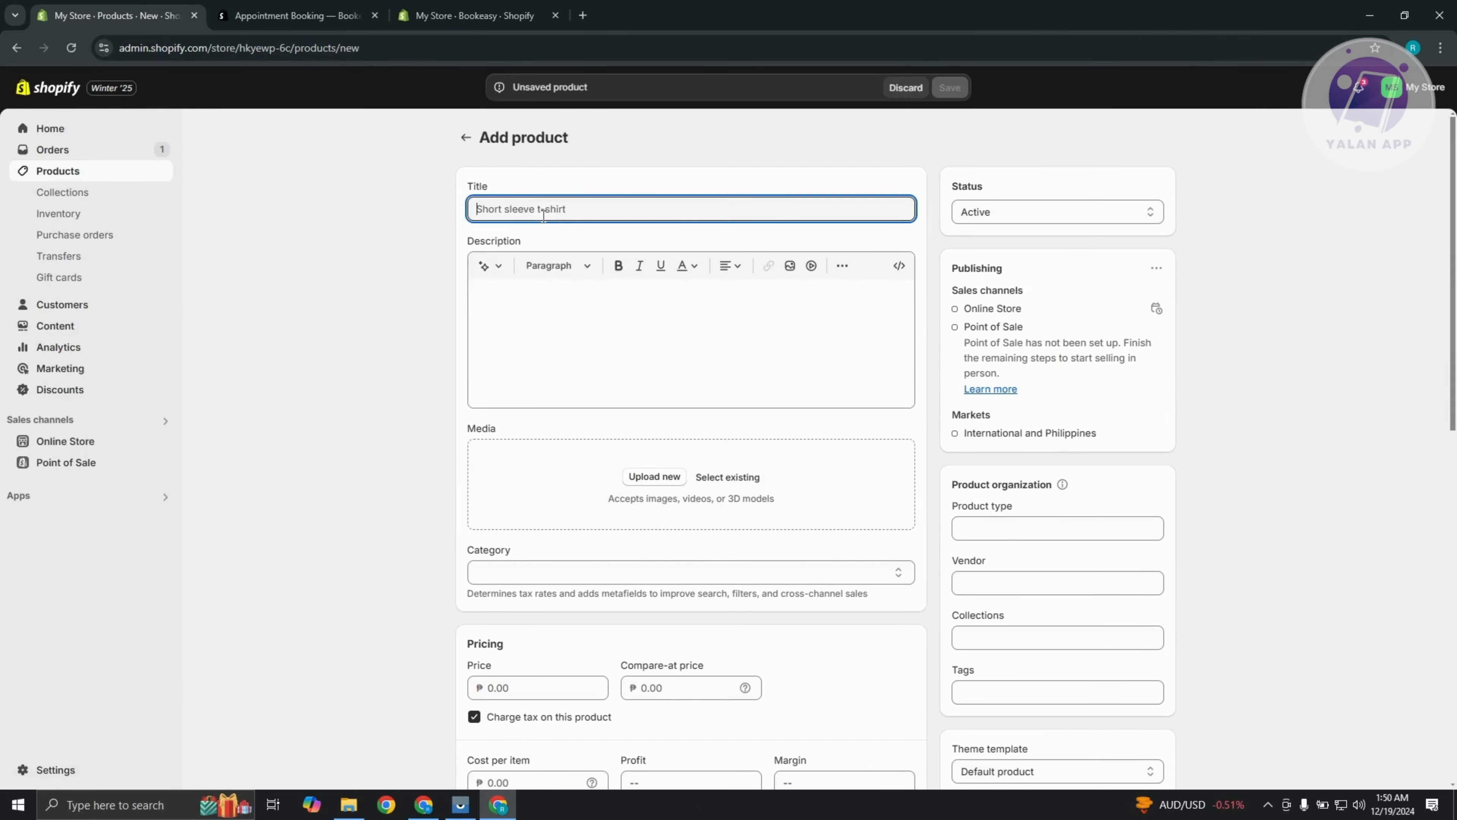
pyautogui.click(530, 329)
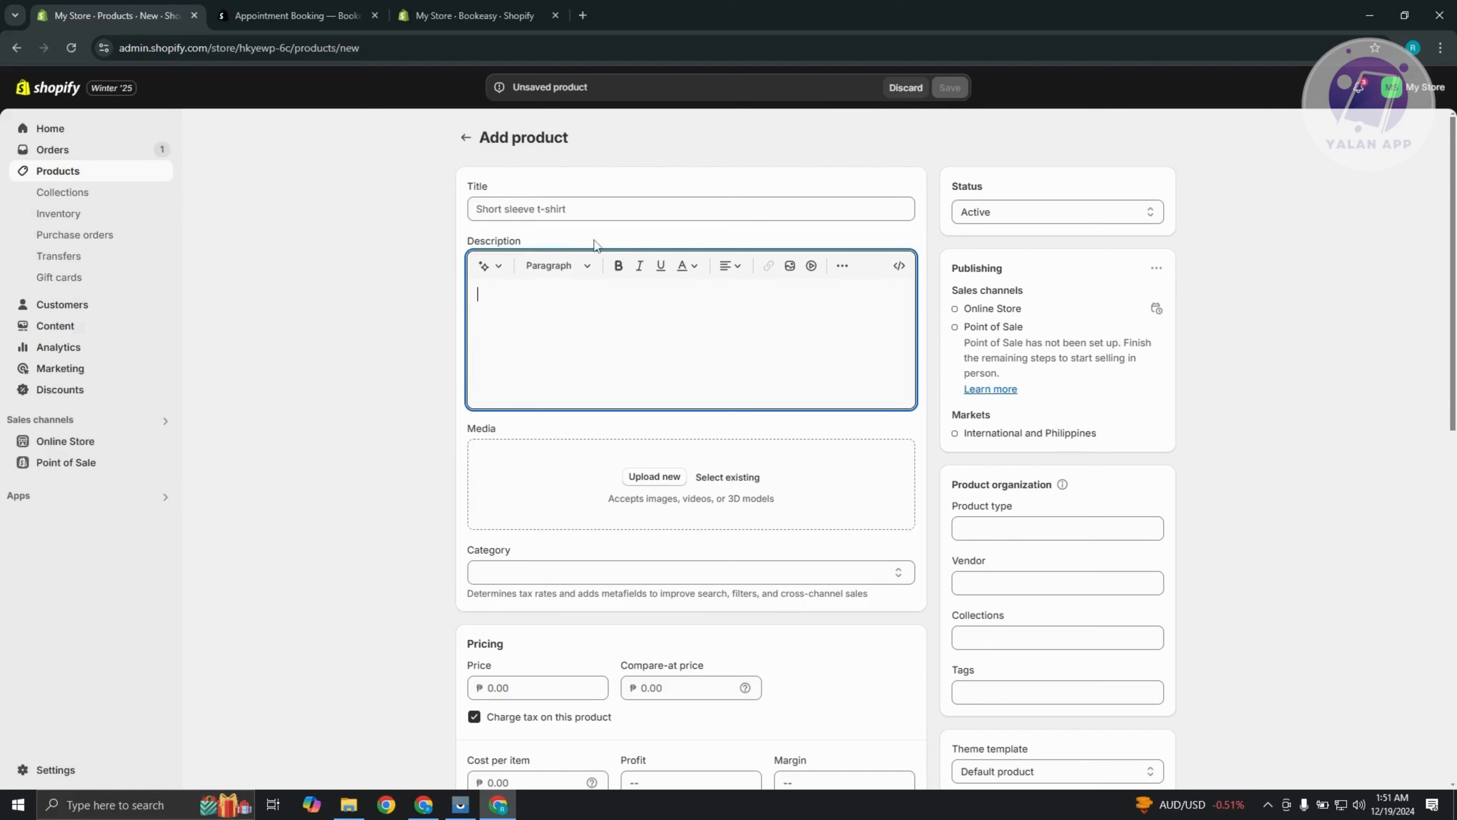
pyautogui.click(590, 212)
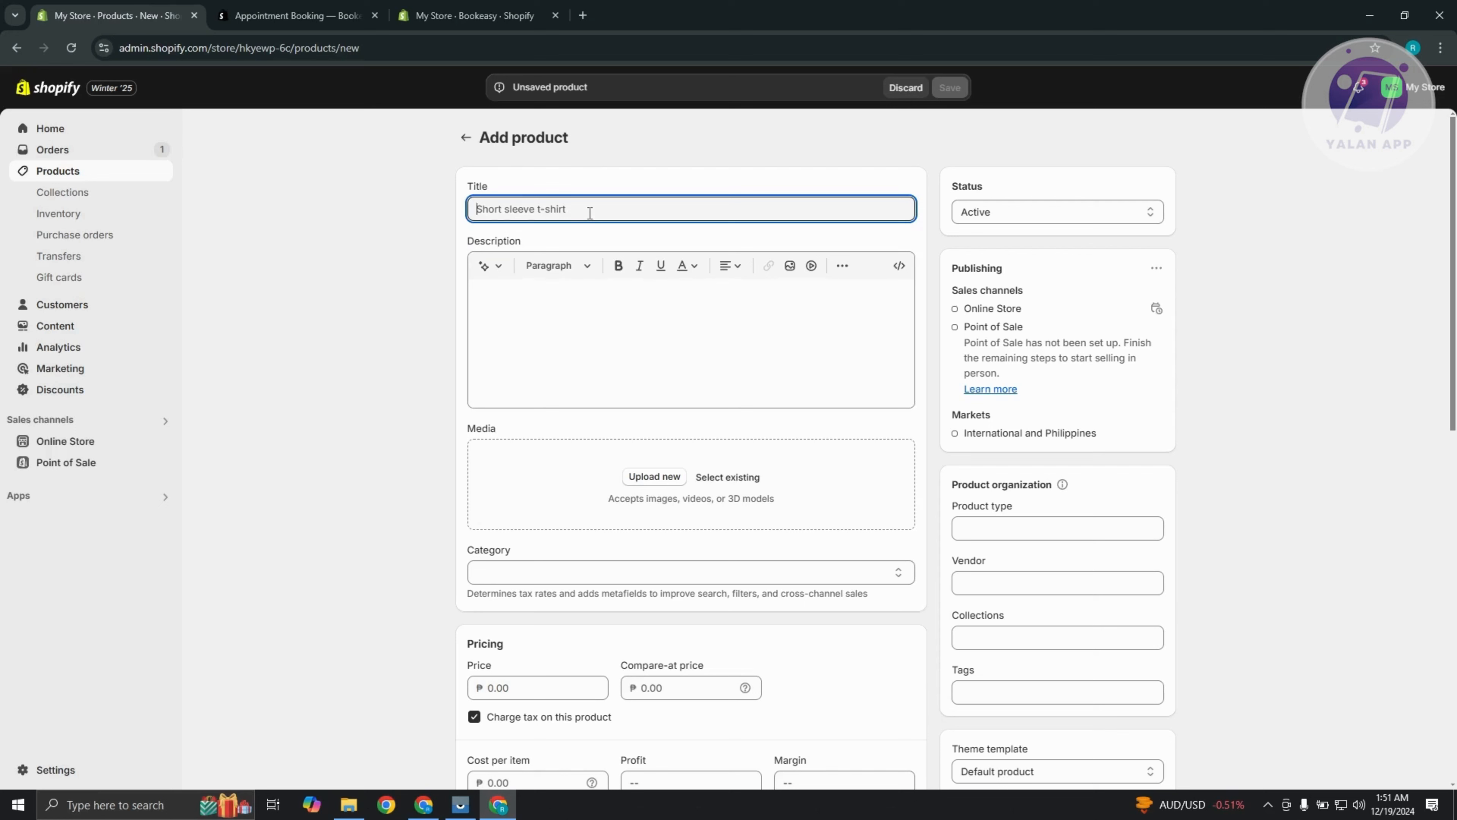
pyautogui.write('cONSULA')
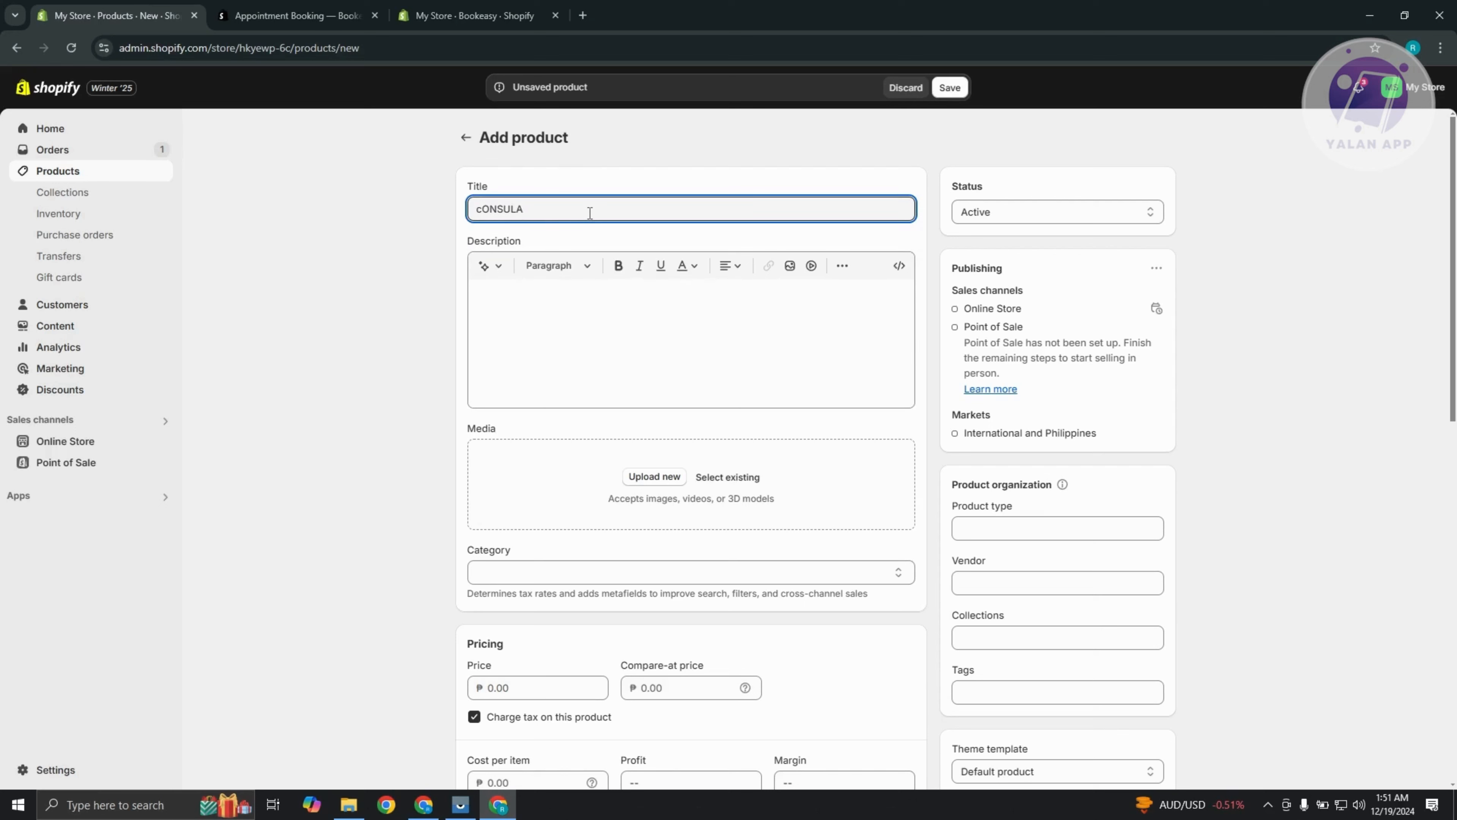
pyautogui.press('BackSpace')
pyautogui.press('BackSpace')
pyautogui.press('BackSpace')
pyautogui.press('BackSpace')
pyautogui.write('CONSULTATION')
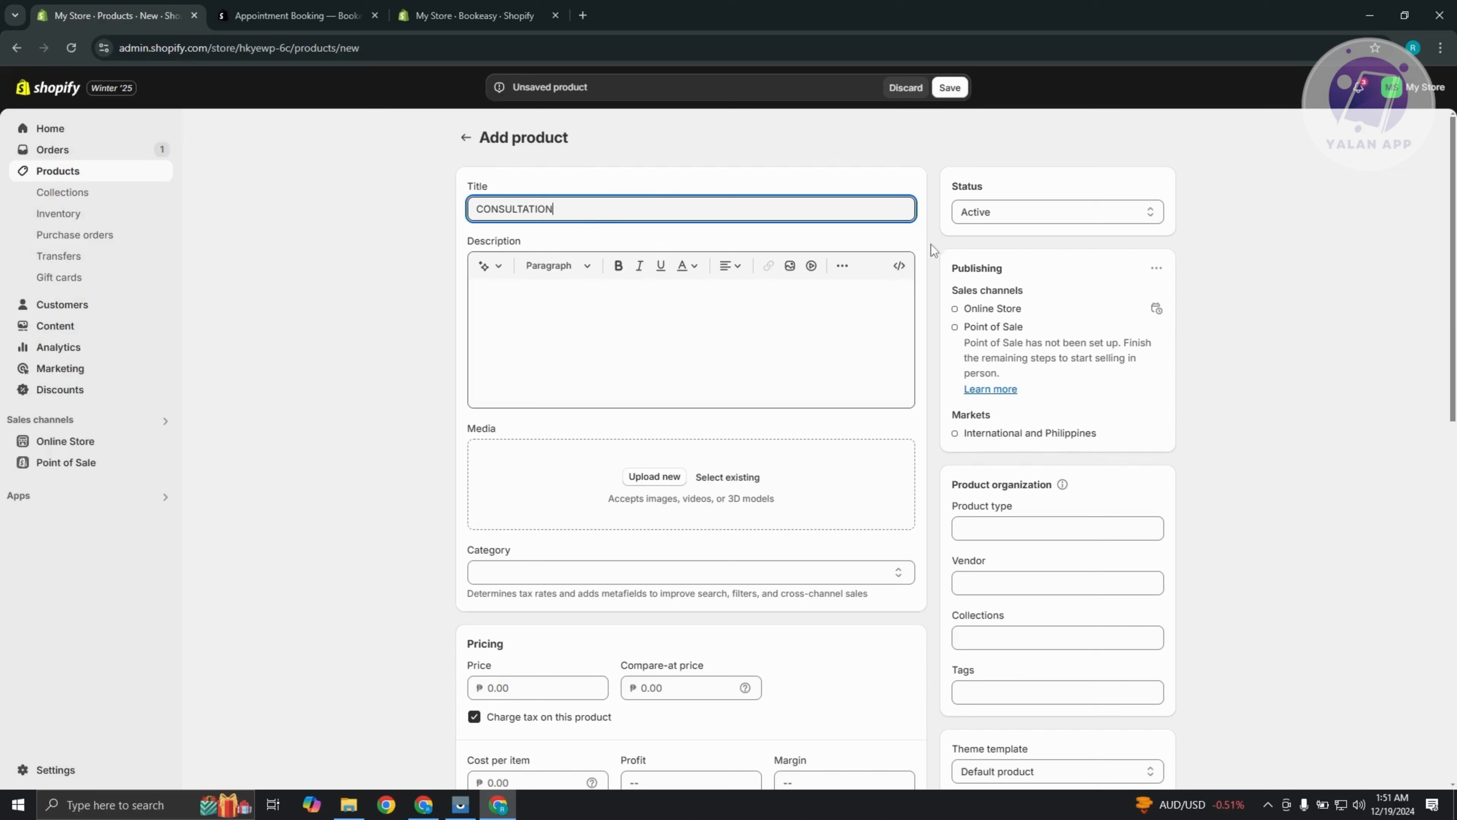
pyautogui.click(950, 87)
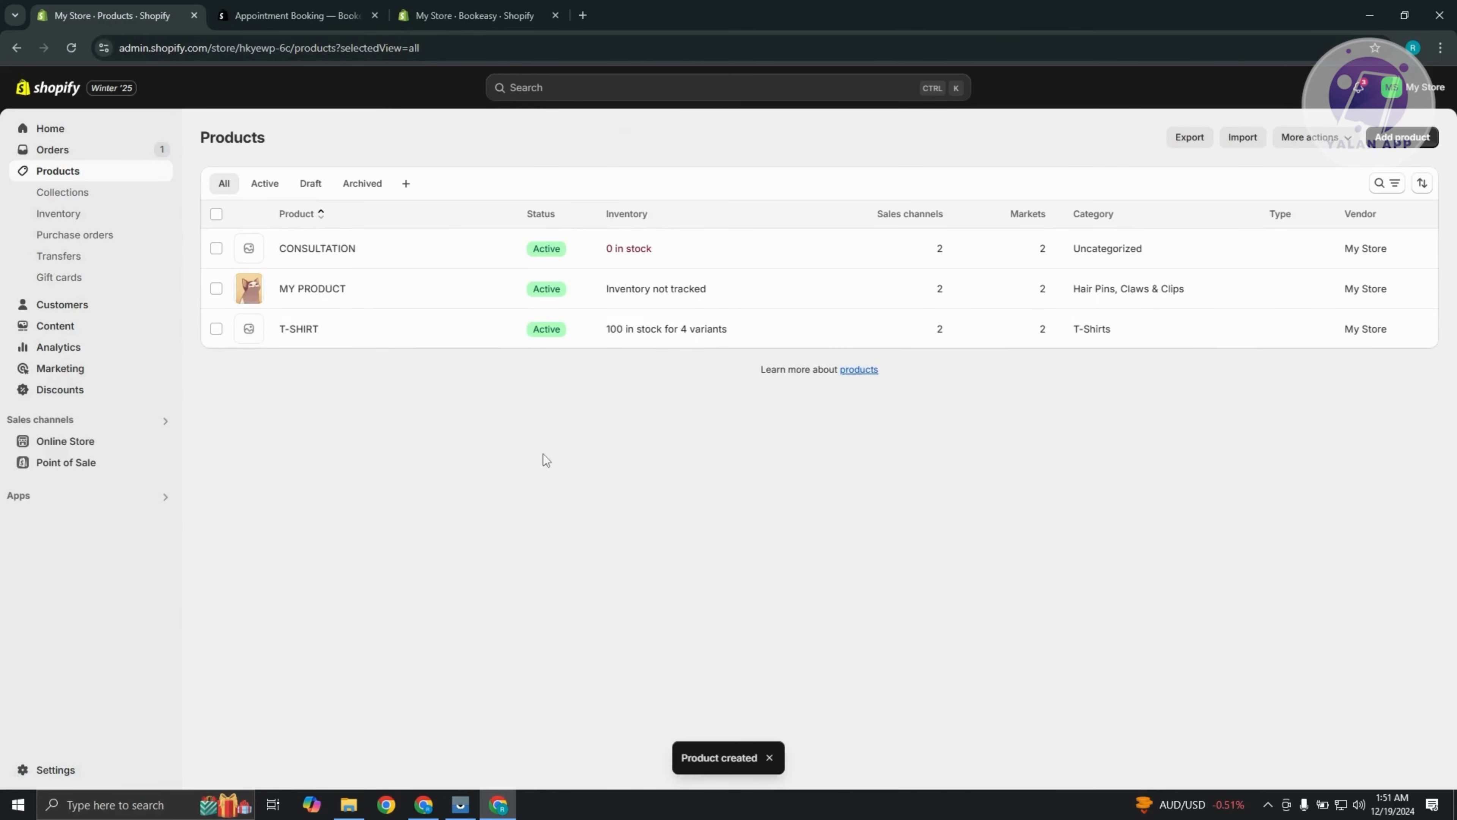
# Link the CONSULTATION product to the appointment in the Bookeasy browser tab and continue to the appointment setup stage.
pyautogui.click(475, 16)
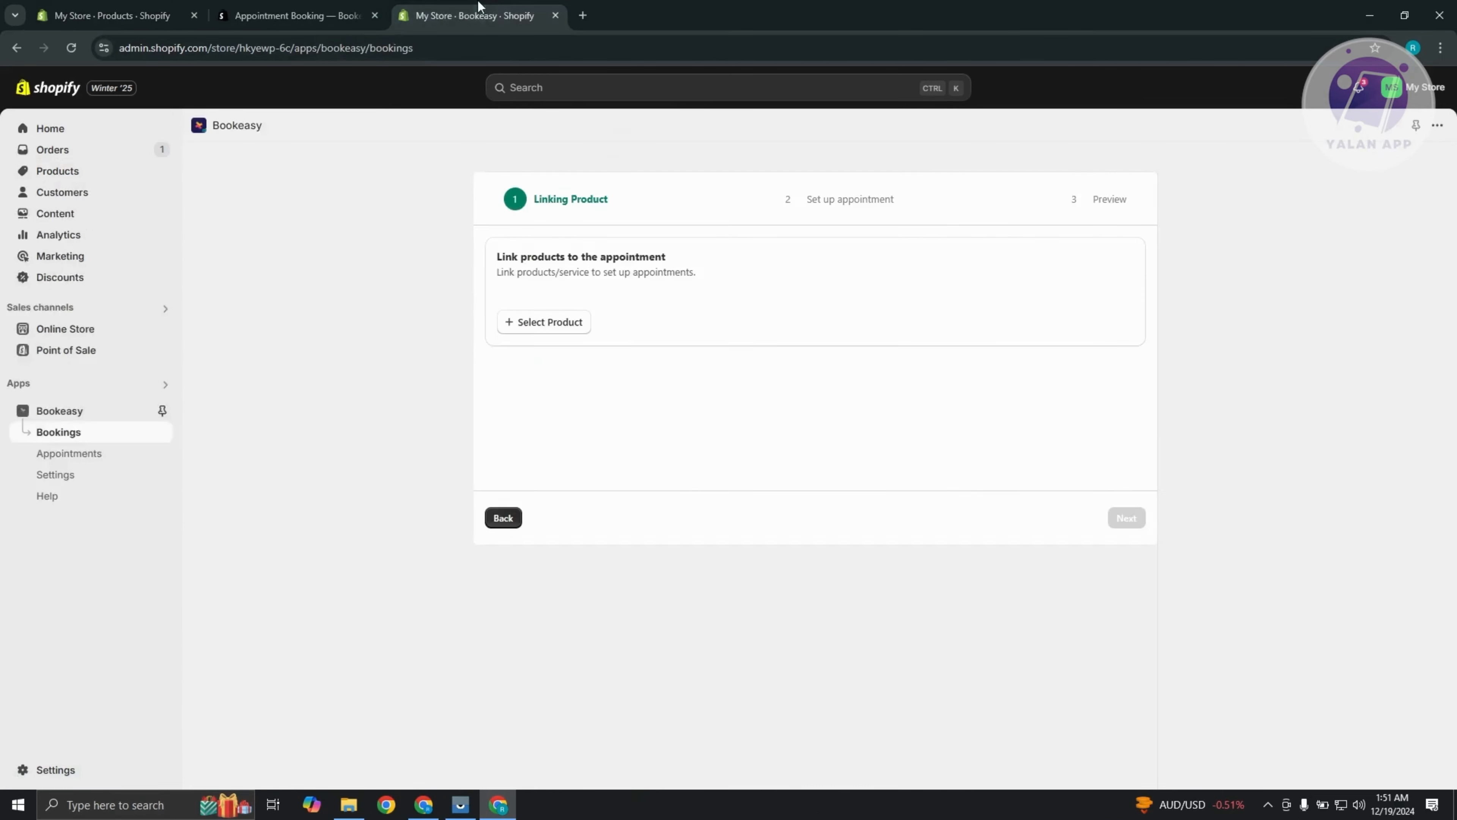
pyautogui.click(559, 326)
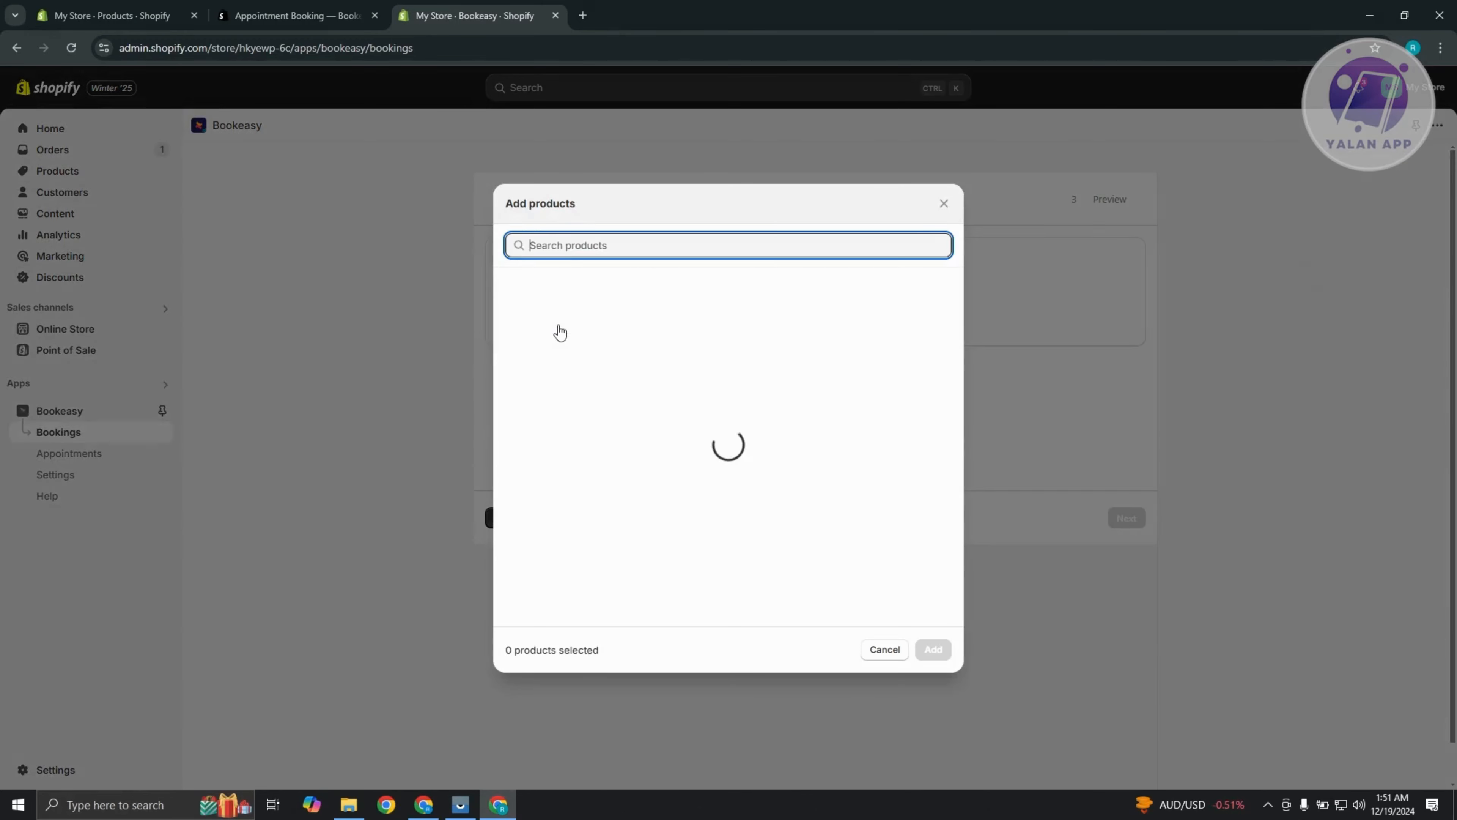
pyautogui.click(513, 289)
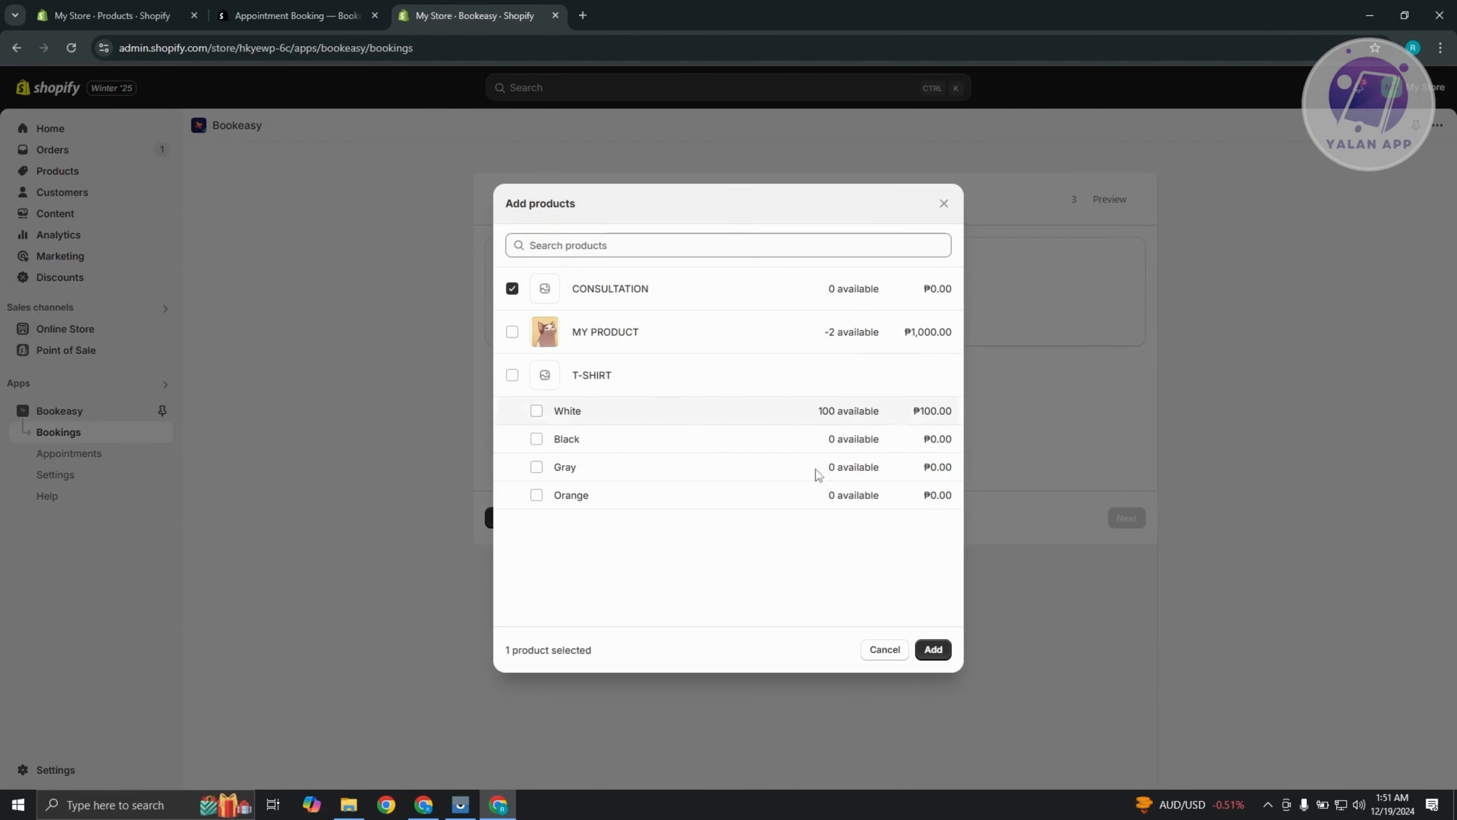
pyautogui.click(934, 650)
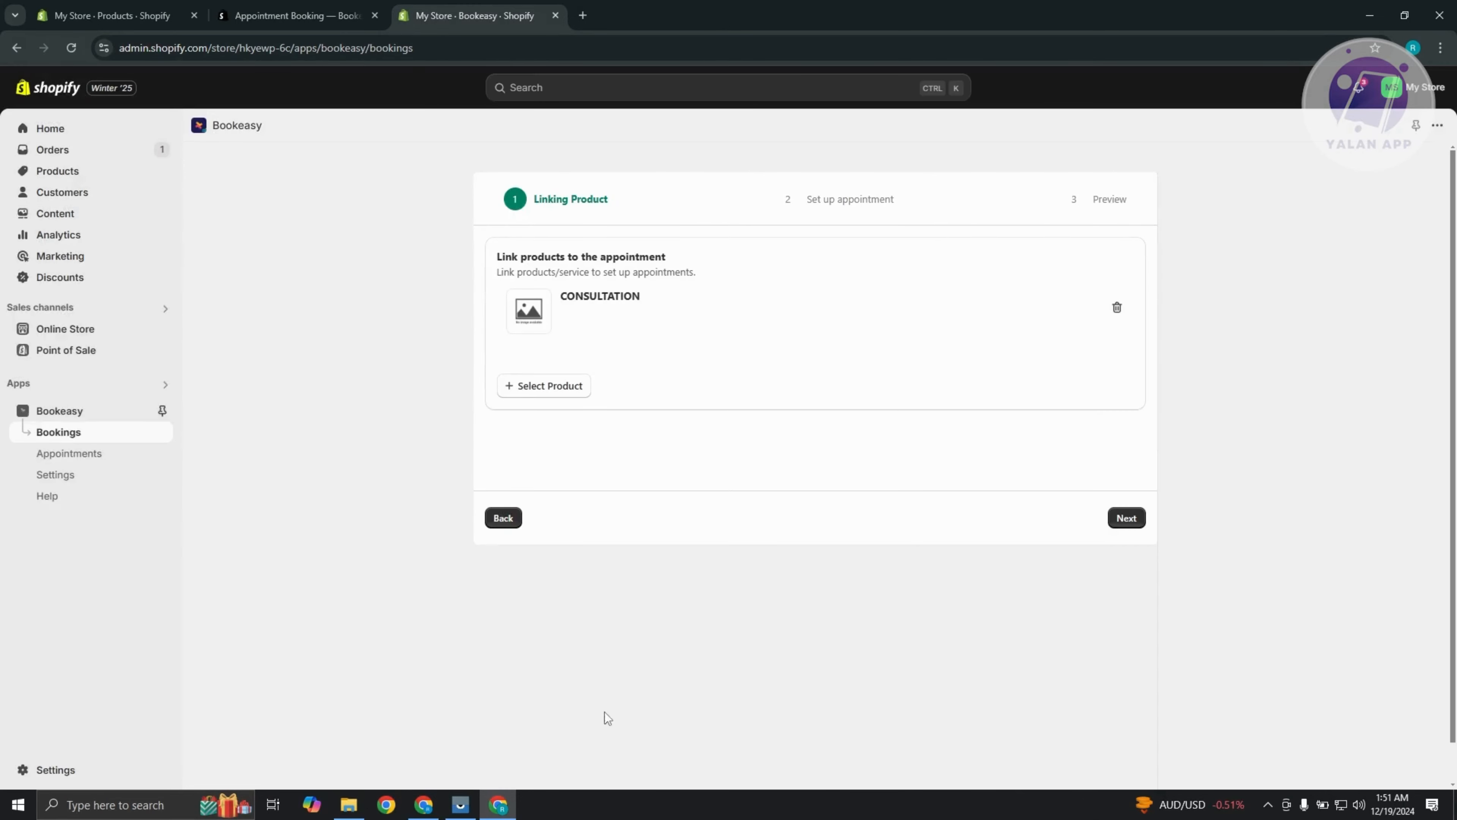
pyautogui.click(1124, 520)
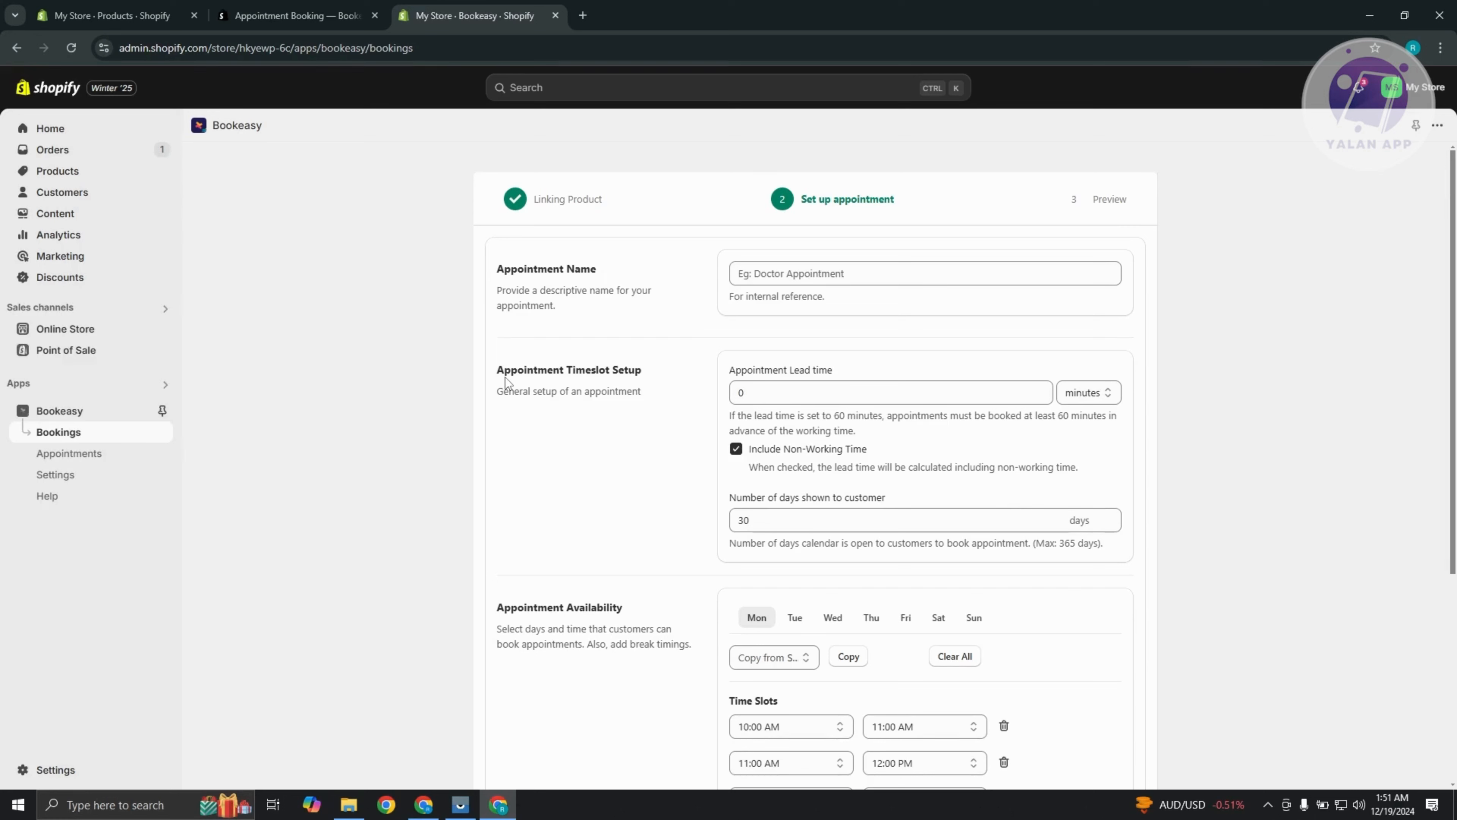
# Set the appointment lead time to 30 minutes and name the appointment consultation.
pyautogui.click(950, 395)
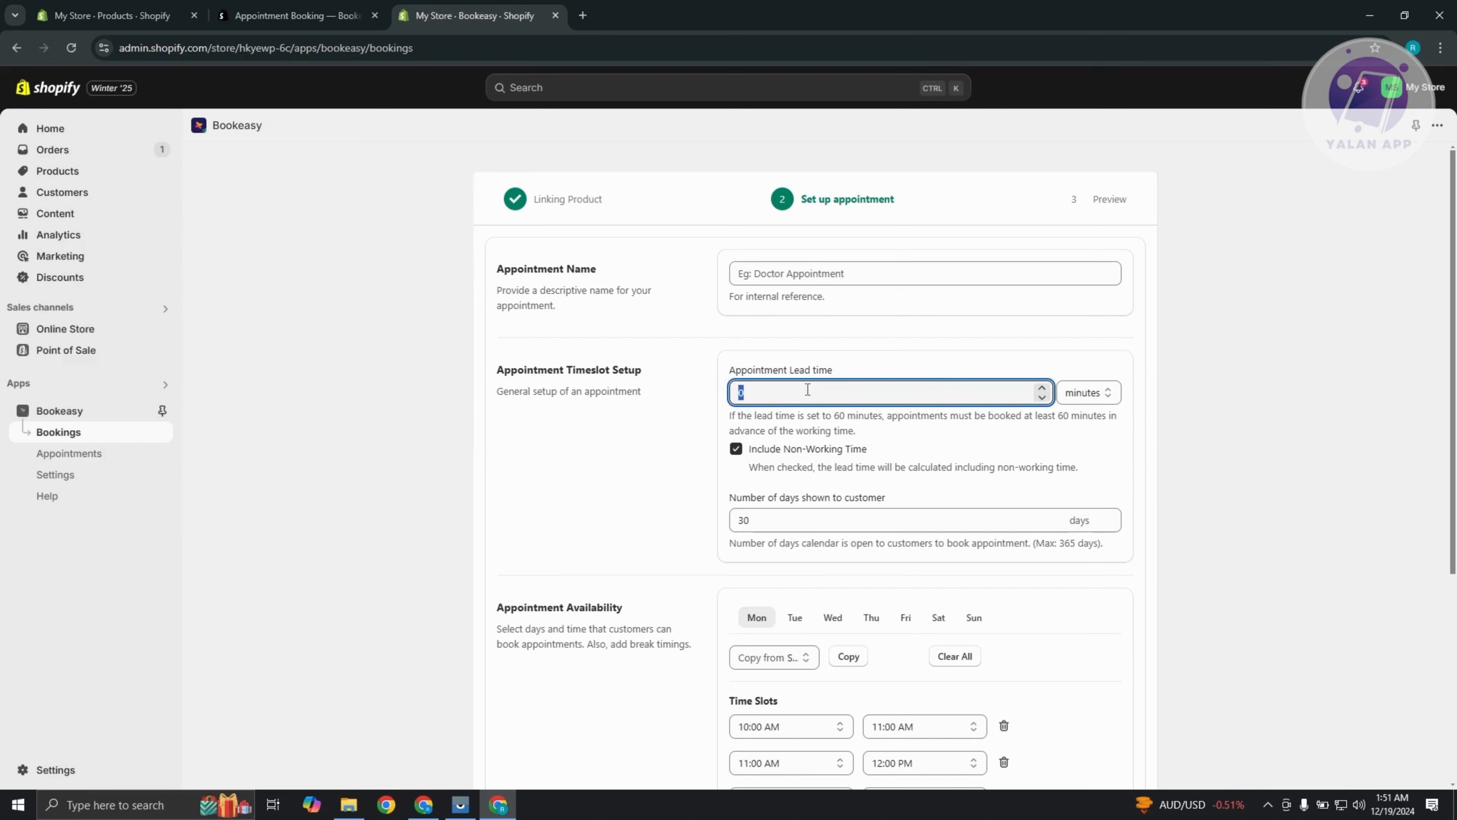
pyautogui.click(859, 394)
pyautogui.write('0')
pyautogui.click(799, 274)
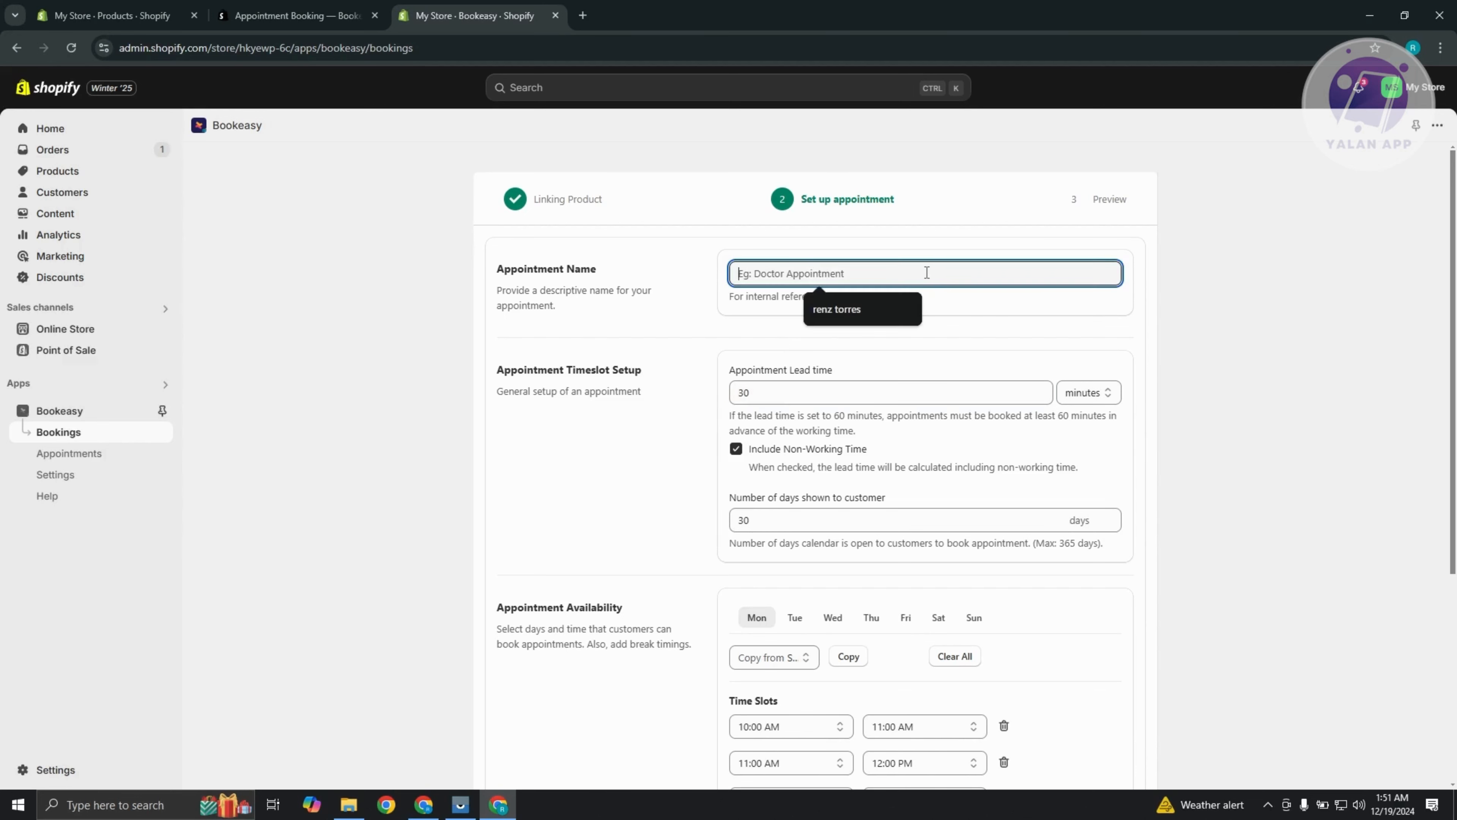
pyautogui.write('consultation')
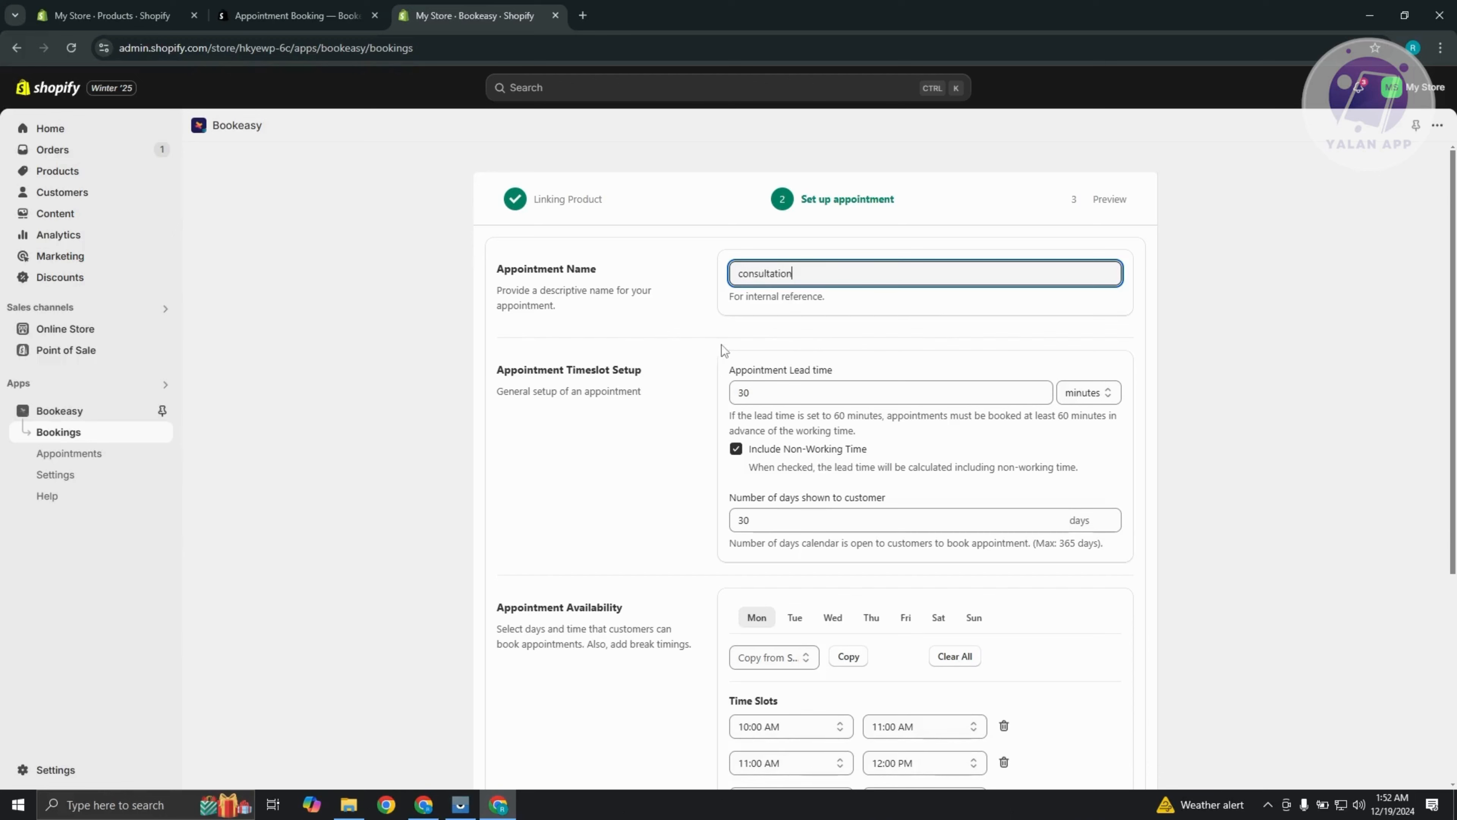
# Review the appointment availability time slots across the days of the week, ending on Thursday.
pyautogui.scroll(-4, 579, 348)
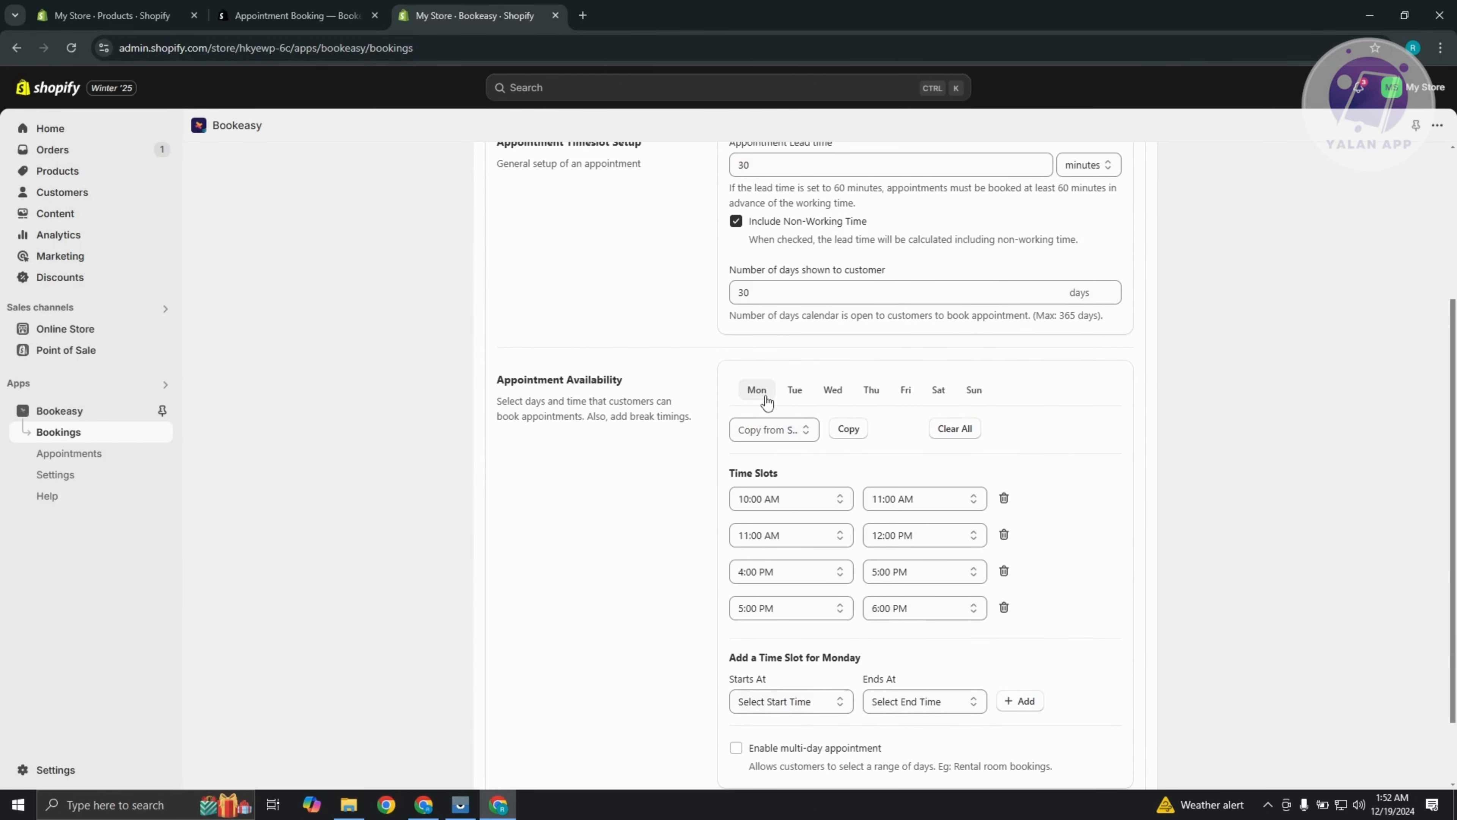
pyautogui.click(795, 395)
pyautogui.click(835, 397)
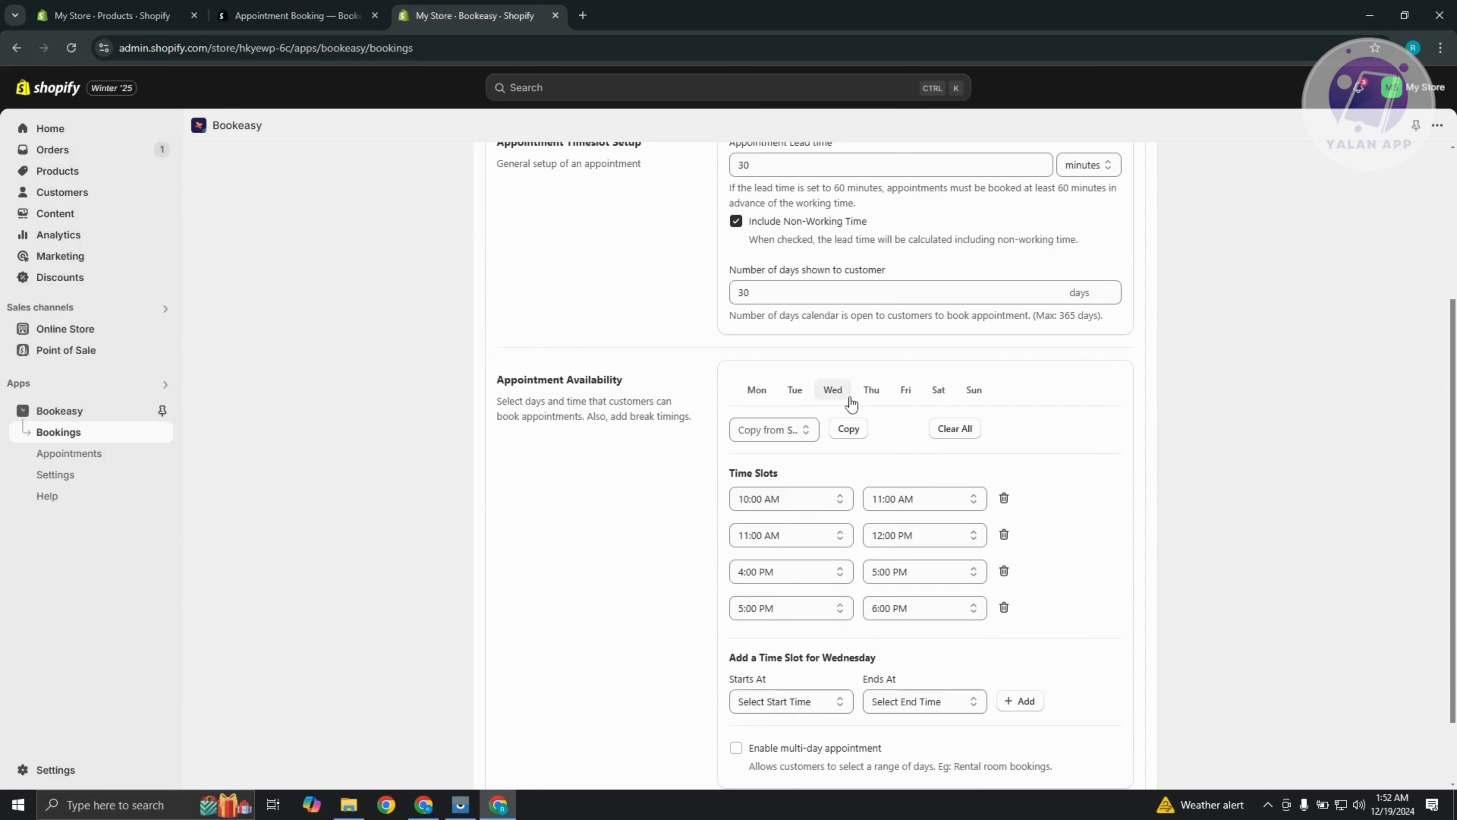
pyautogui.click(964, 398)
pyautogui.click(795, 394)
pyautogui.click(757, 396)
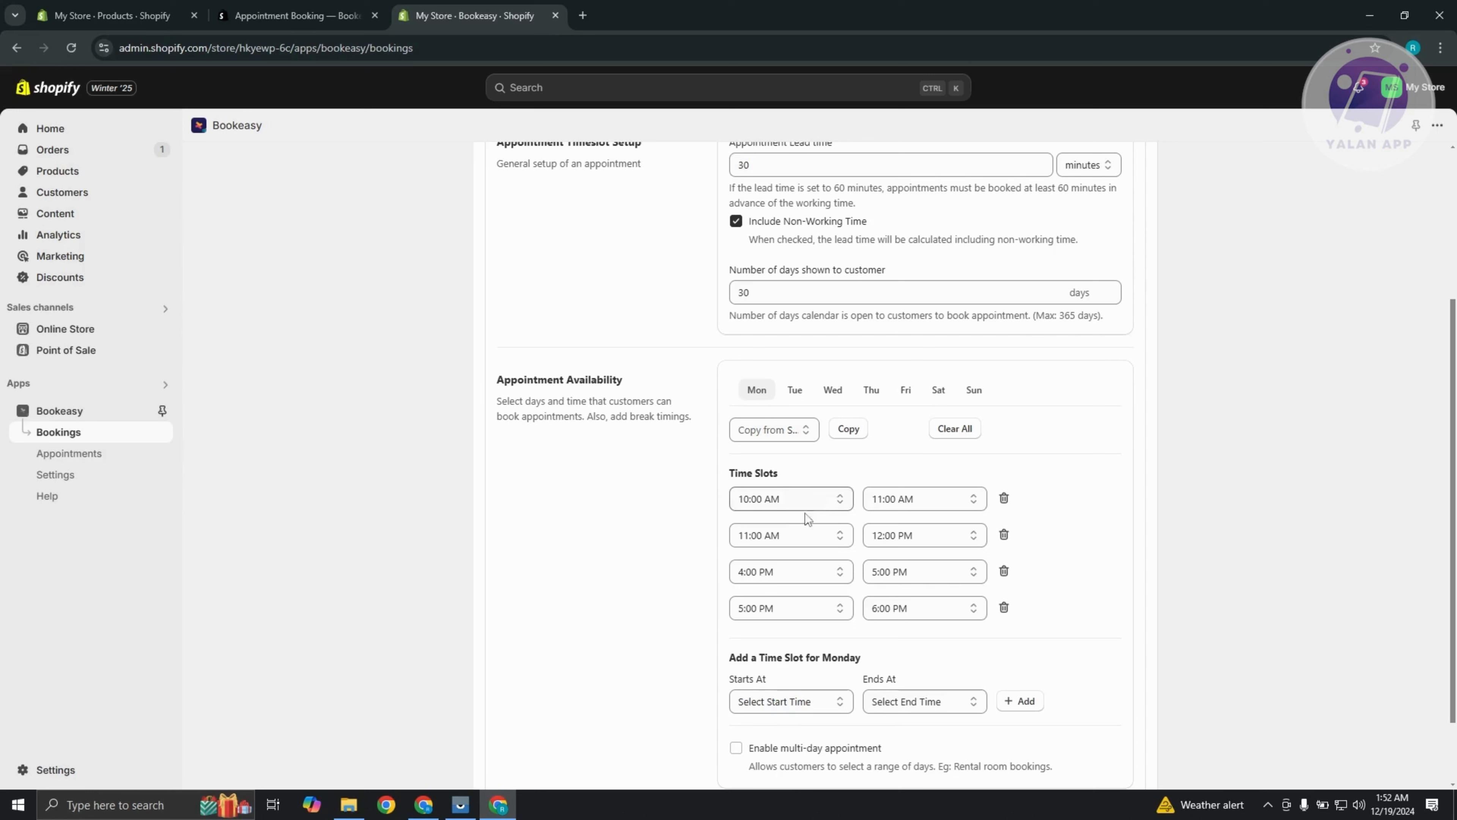
pyautogui.click(795, 396)
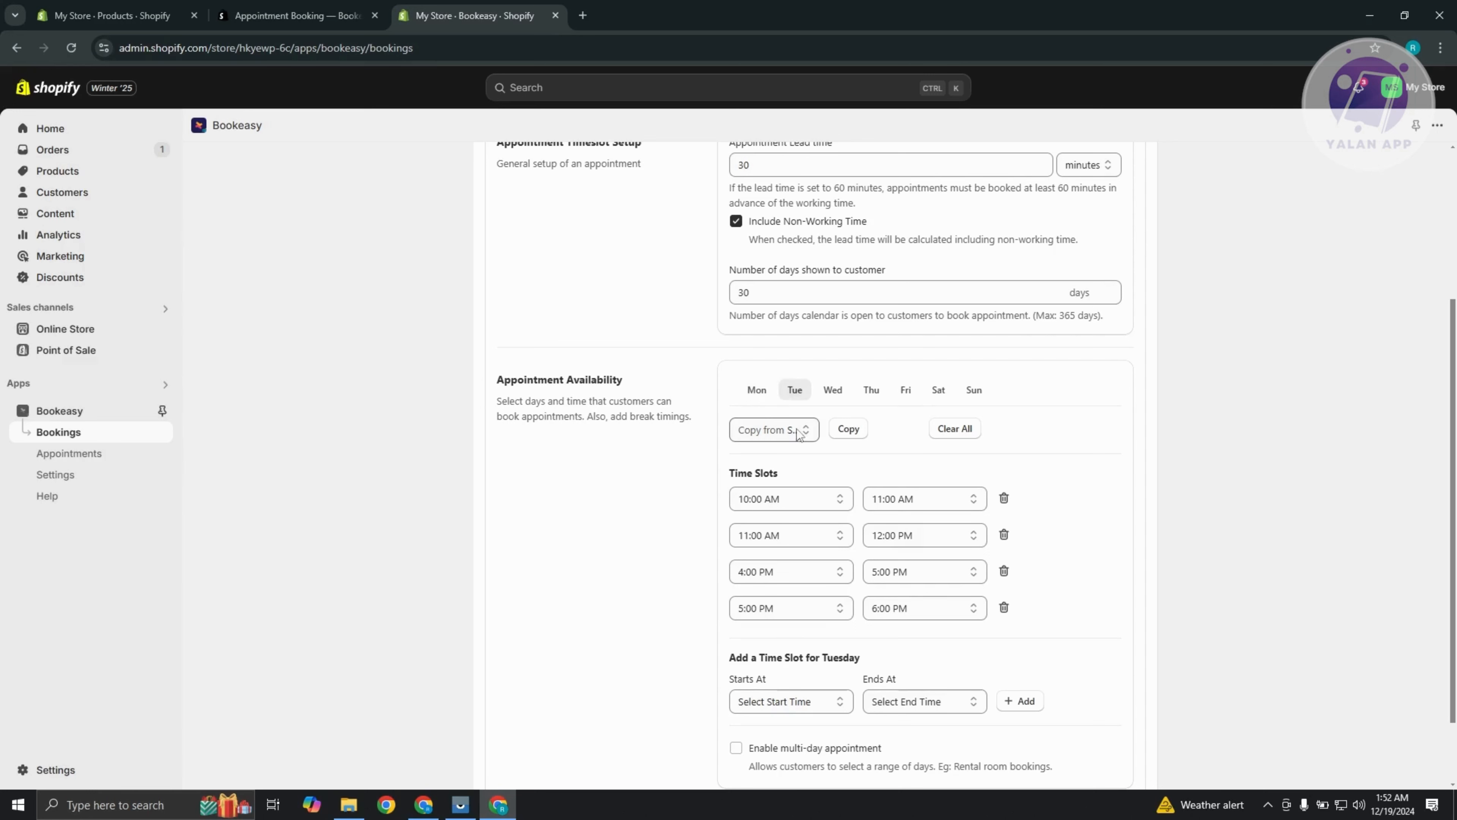
pyautogui.click(832, 391)
pyautogui.click(867, 392)
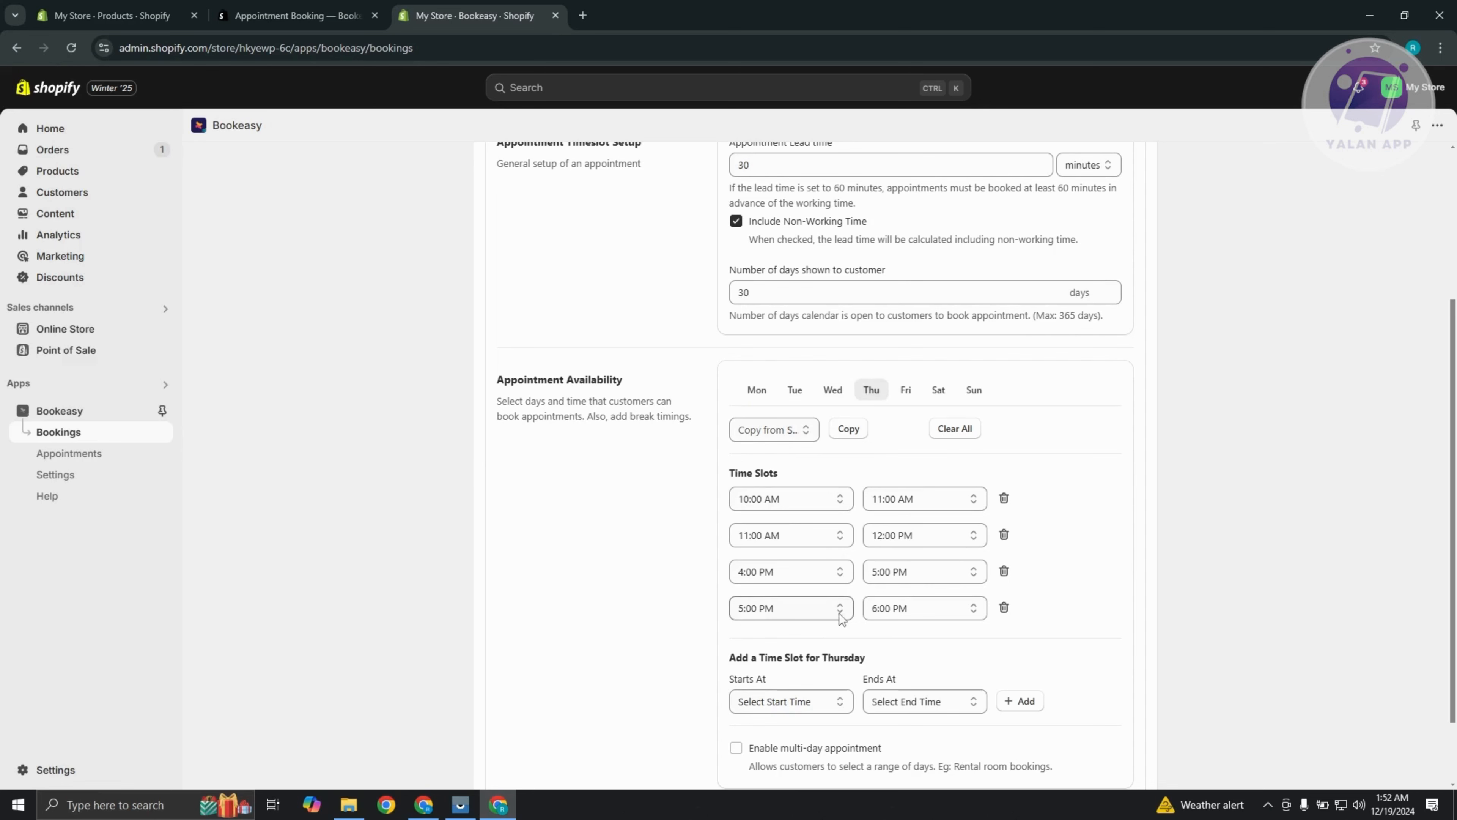
pyautogui.scroll(-2, 677, 487)
pyautogui.click(809, 606)
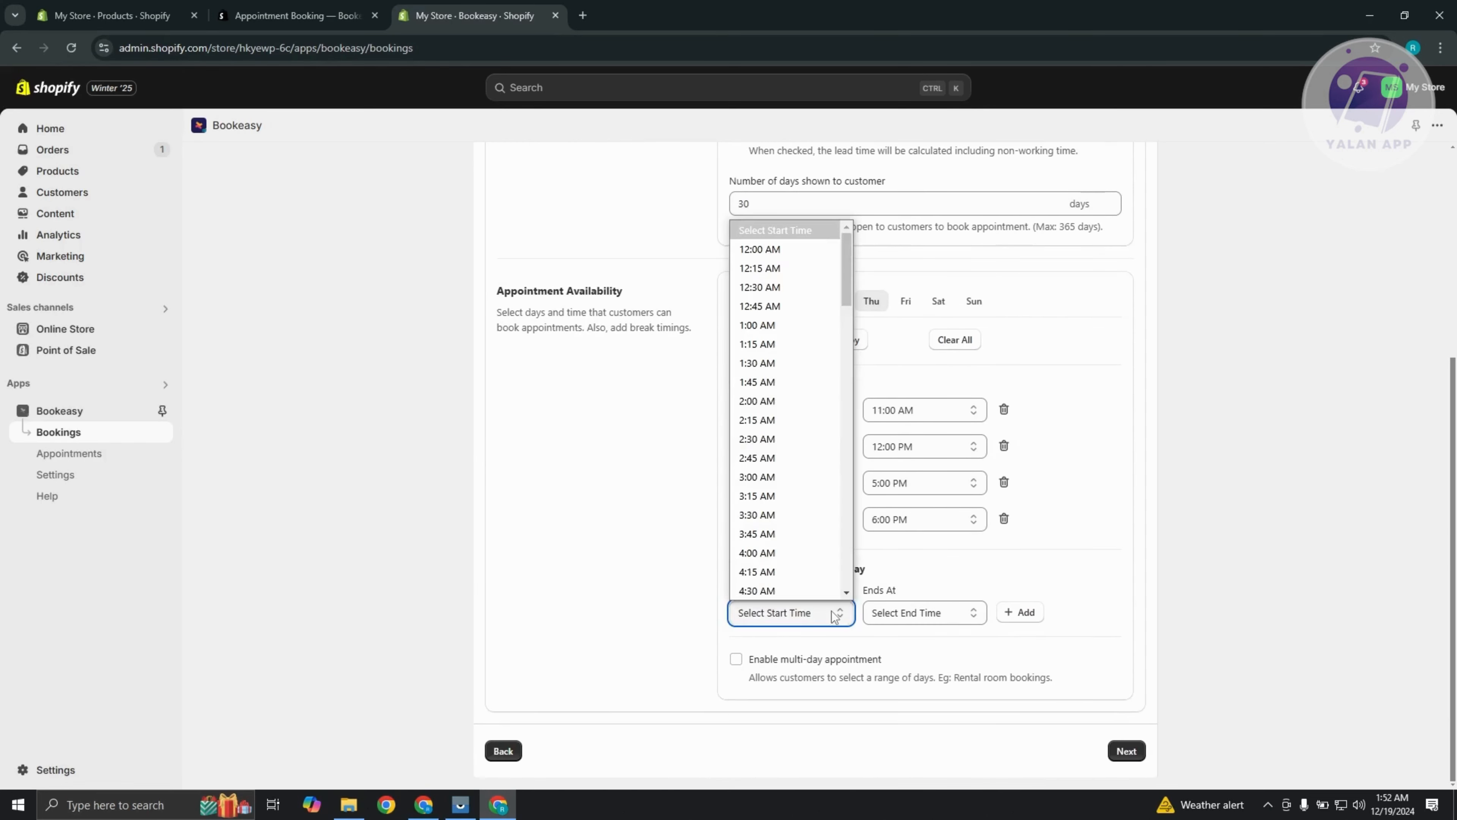
pyautogui.click(602, 558)
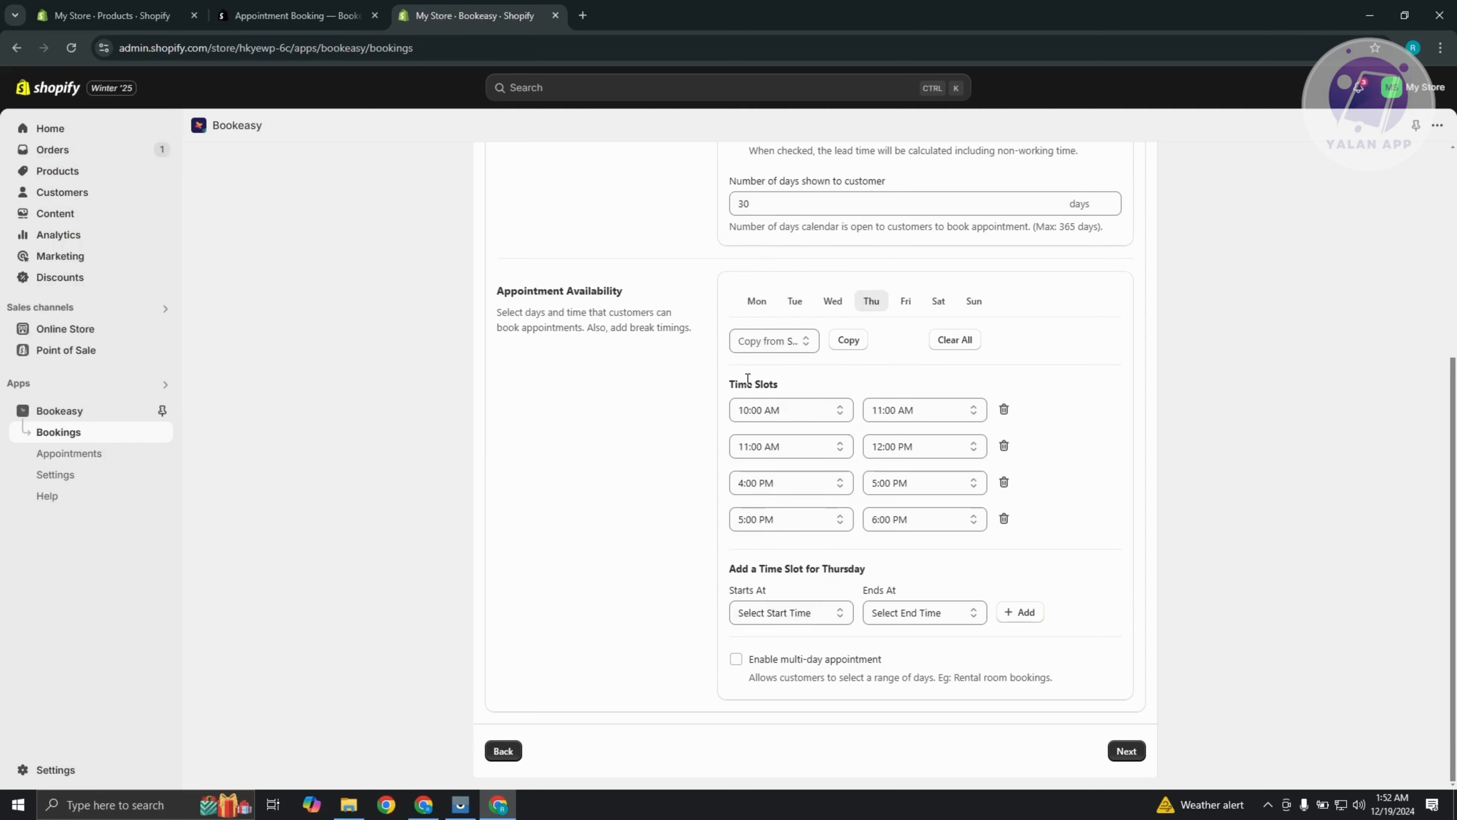
pyautogui.click(825, 614)
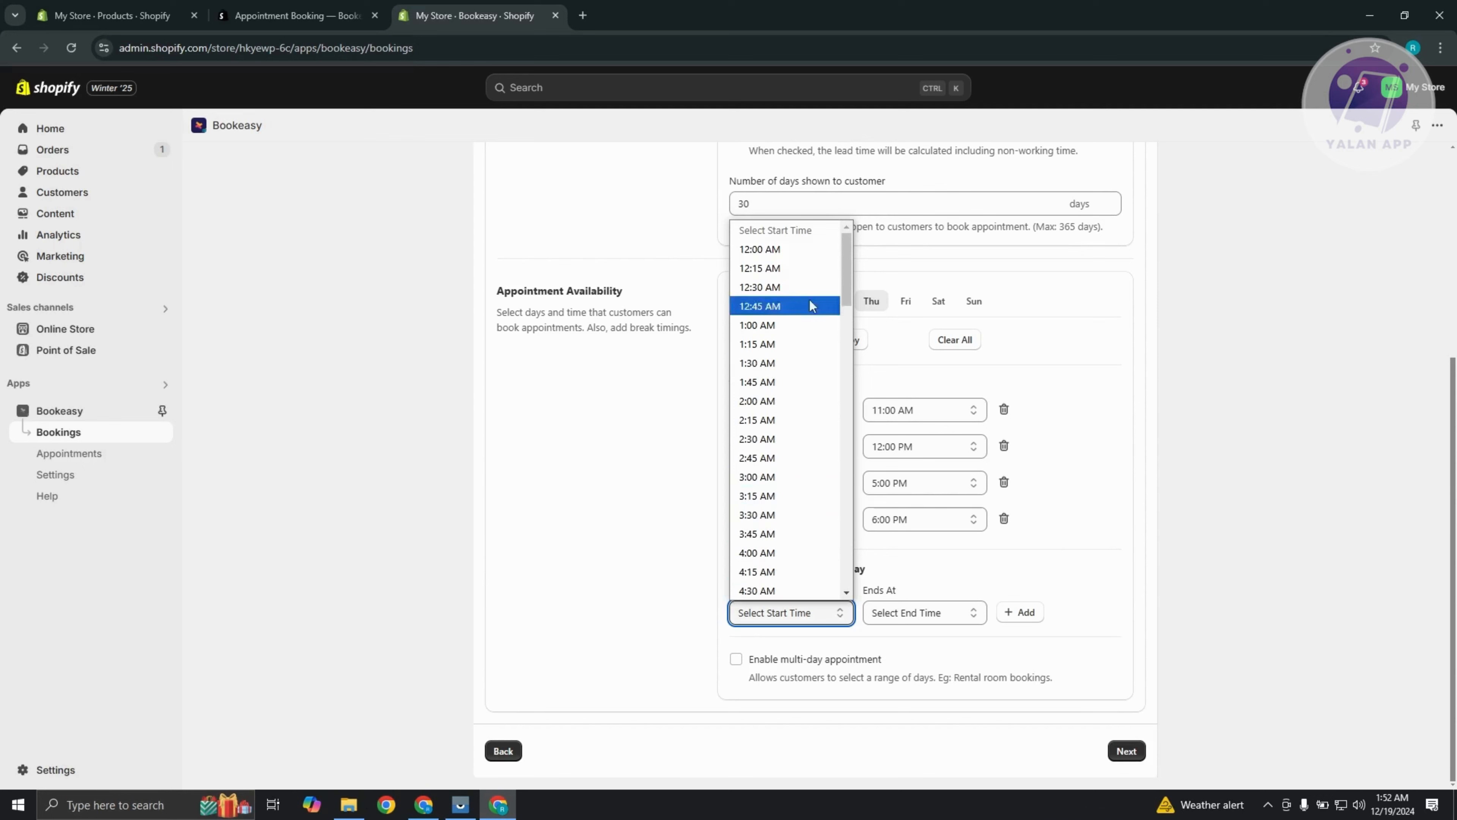
pyautogui.click(776, 614)
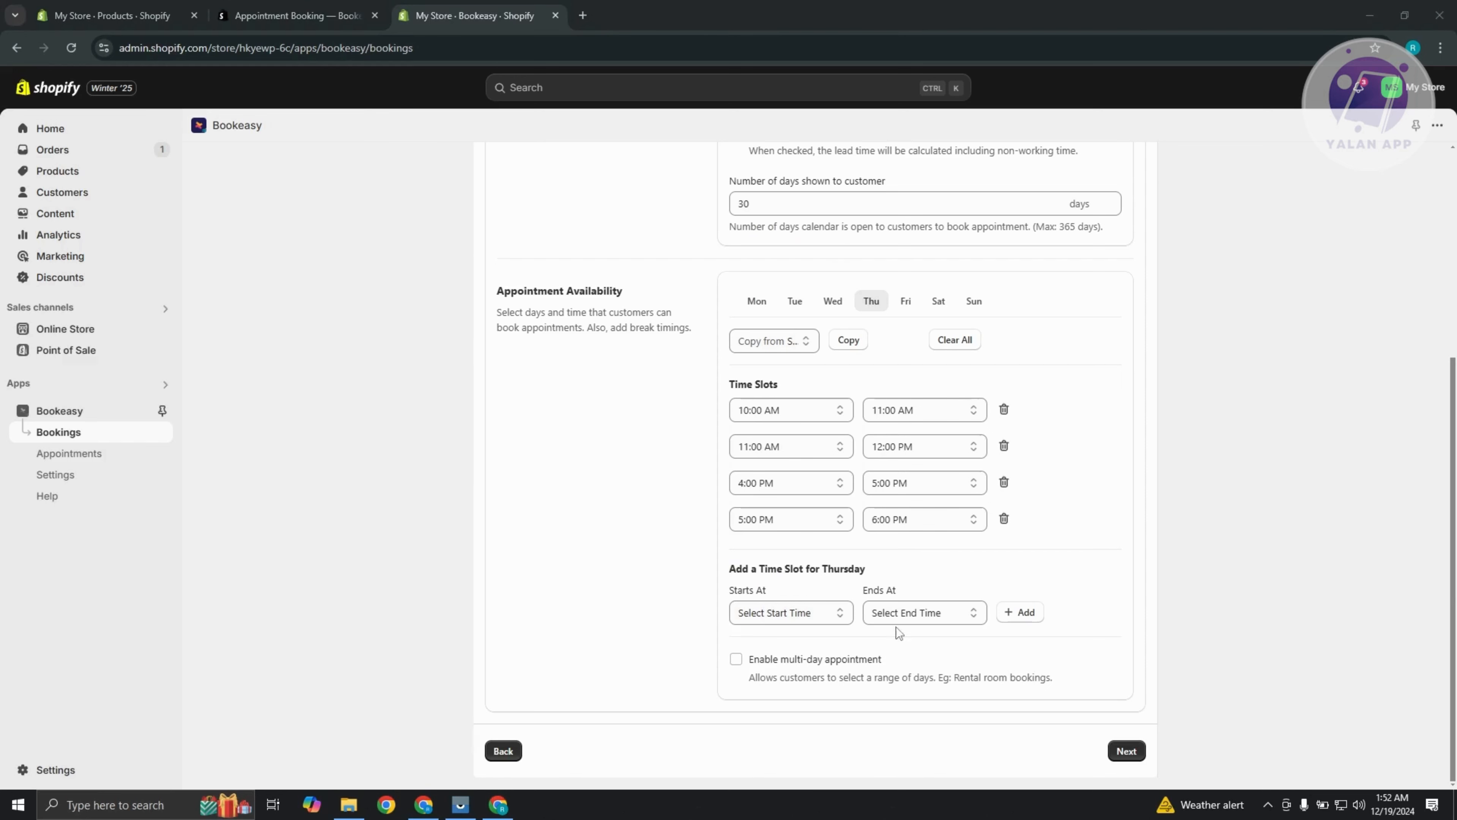
# Add a Thursday time slot that starts at 8:00 AM and ends at 3:00 PM.
pyautogui.click(798, 608)
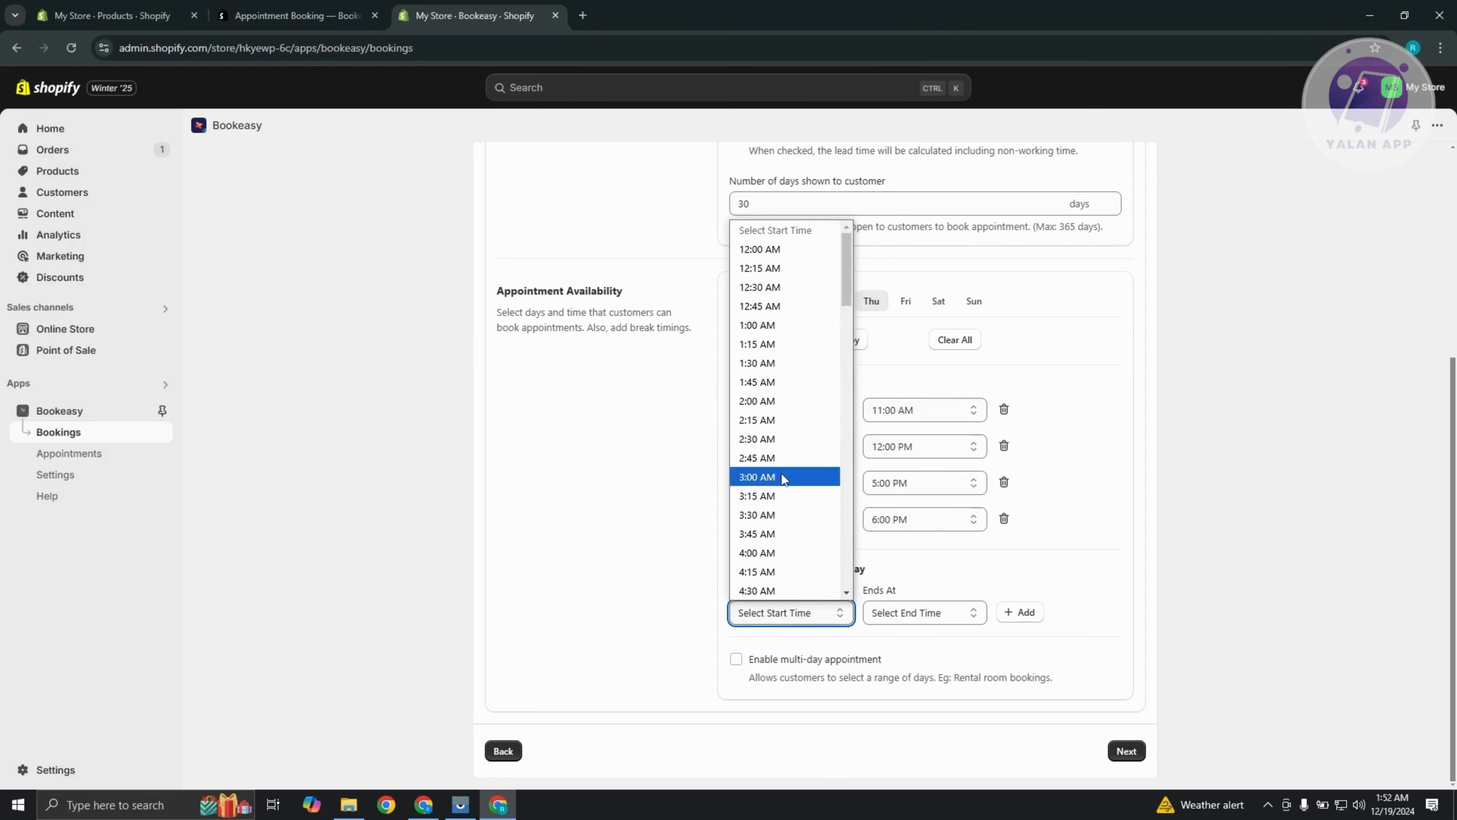
pyautogui.scroll(-2, 799, 441)
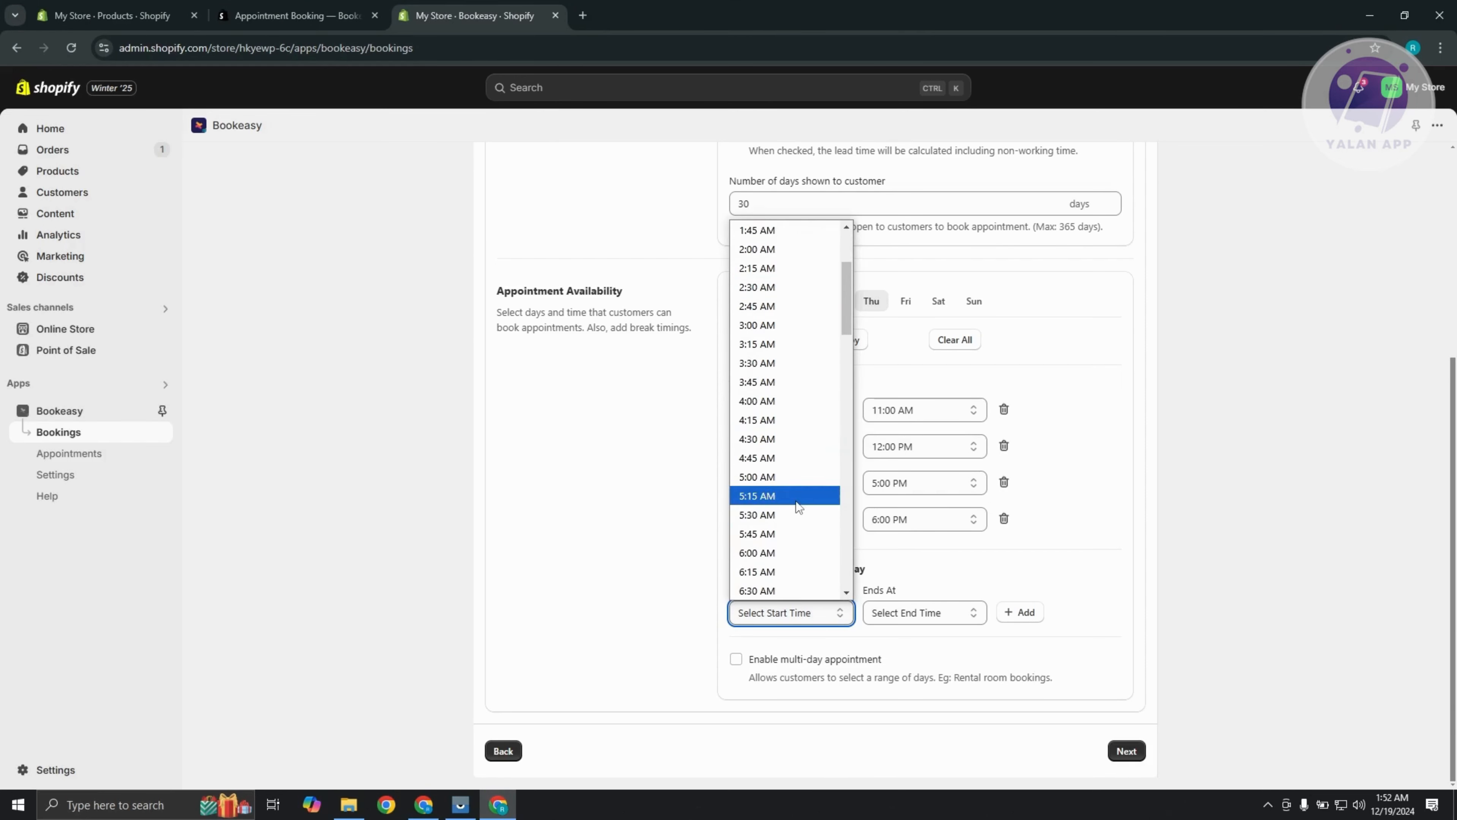
pyautogui.scroll(-5, 795, 502)
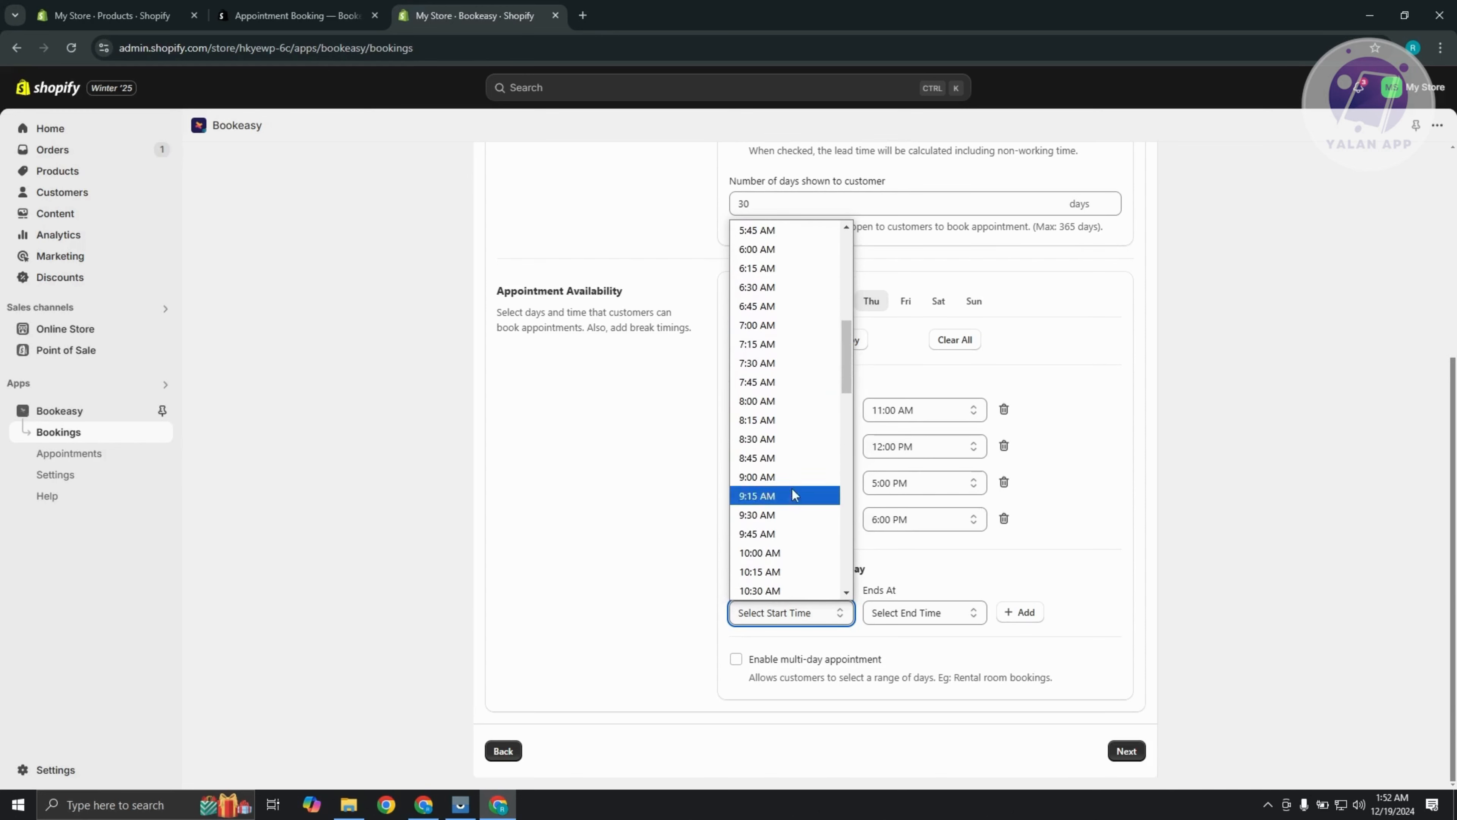
pyautogui.click(786, 382)
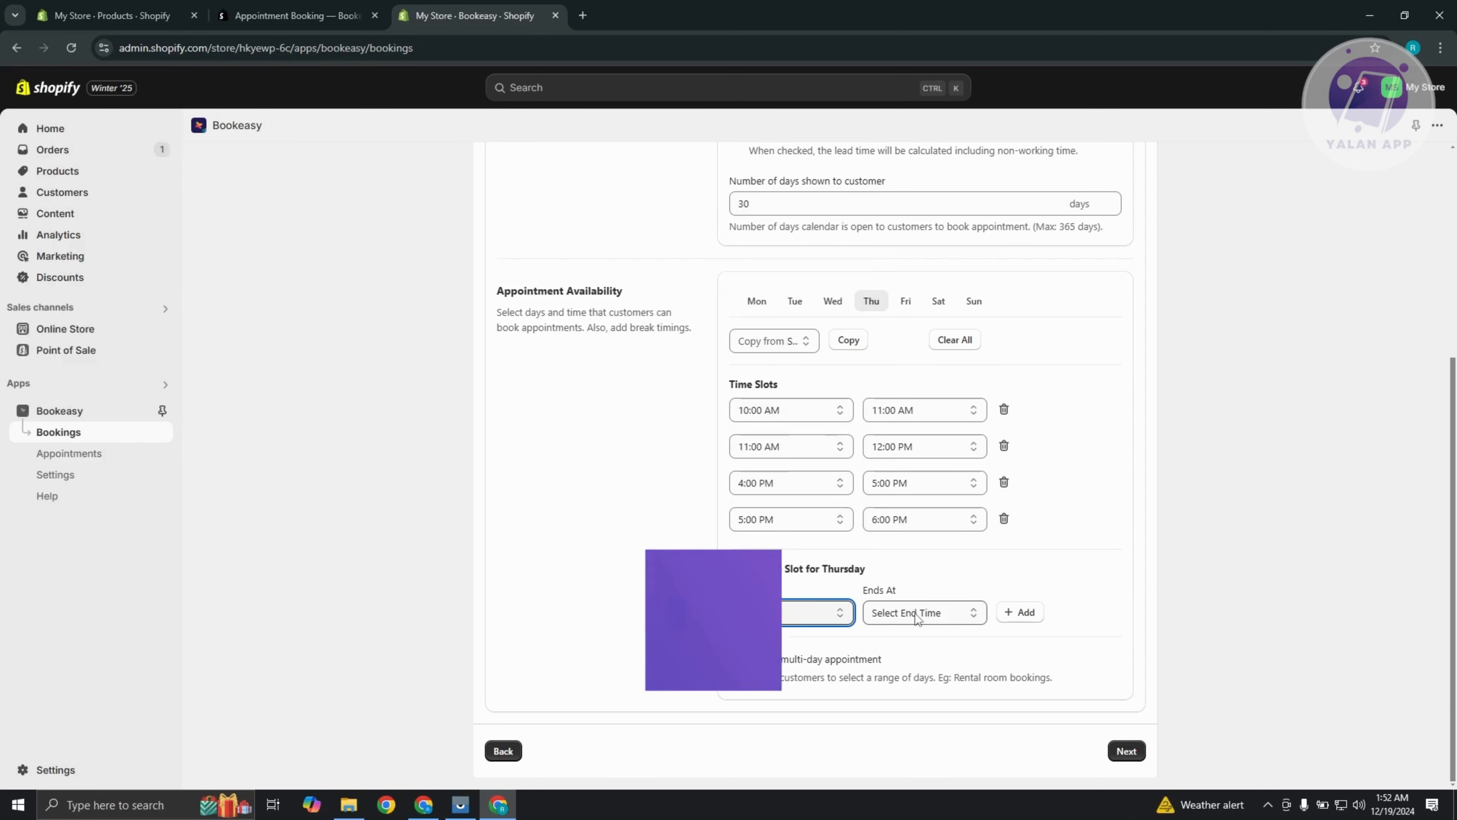
pyautogui.click(950, 618)
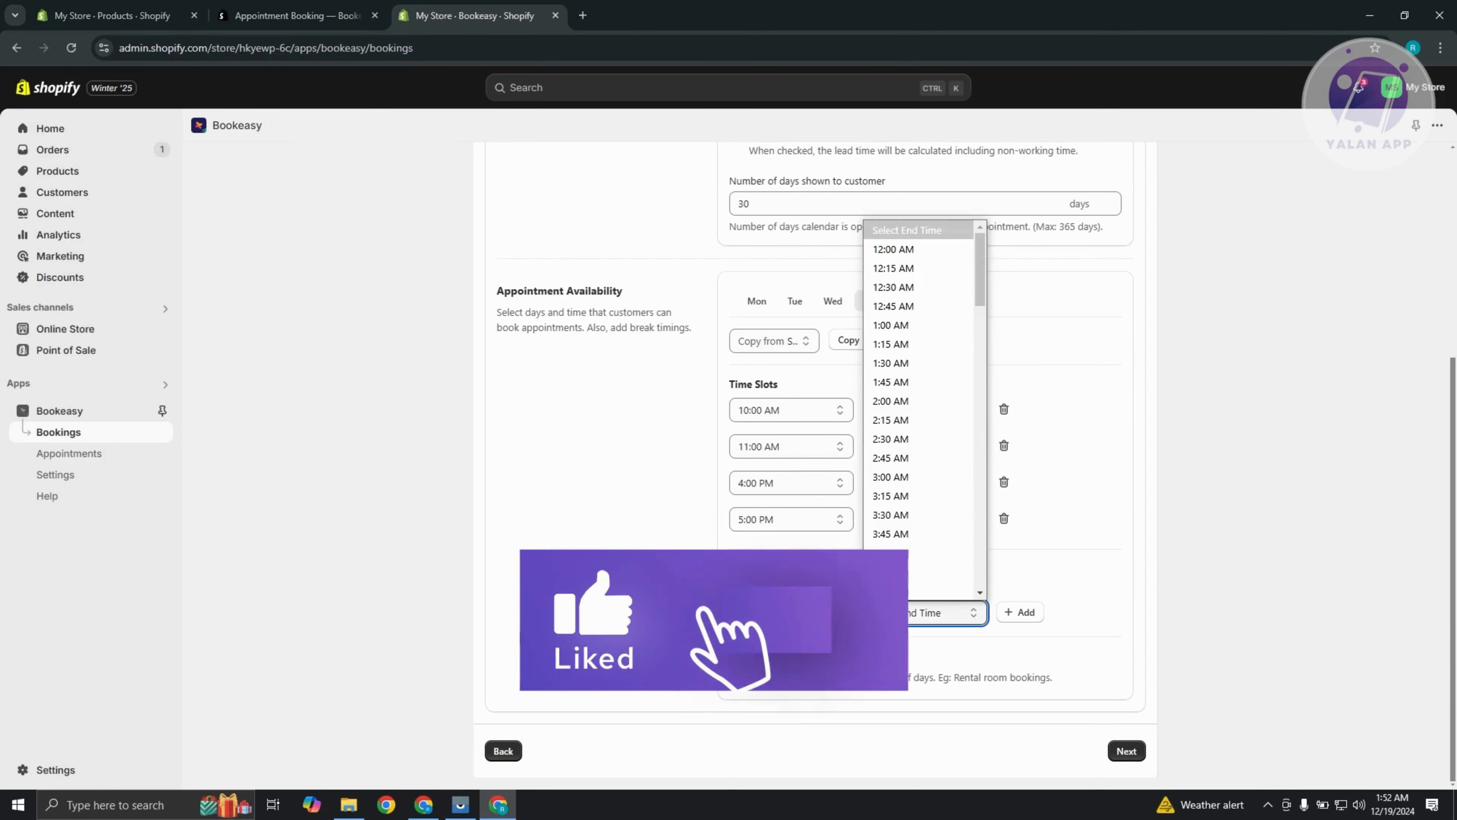
pyautogui.scroll(-5, 936, 510)
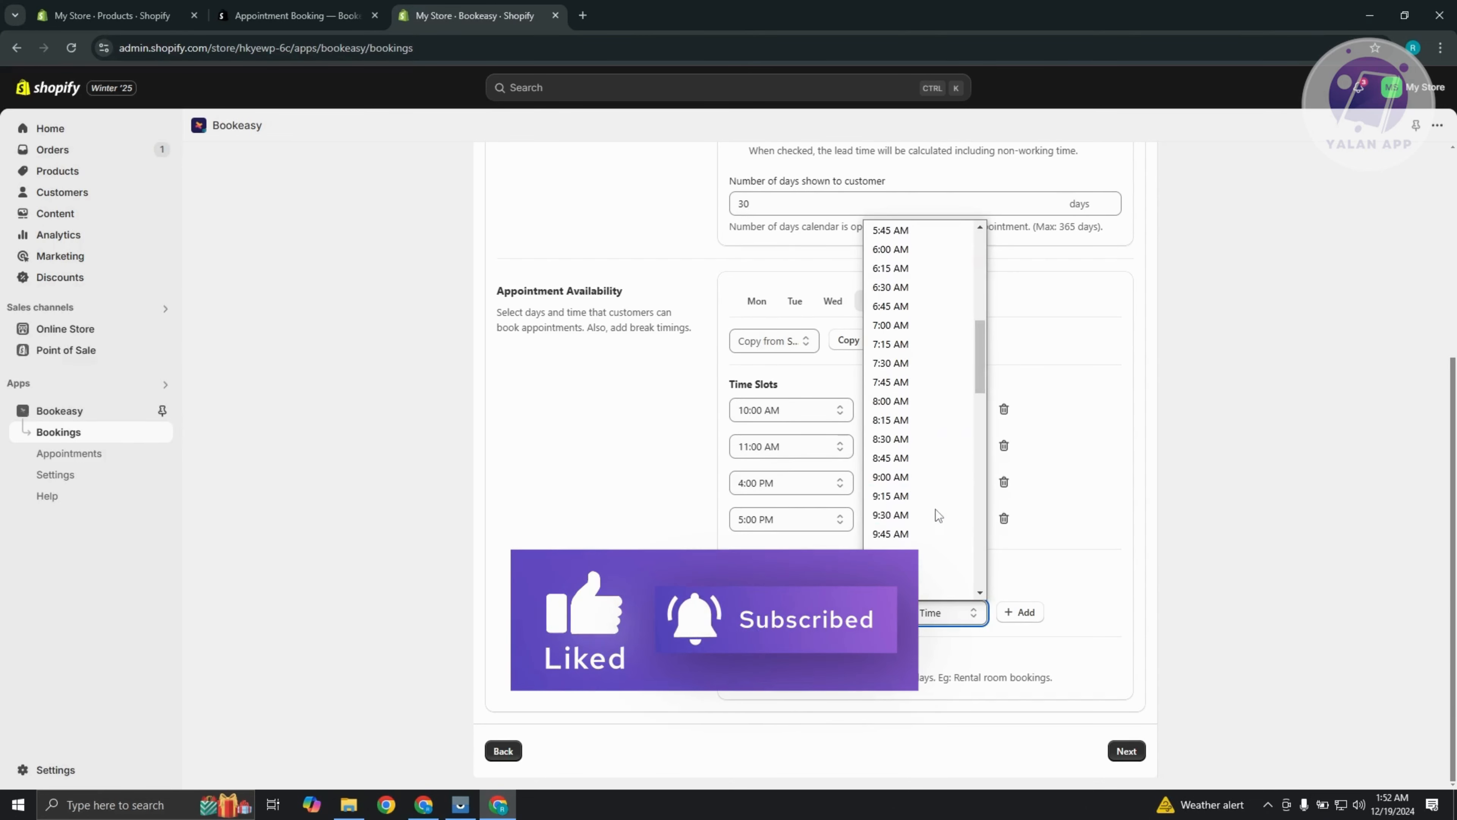
pyautogui.scroll(-2, 922, 487)
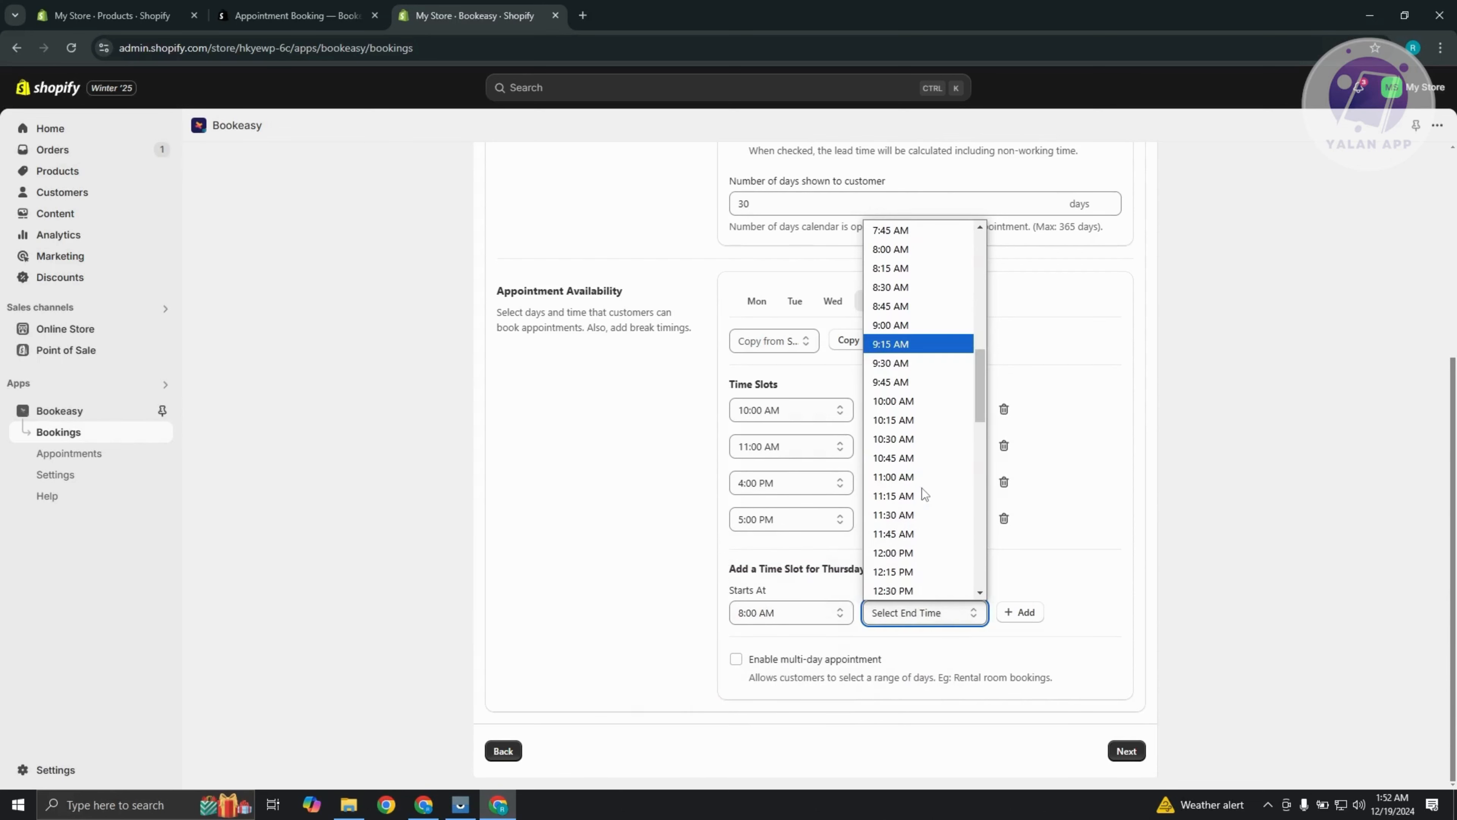
pyautogui.scroll(-10, 922, 488)
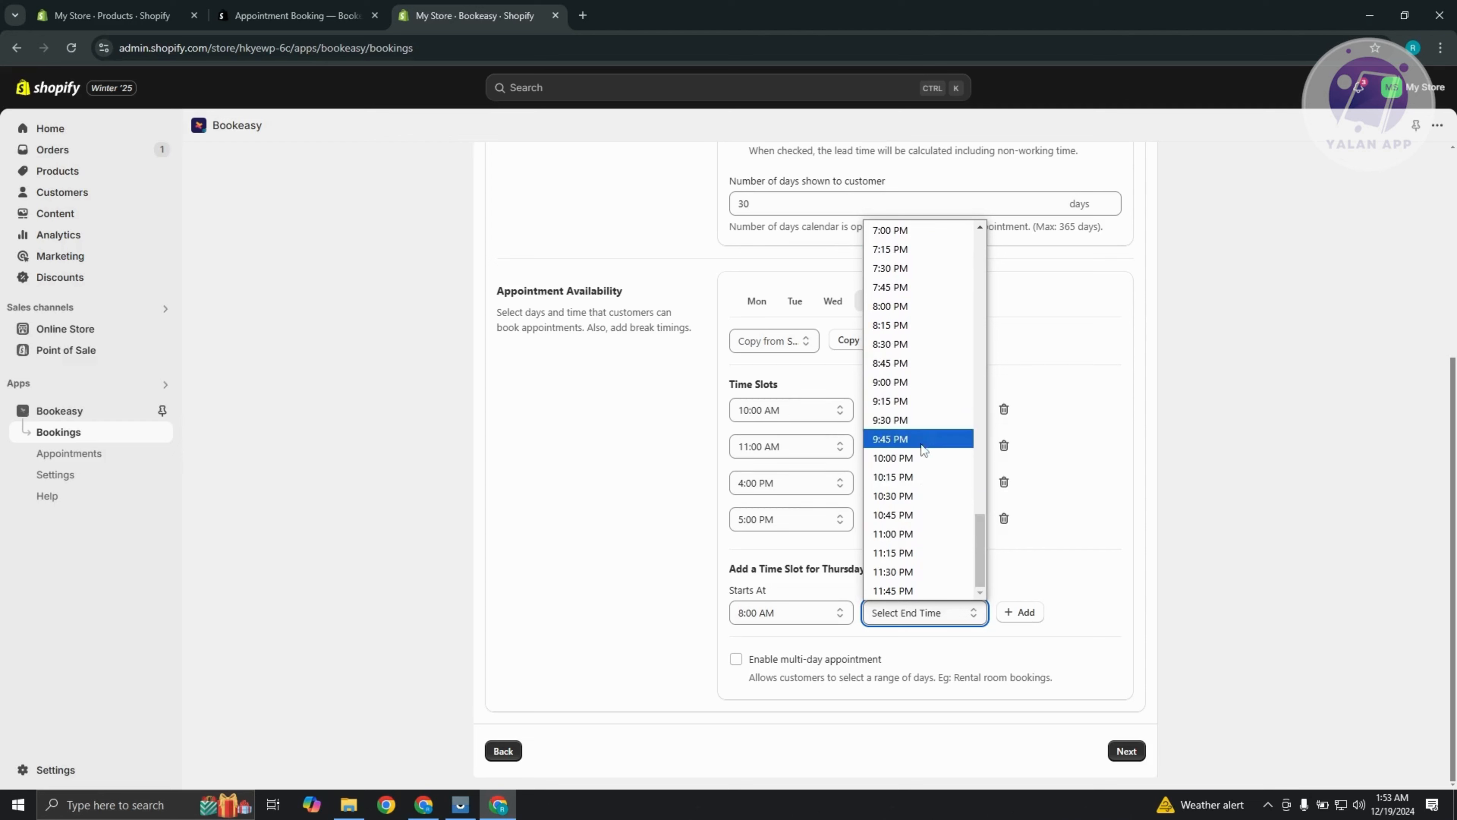
pyautogui.scroll(2, 919, 320)
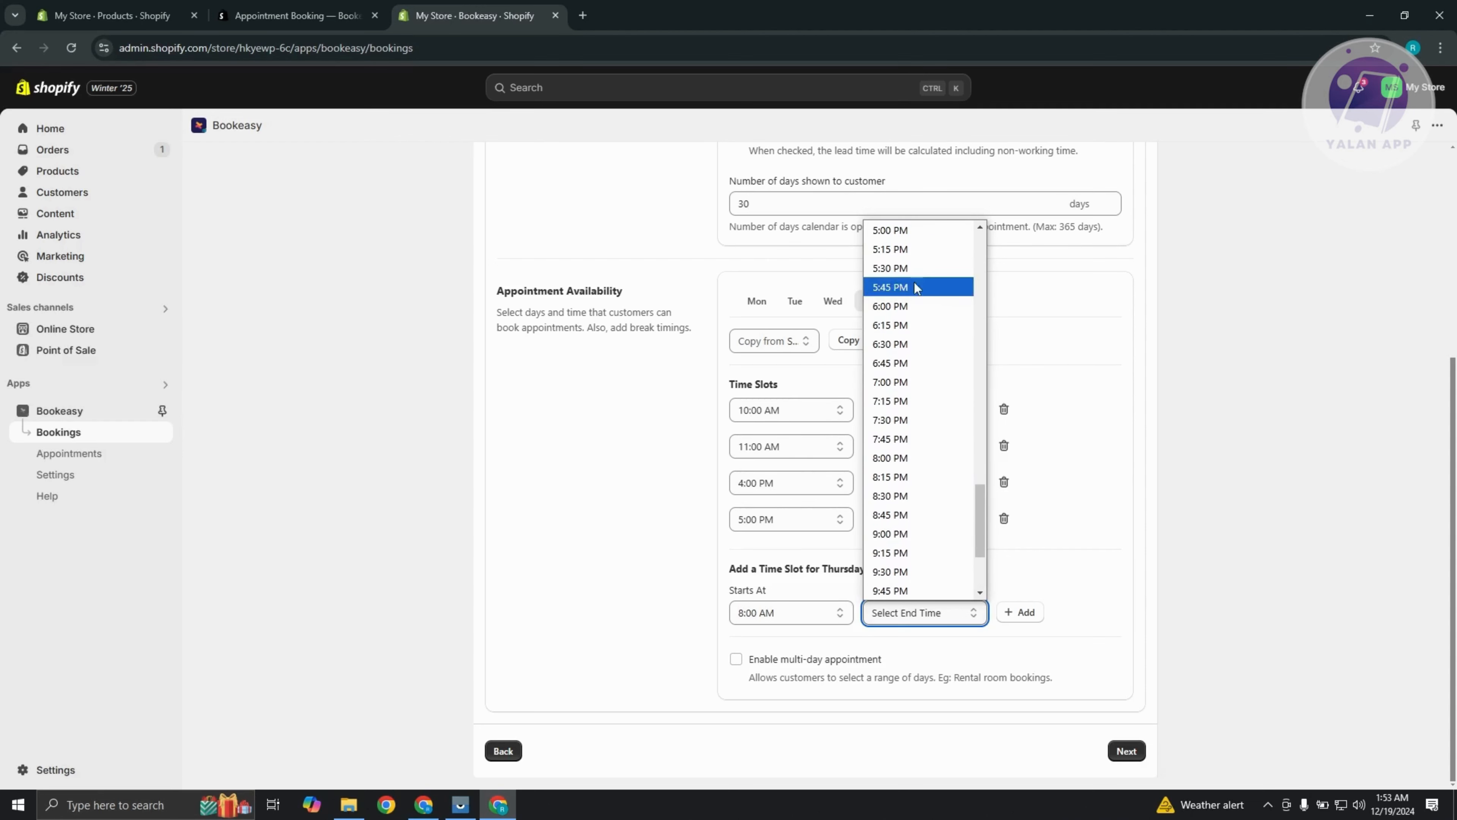
pyautogui.scroll(2, 925, 321)
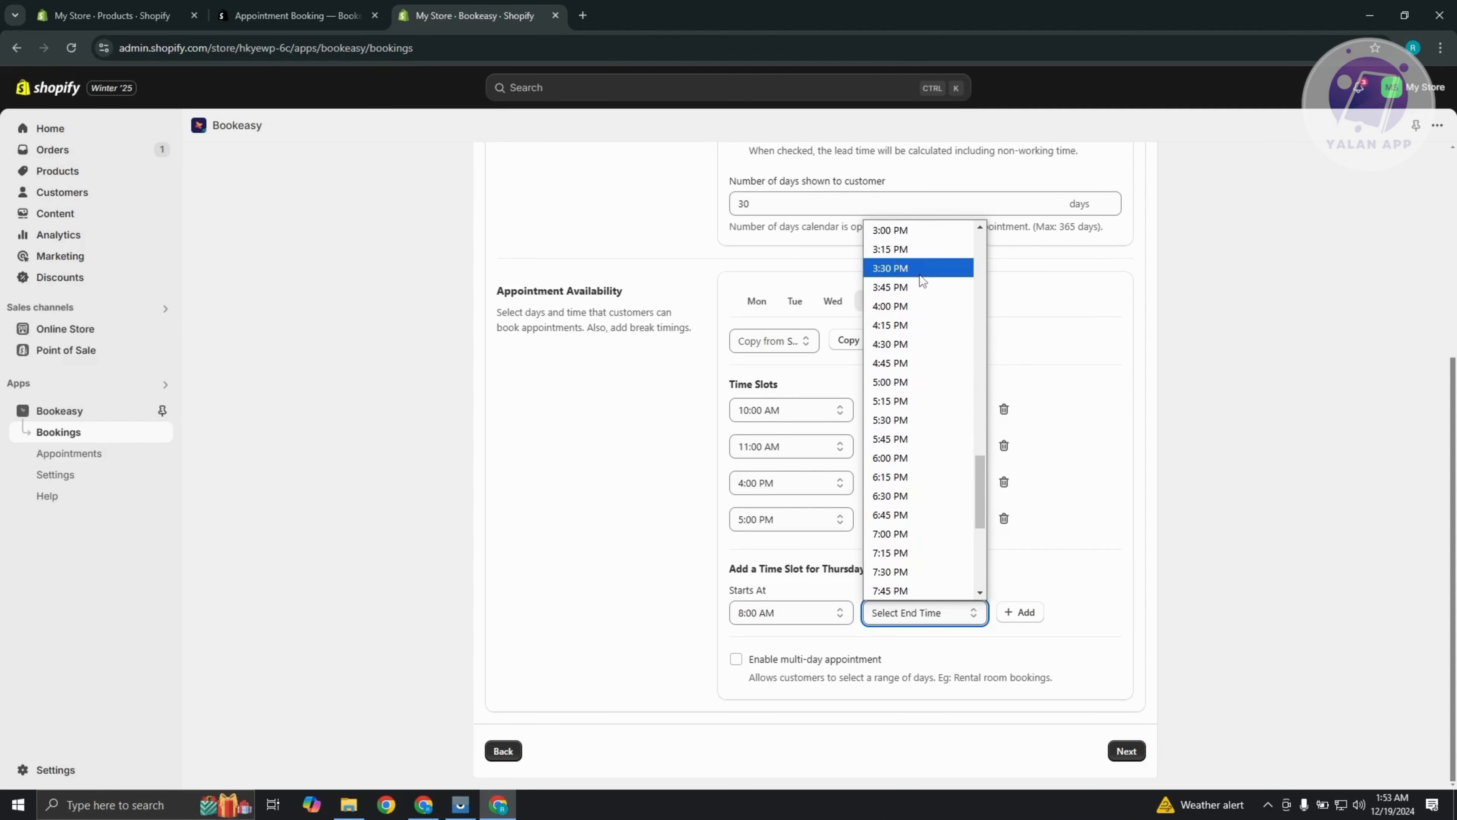
pyautogui.click(918, 230)
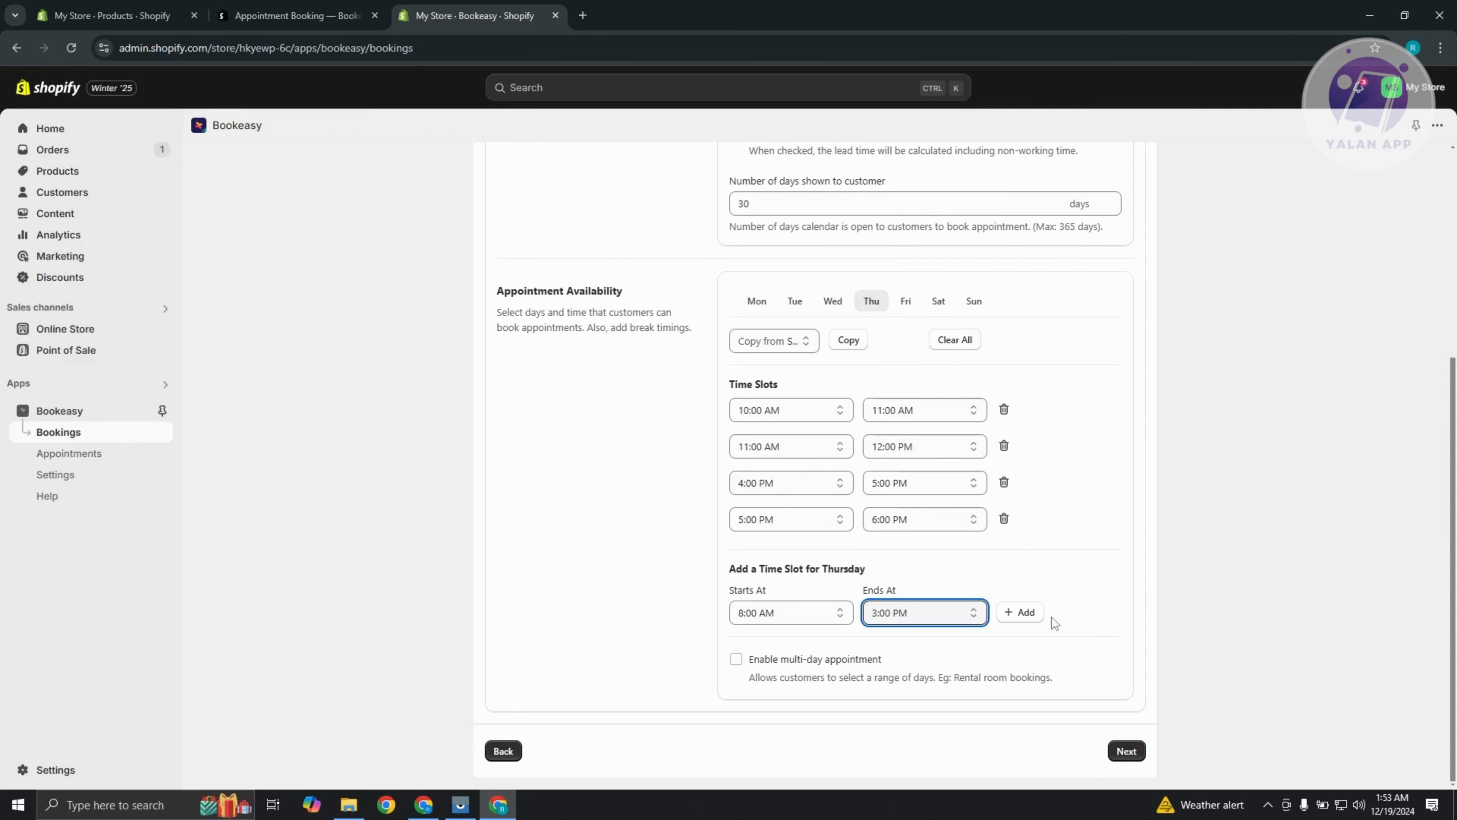
pyautogui.click(1022, 612)
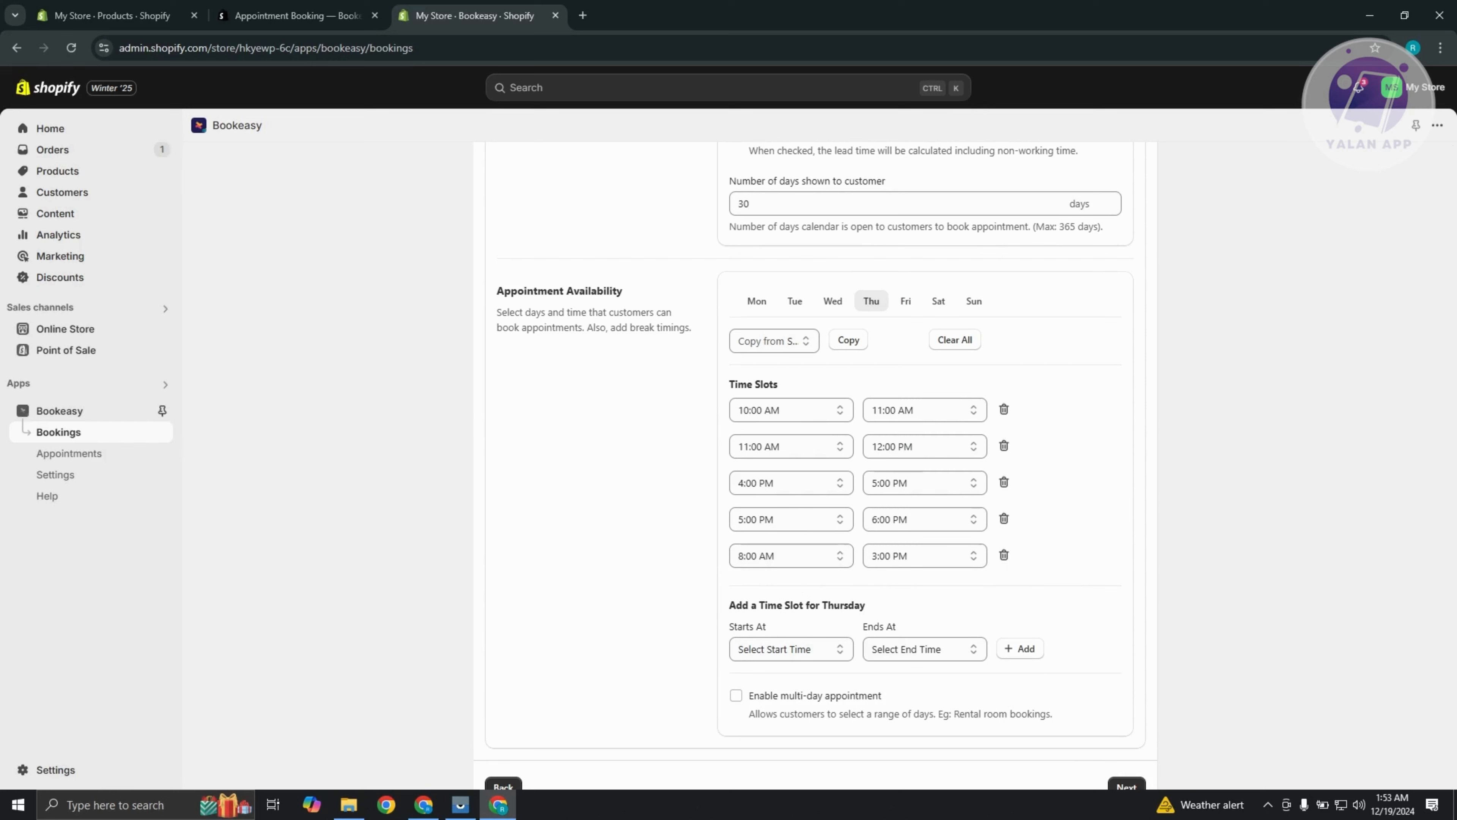
# Delete the 8:00 AM to 3:00 PM time slot from Thursday's appointment availability.
pyautogui.click(1004, 555)
pyautogui.rightClick(1200, 652)
pyautogui.click(1102, 498)
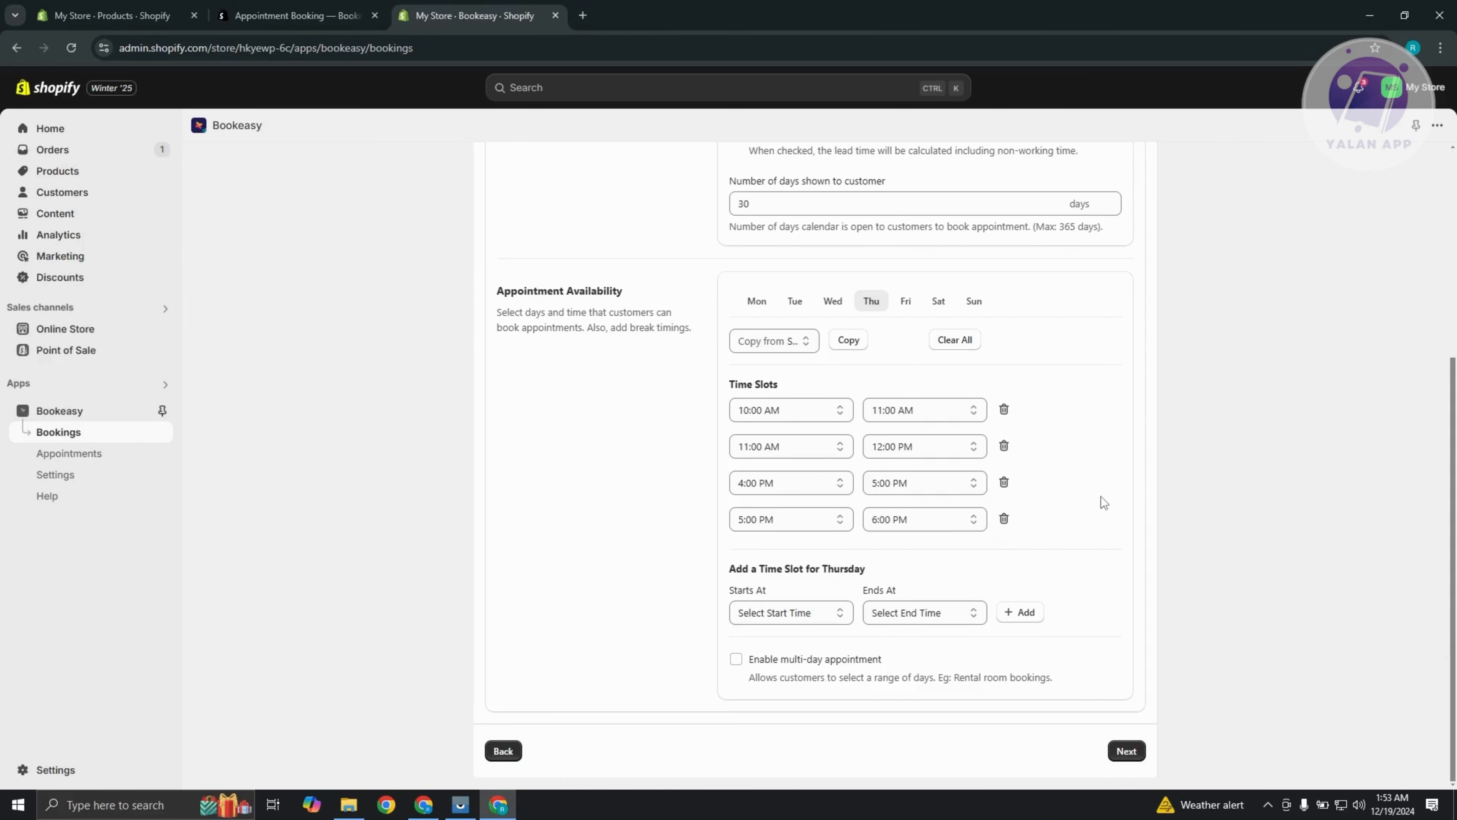
# Remove all of Sunday's appointment time slots so that no bookings are offered on that day.
pyautogui.click(905, 301)
pyautogui.click(938, 301)
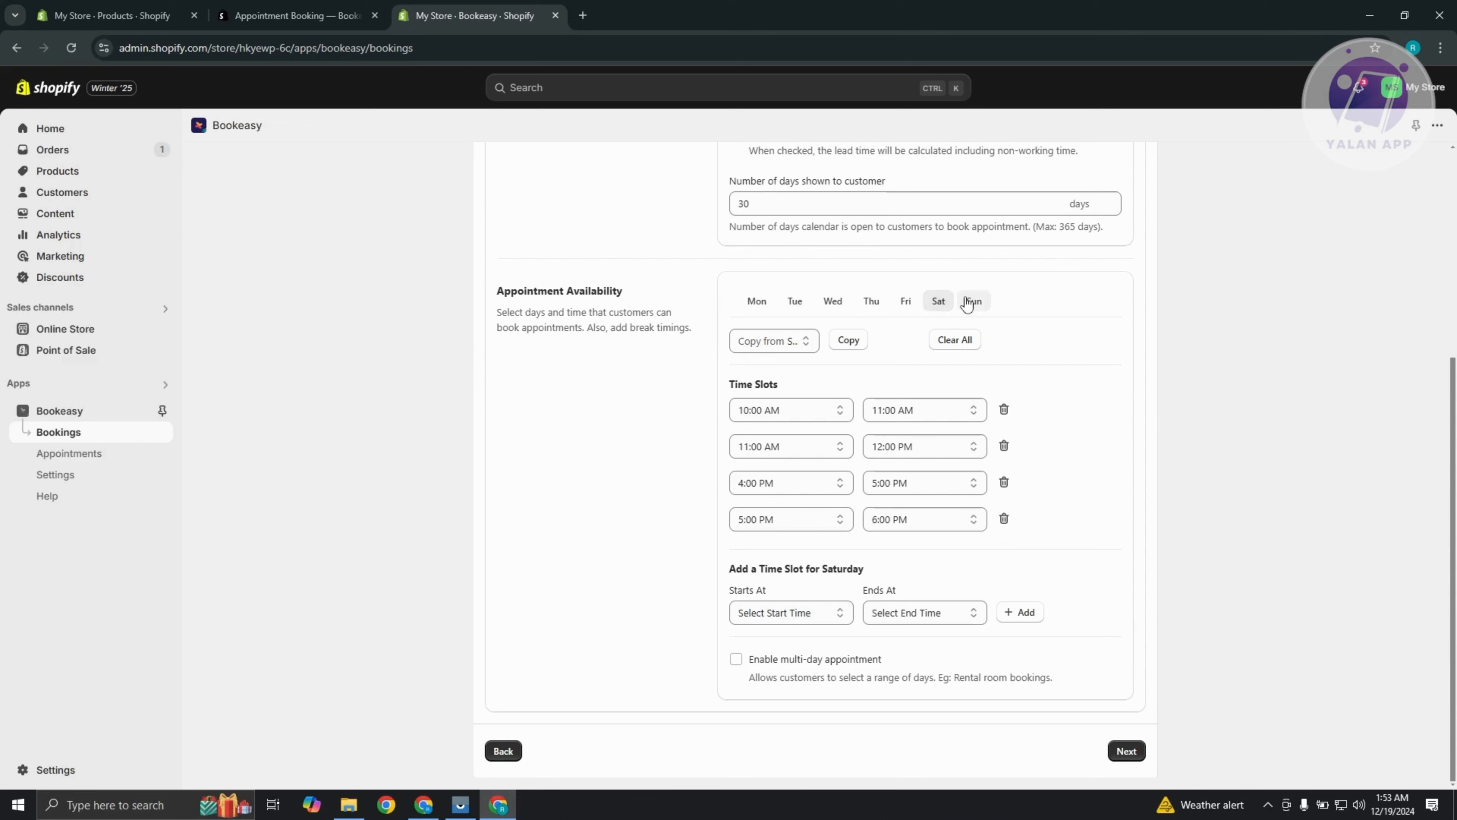
pyautogui.click(974, 301)
pyautogui.click(1004, 409)
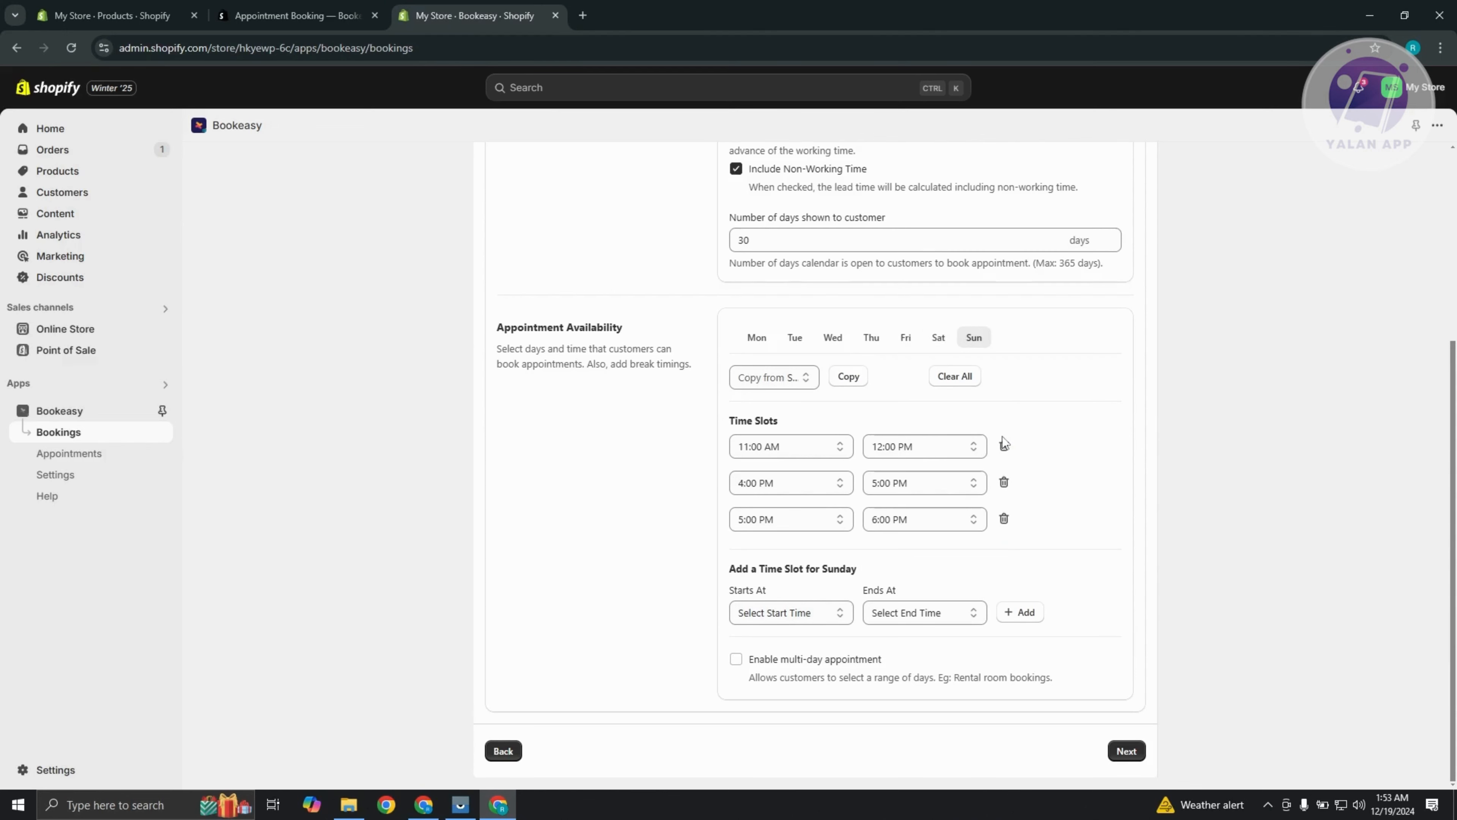
pyautogui.click(1004, 446)
pyautogui.click(1004, 480)
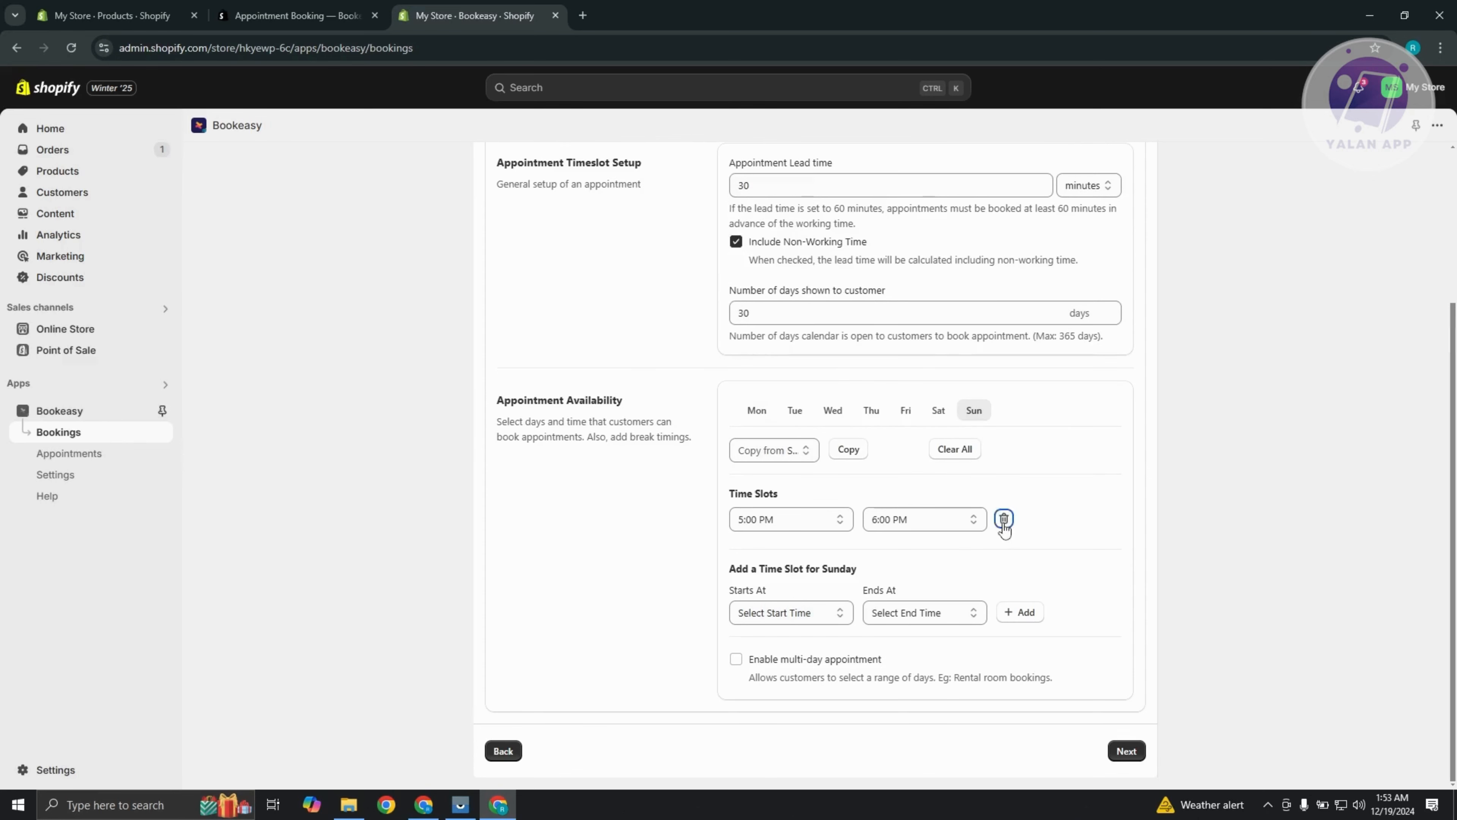
pyautogui.click(1003, 518)
pyautogui.click(786, 475)
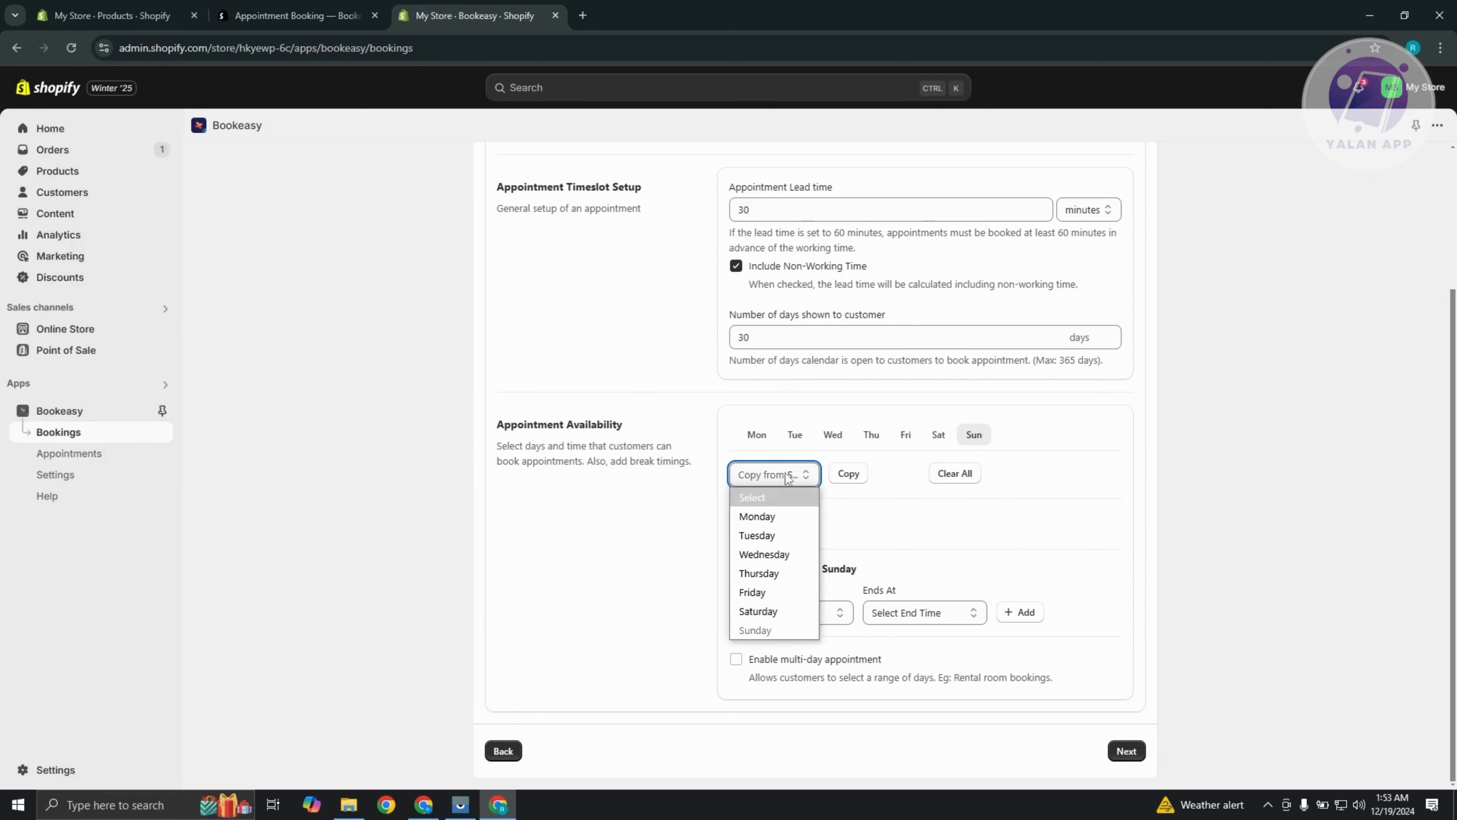
pyautogui.click(629, 594)
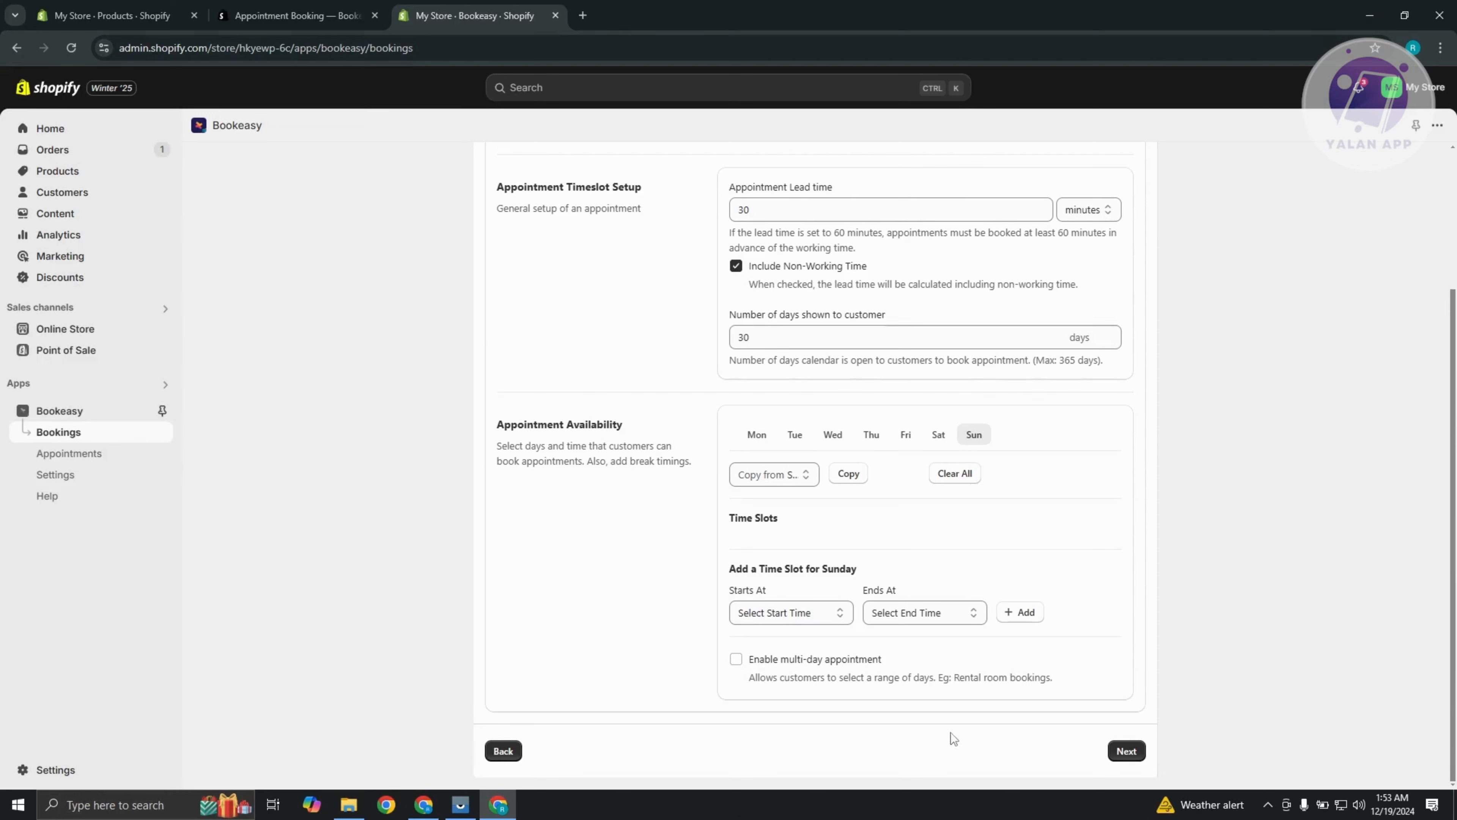
# Finish the appointment setup and view the CONSULTATION product page in the online store.
pyautogui.click(1128, 752)
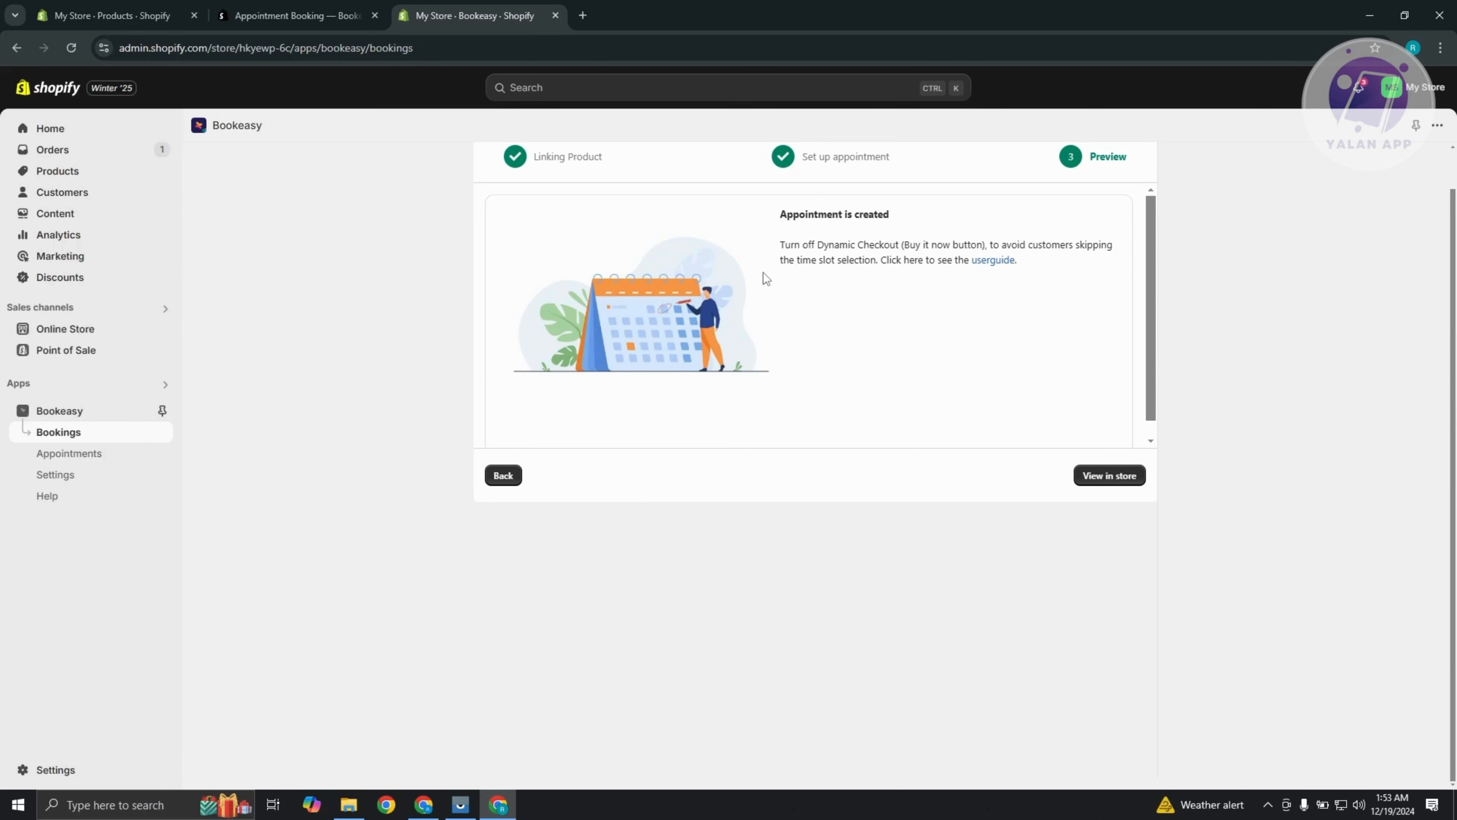
pyautogui.click(1120, 478)
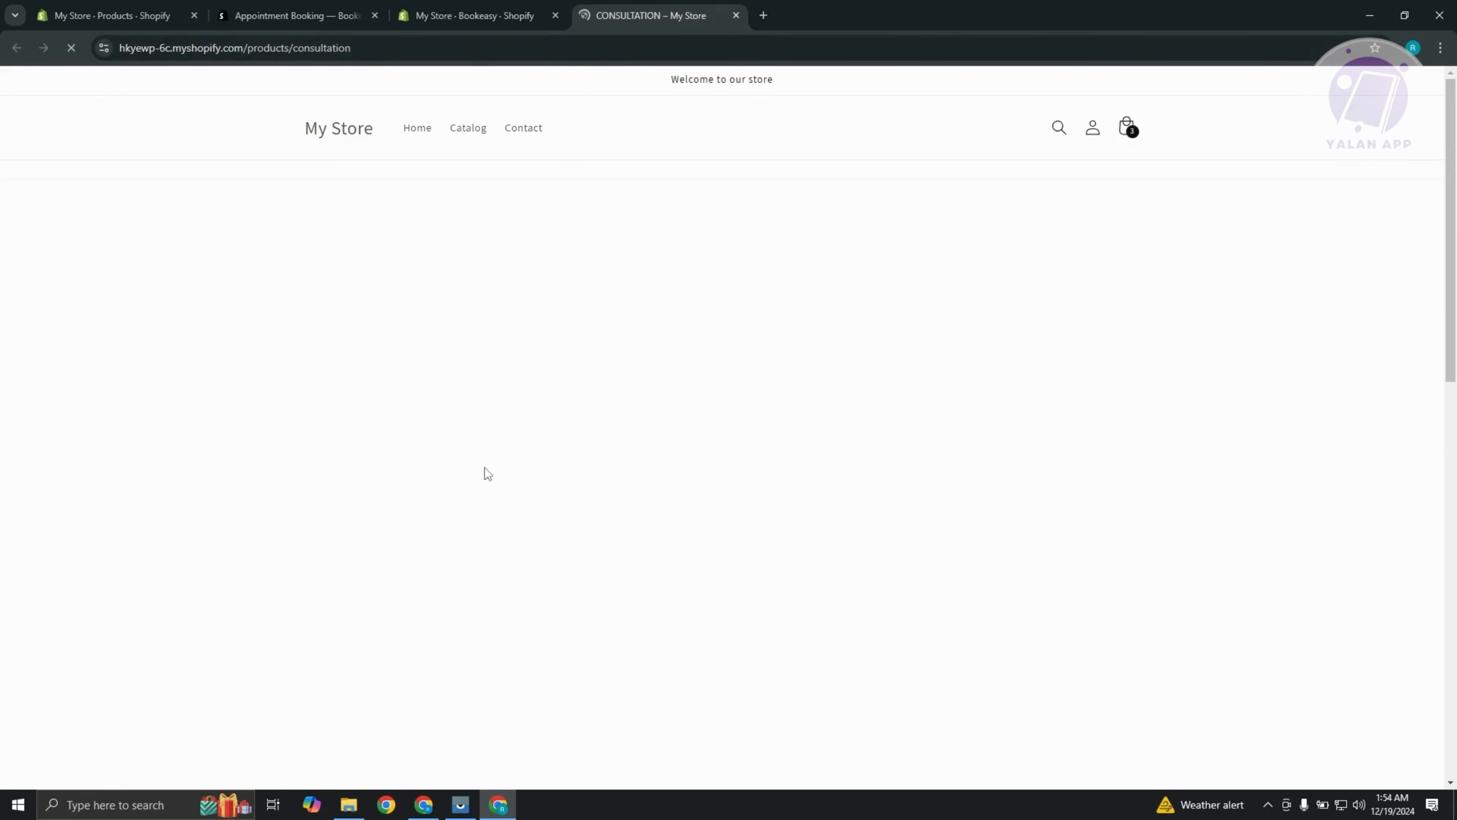
pyautogui.scroll(-12, 547, 460)
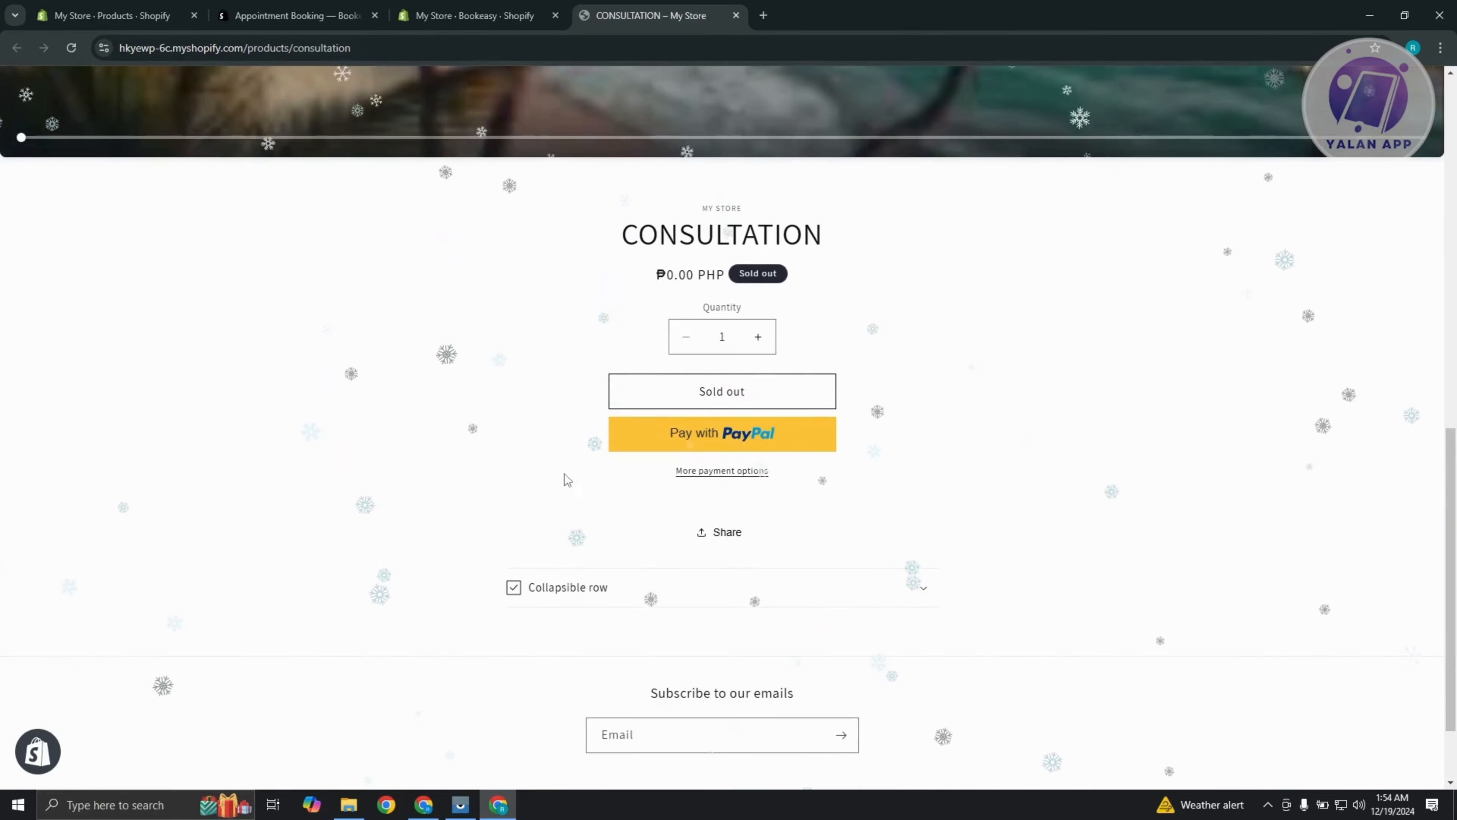
pyautogui.scroll(-2, 536, 629)
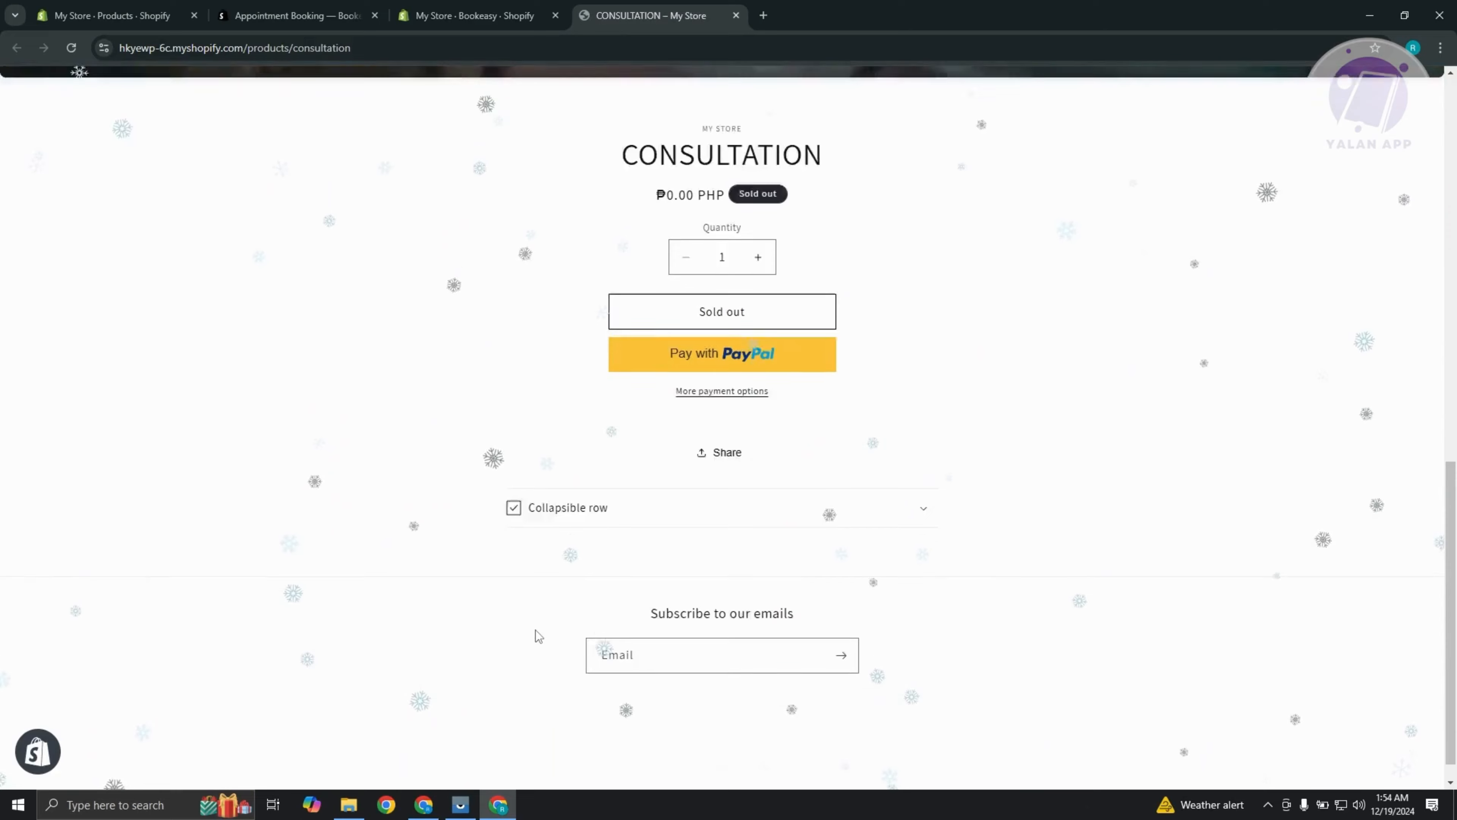
pyautogui.scroll(1, 625, 397)
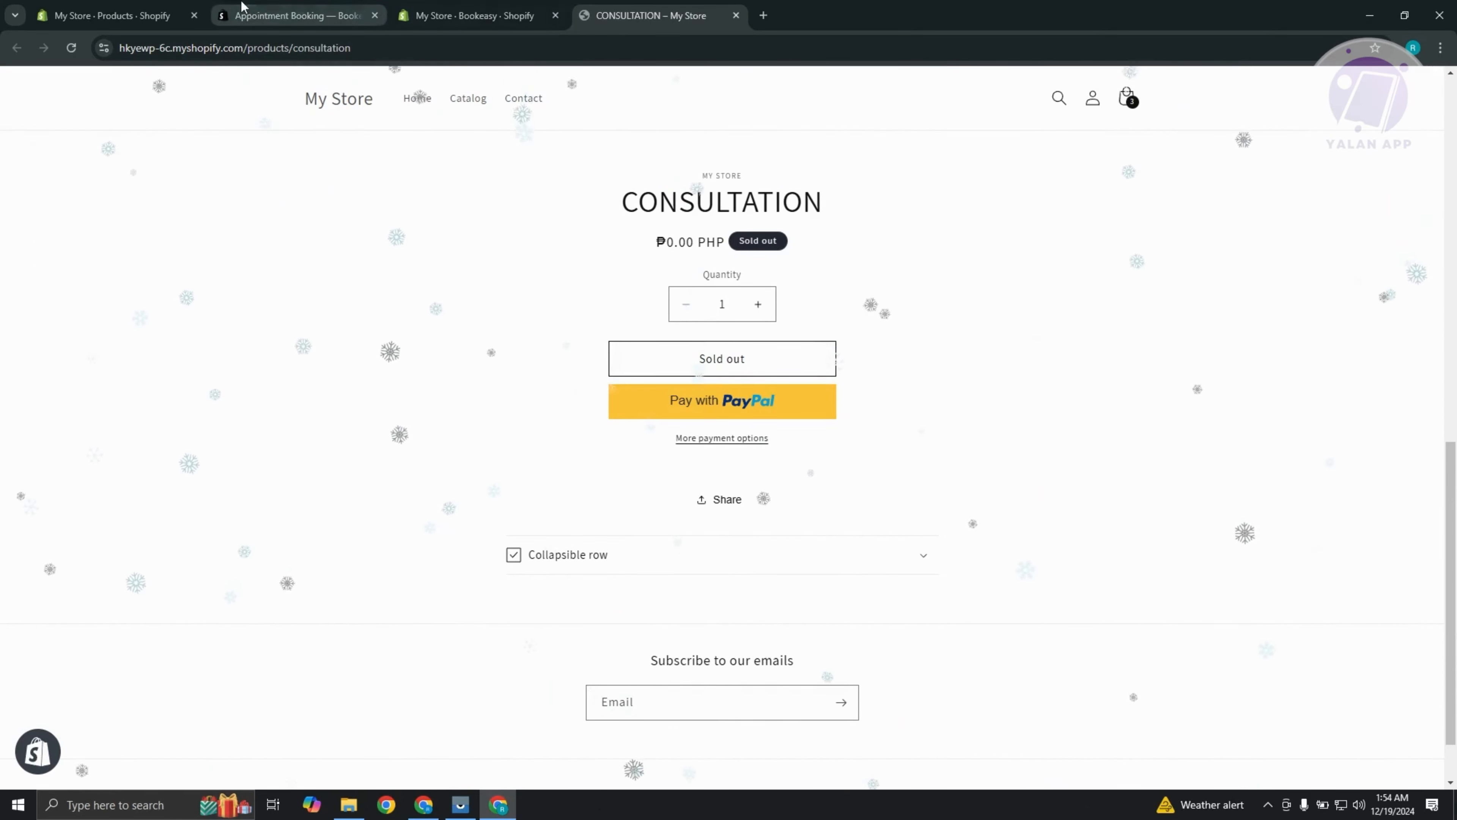
# Turn off quantity tracking for the CONSULTATION product in the Shopify admin tab and save the product.
pyautogui.click(292, 16)
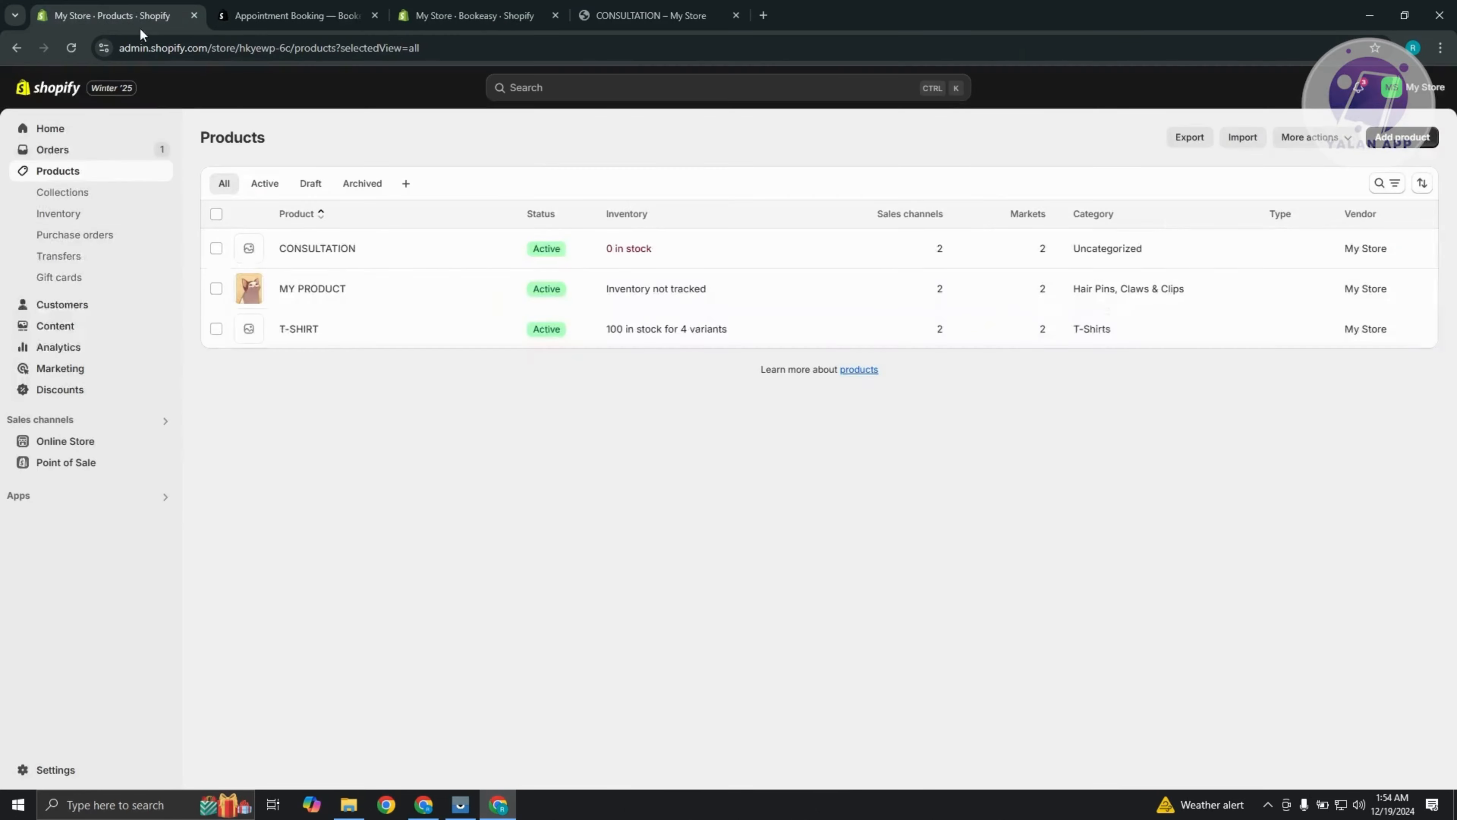
pyautogui.click(109, 15)
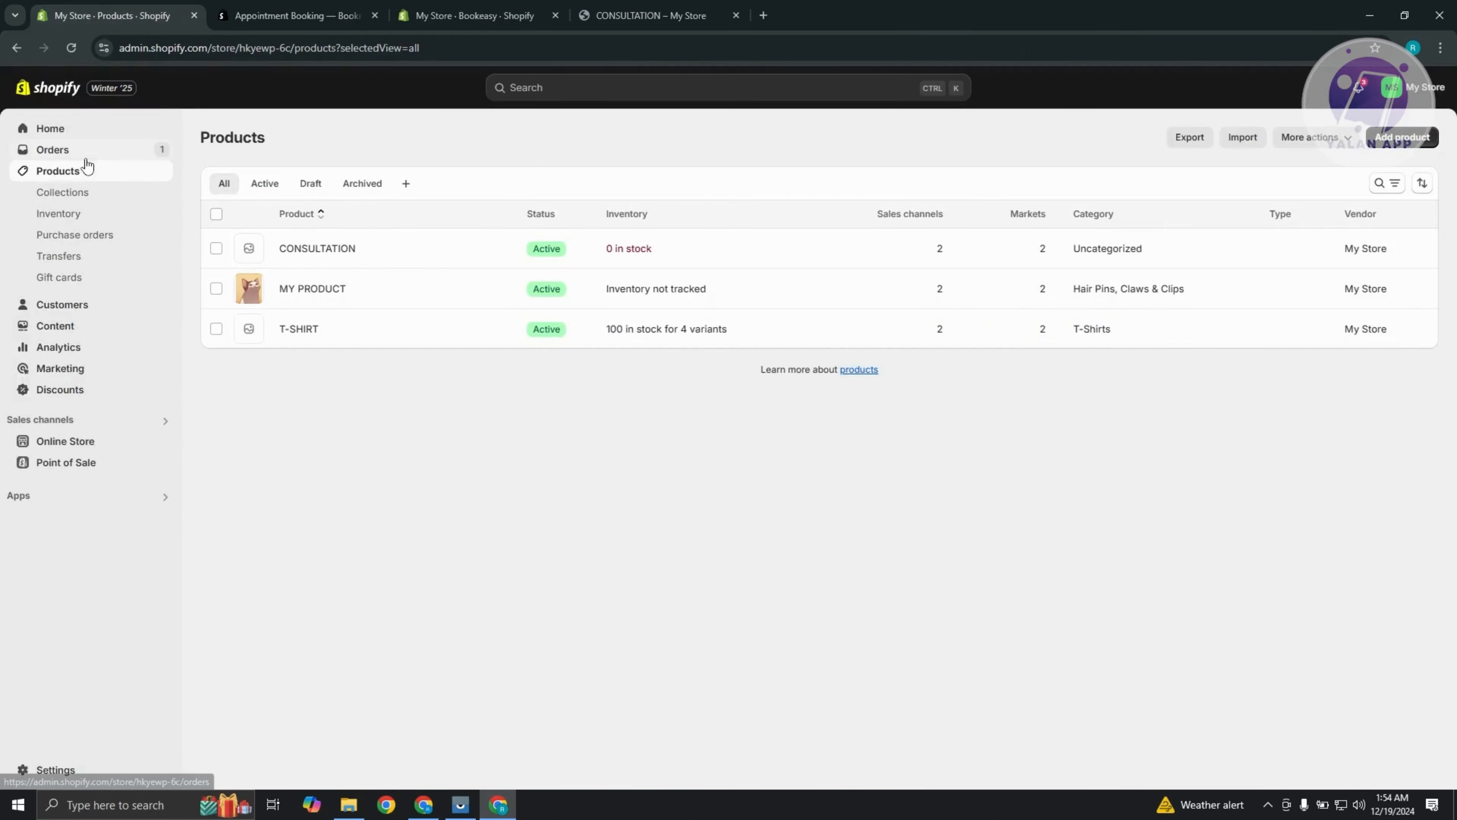
pyautogui.click(320, 251)
pyautogui.scroll(-3, 505, 483)
pyautogui.scroll(-6, 400, 513)
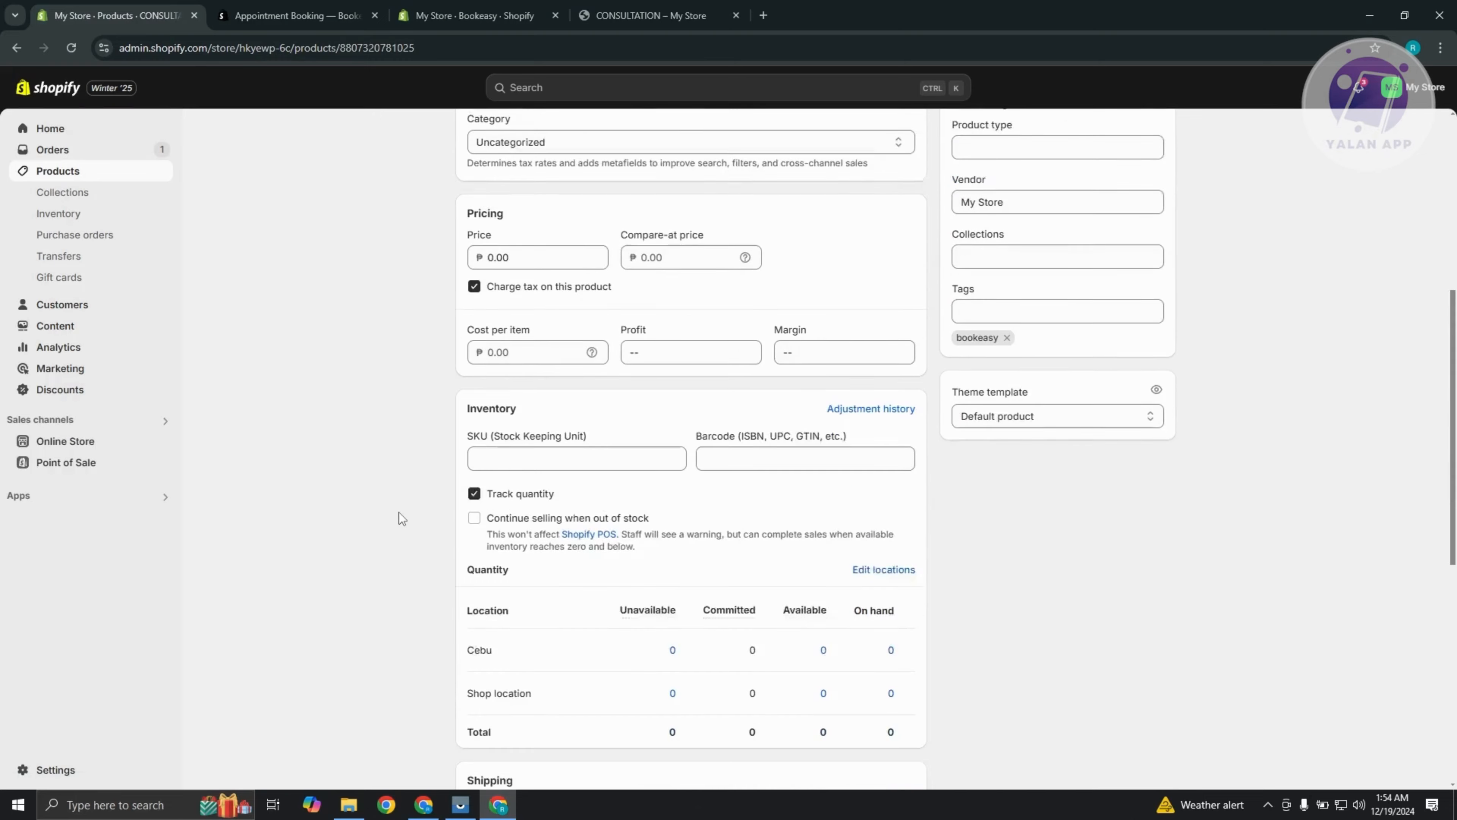
pyautogui.click(474, 393)
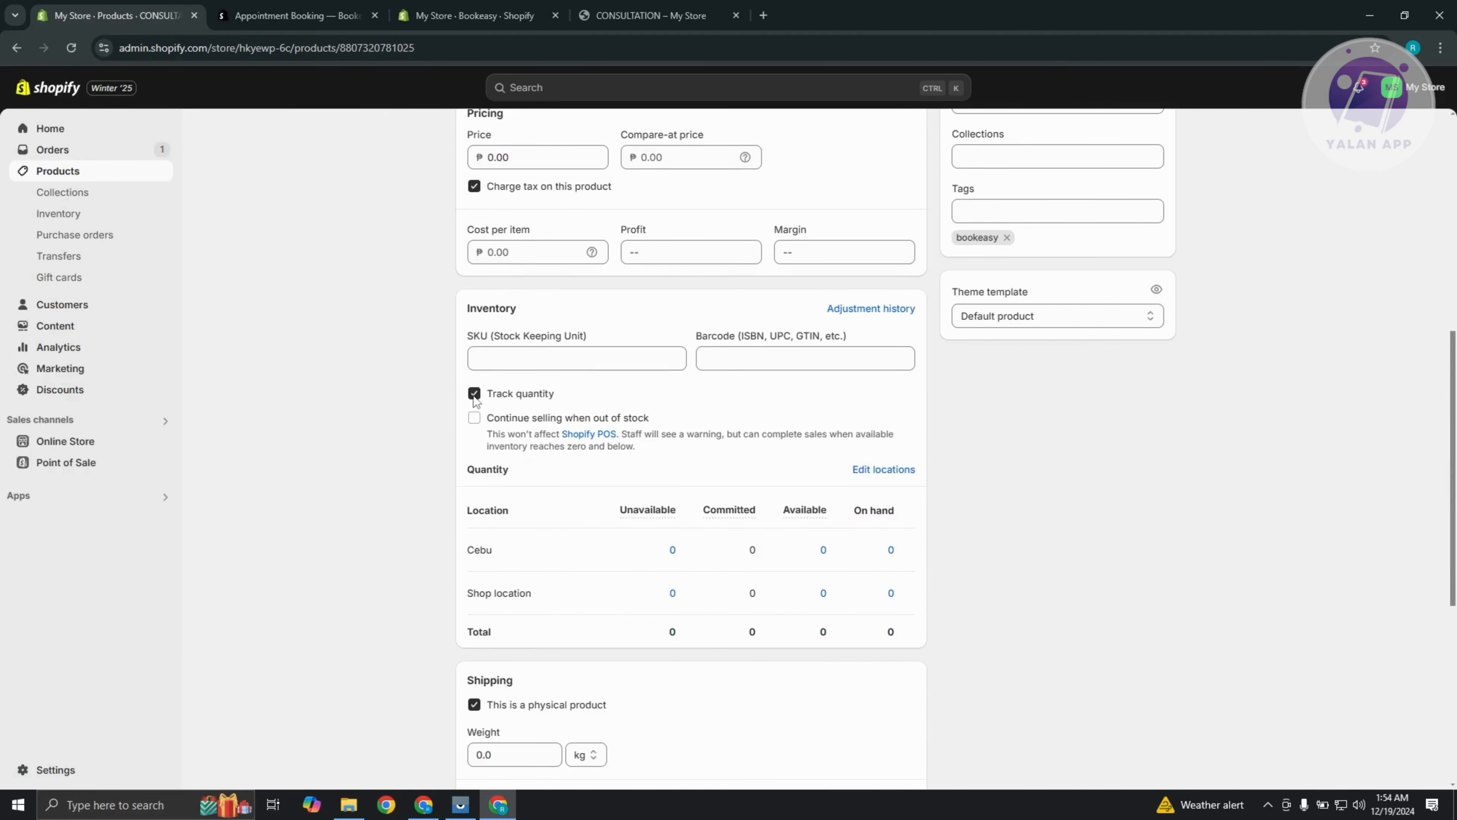
pyautogui.scroll(6, 1107, 511)
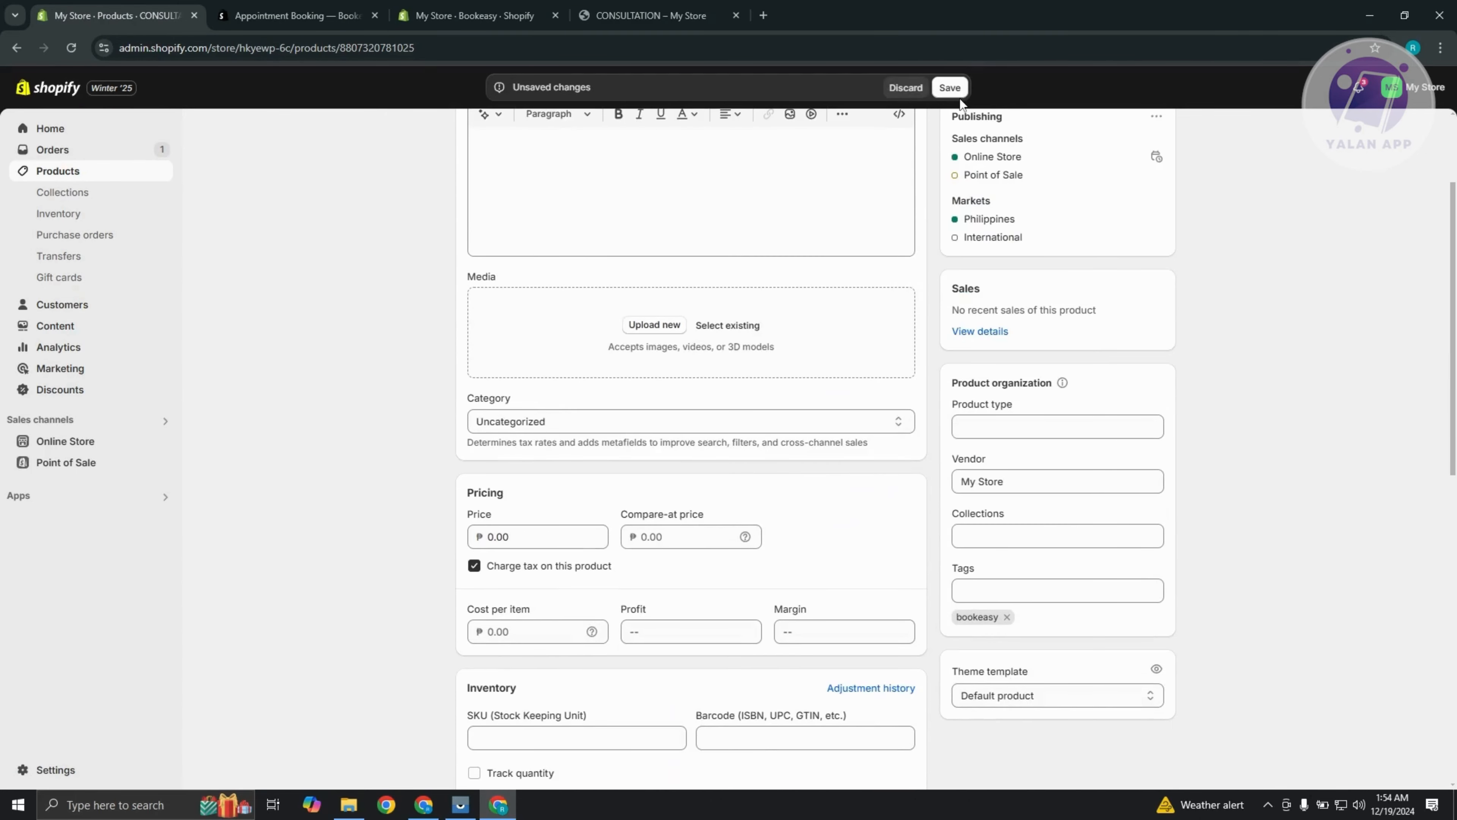
pyautogui.click(950, 88)
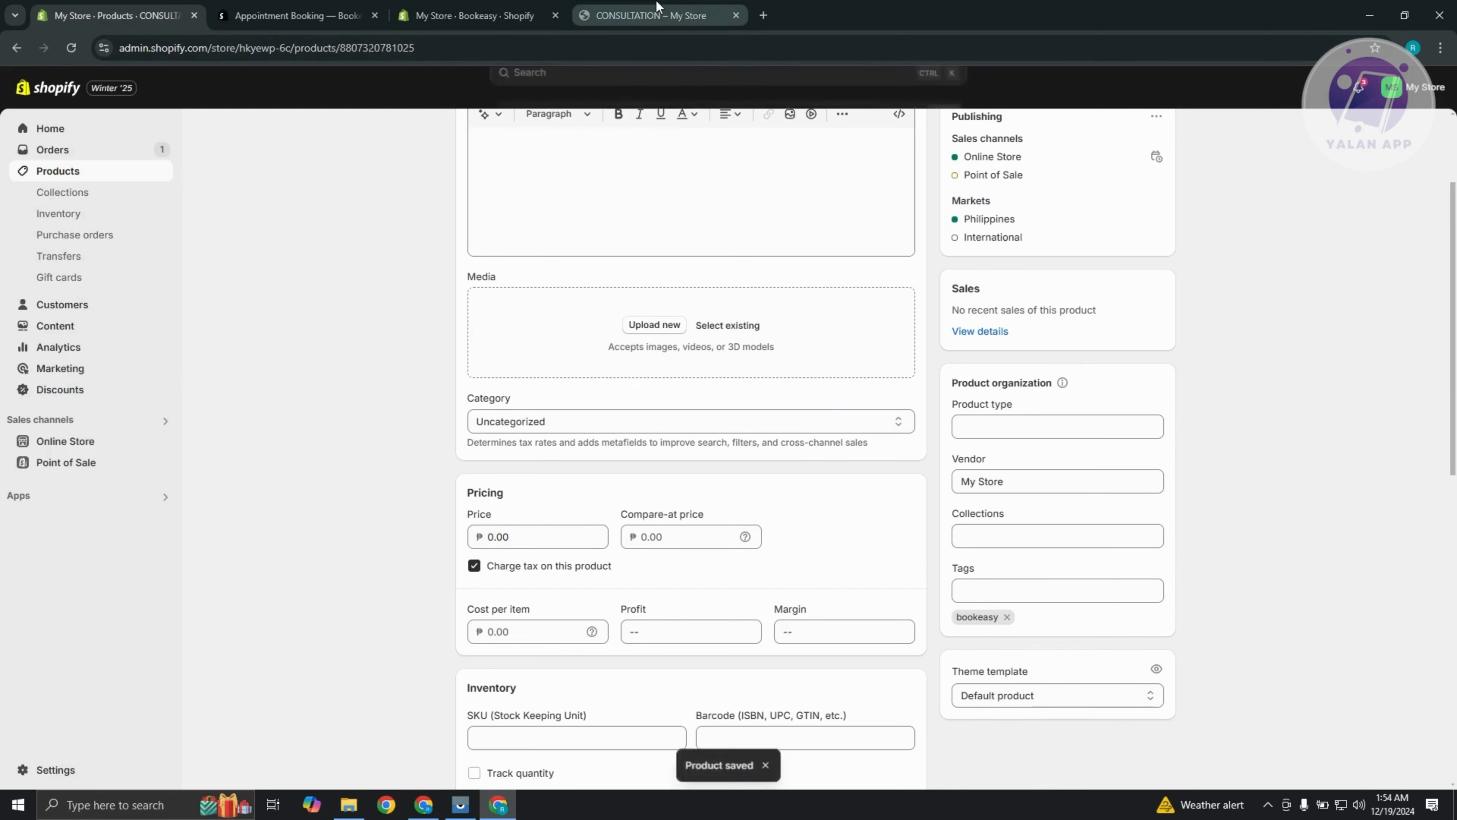
# Switch to the CONSULTATION storefront tab and reload the product page.
pyautogui.click(661, 17)
pyautogui.click(71, 47)
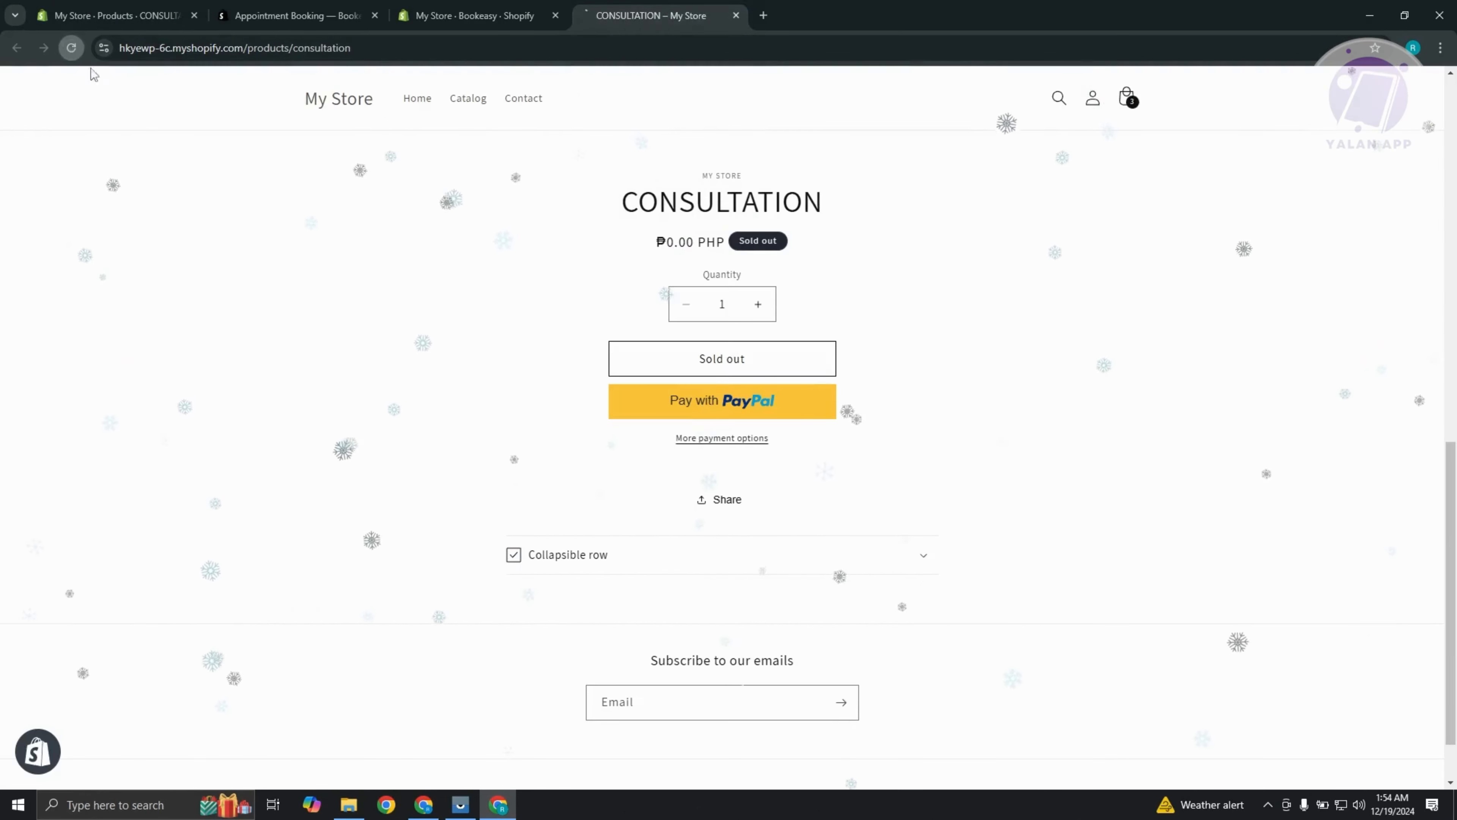
pyautogui.click(71, 48)
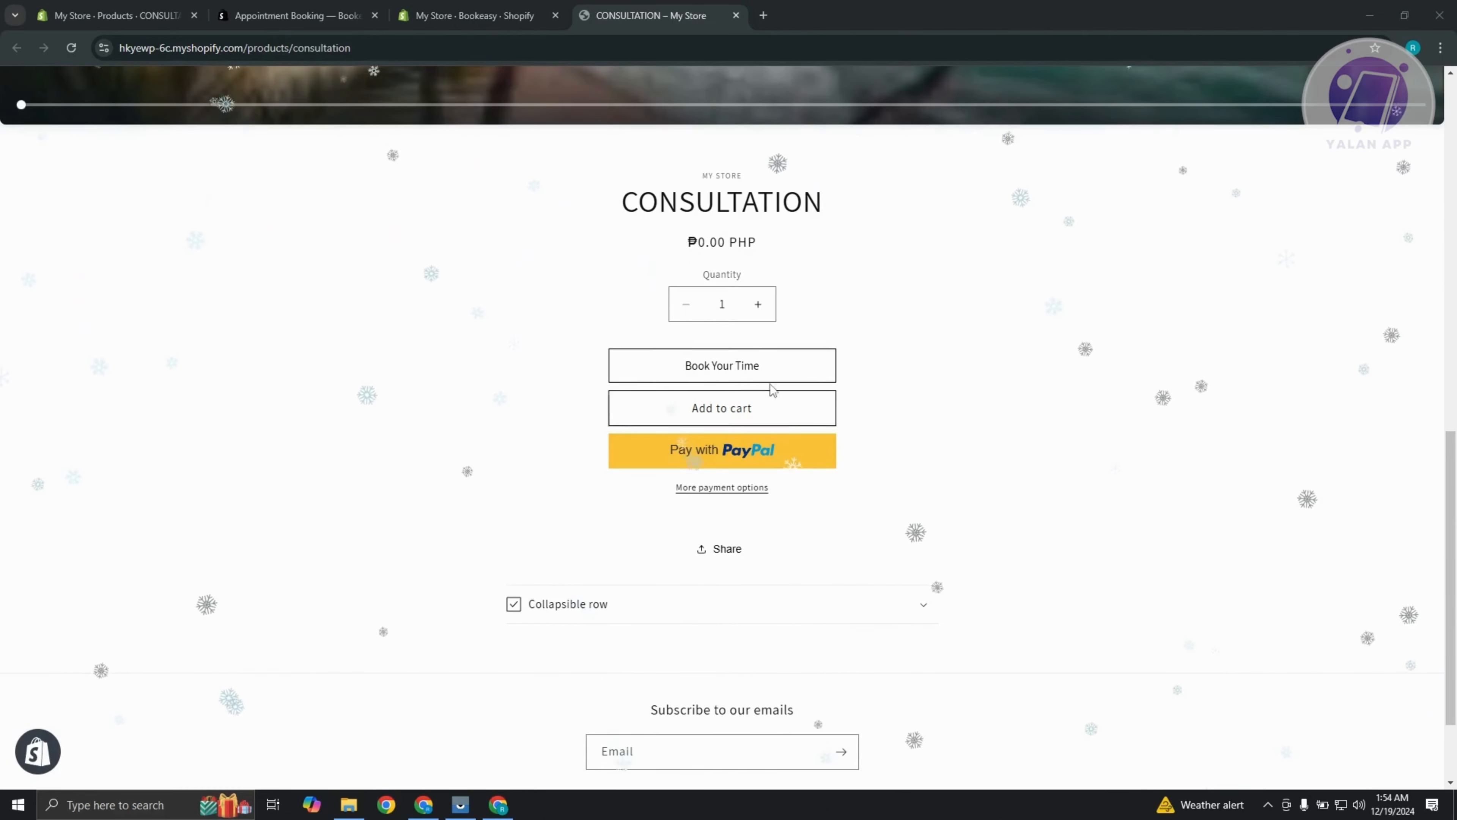
# Book a consultation time on the product page for 19 December 2024, 10:00 AM - 11:00 AM.
pyautogui.click(740, 367)
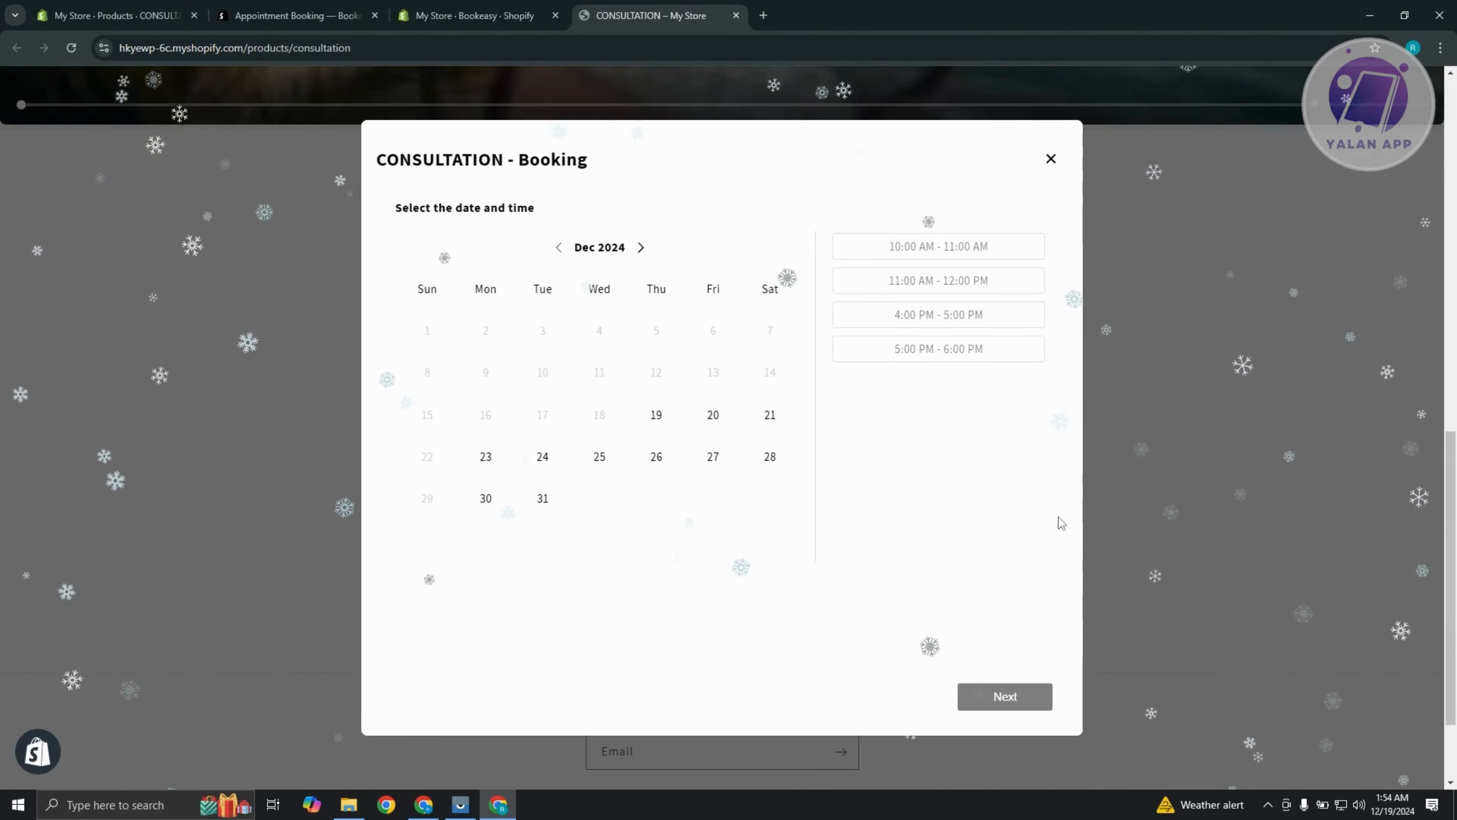
pyautogui.click(668, 416)
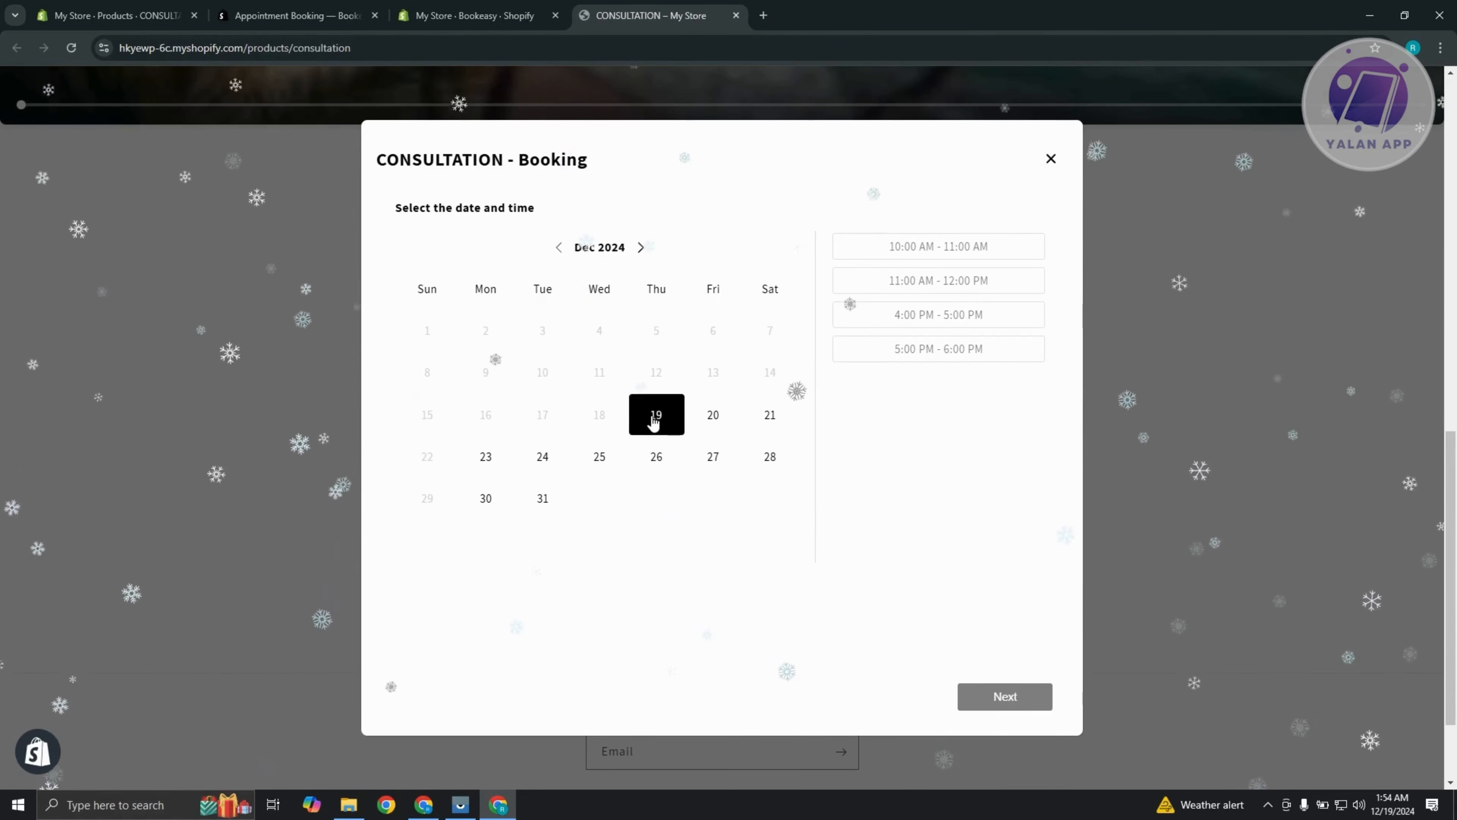
pyautogui.click(673, 429)
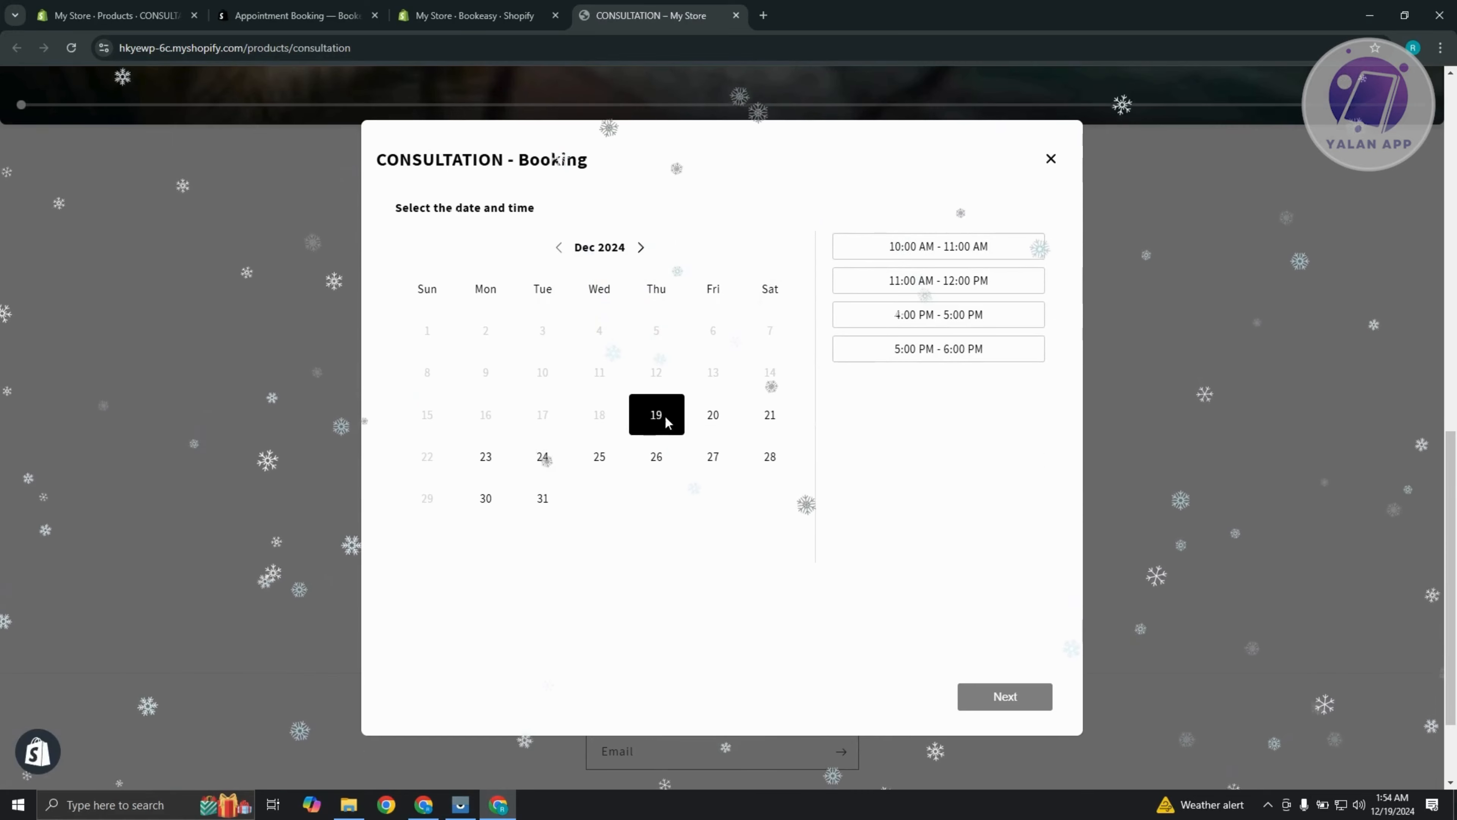
pyautogui.click(928, 259)
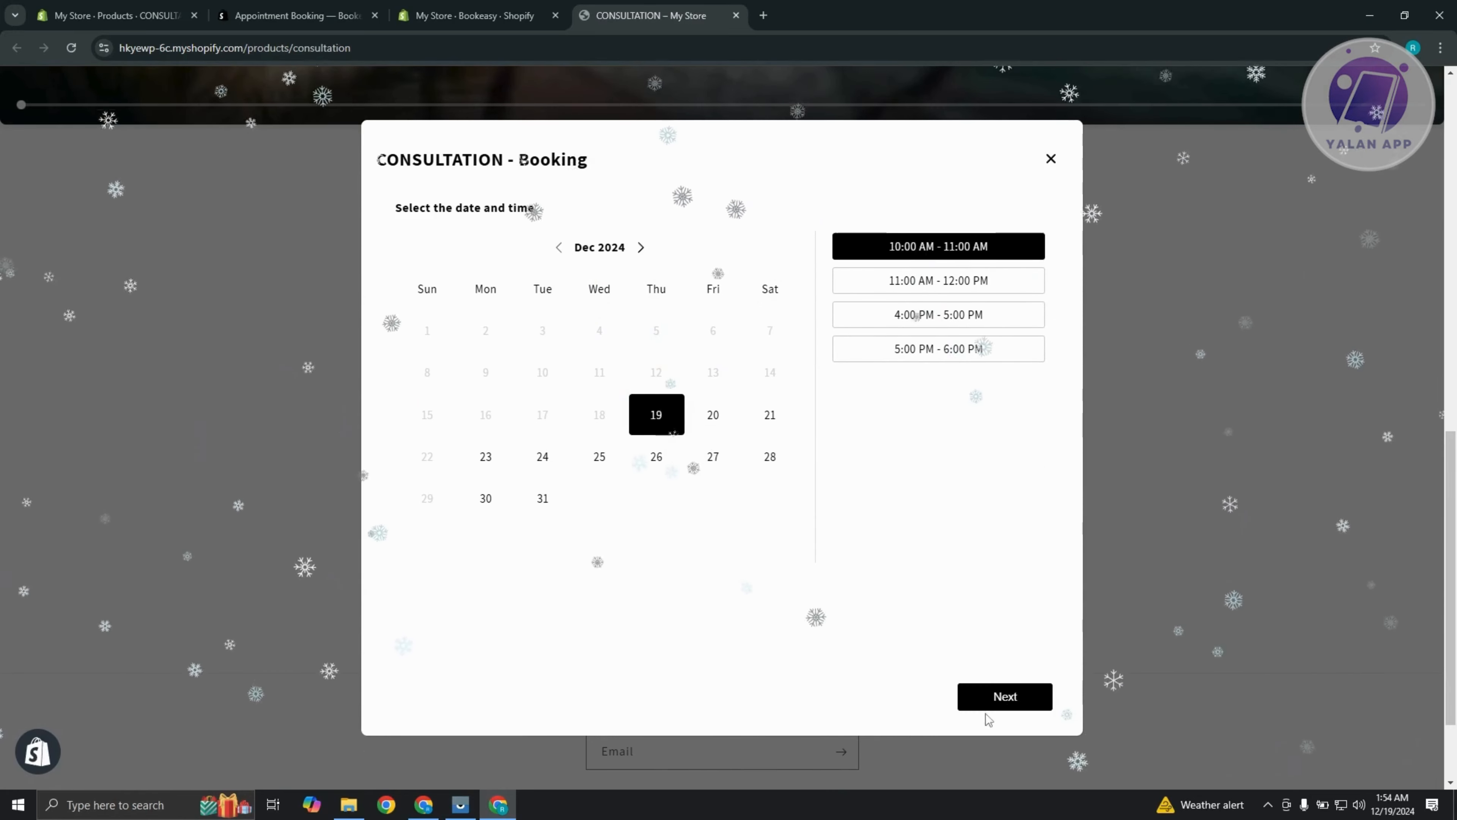
pyautogui.click(990, 700)
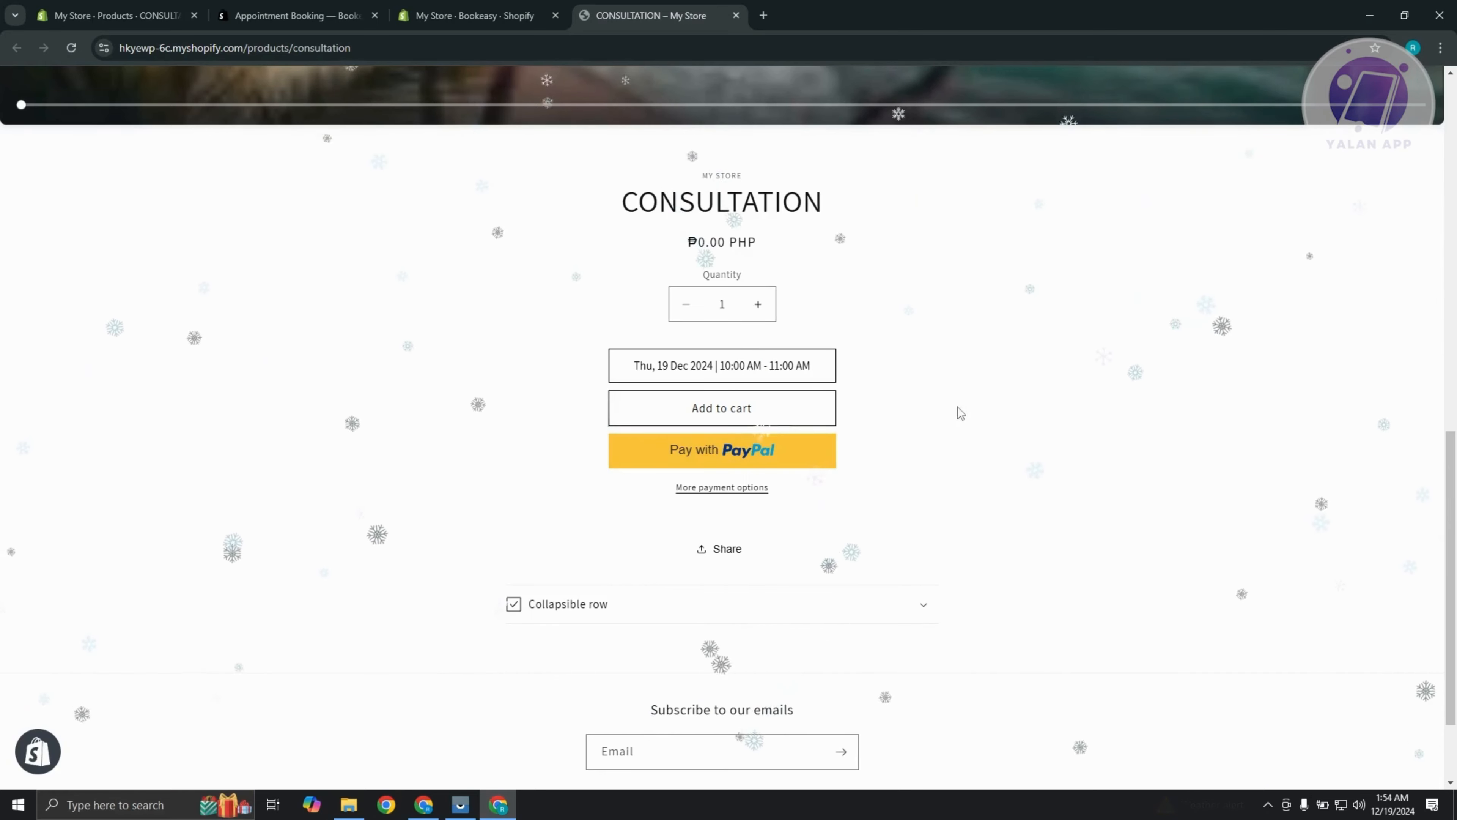
pyautogui.scroll(2, 1024, 459)
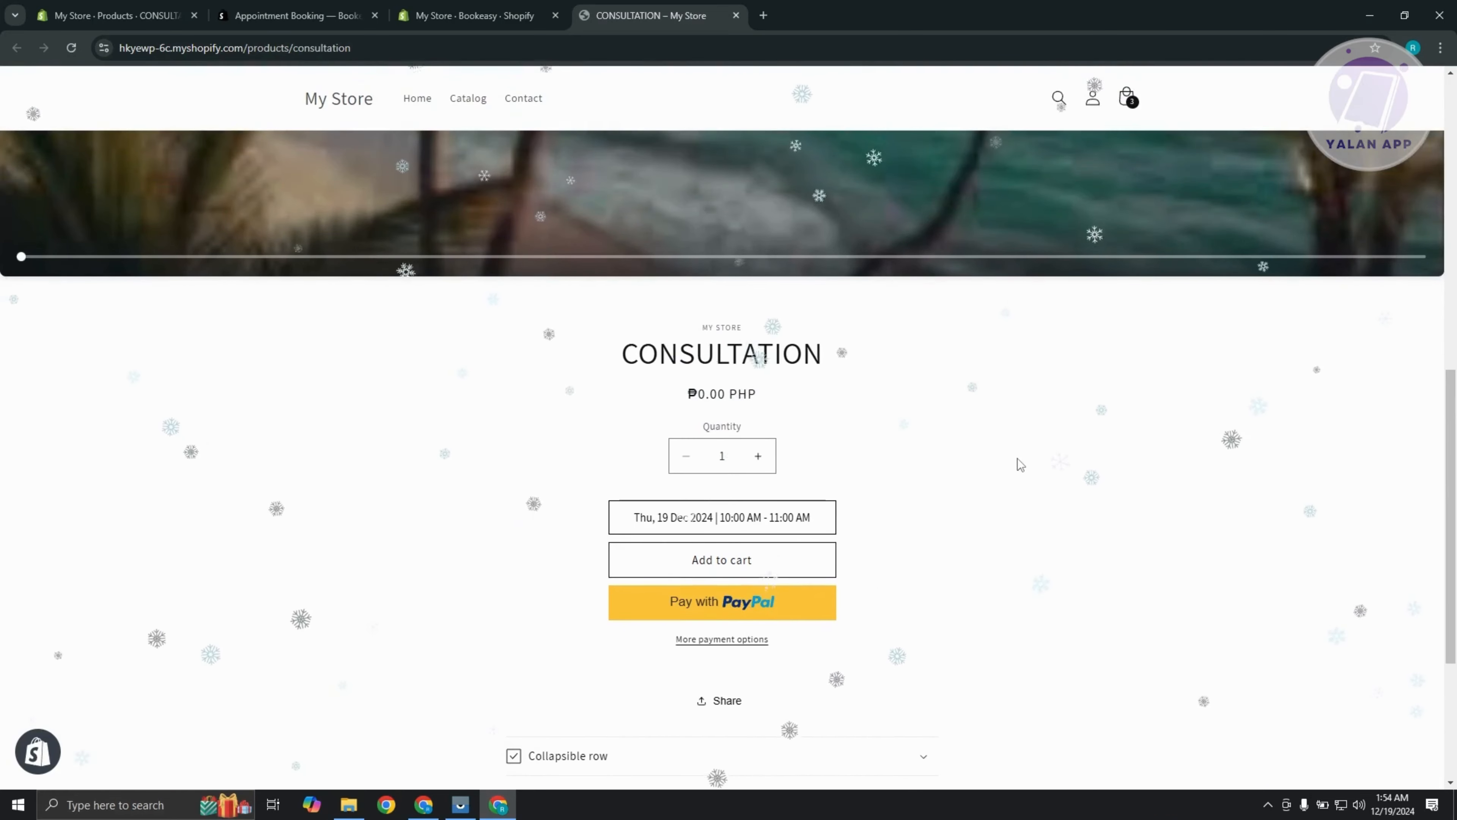
pyautogui.scroll(2, 1018, 459)
pyautogui.scroll(-3, 1033, 484)
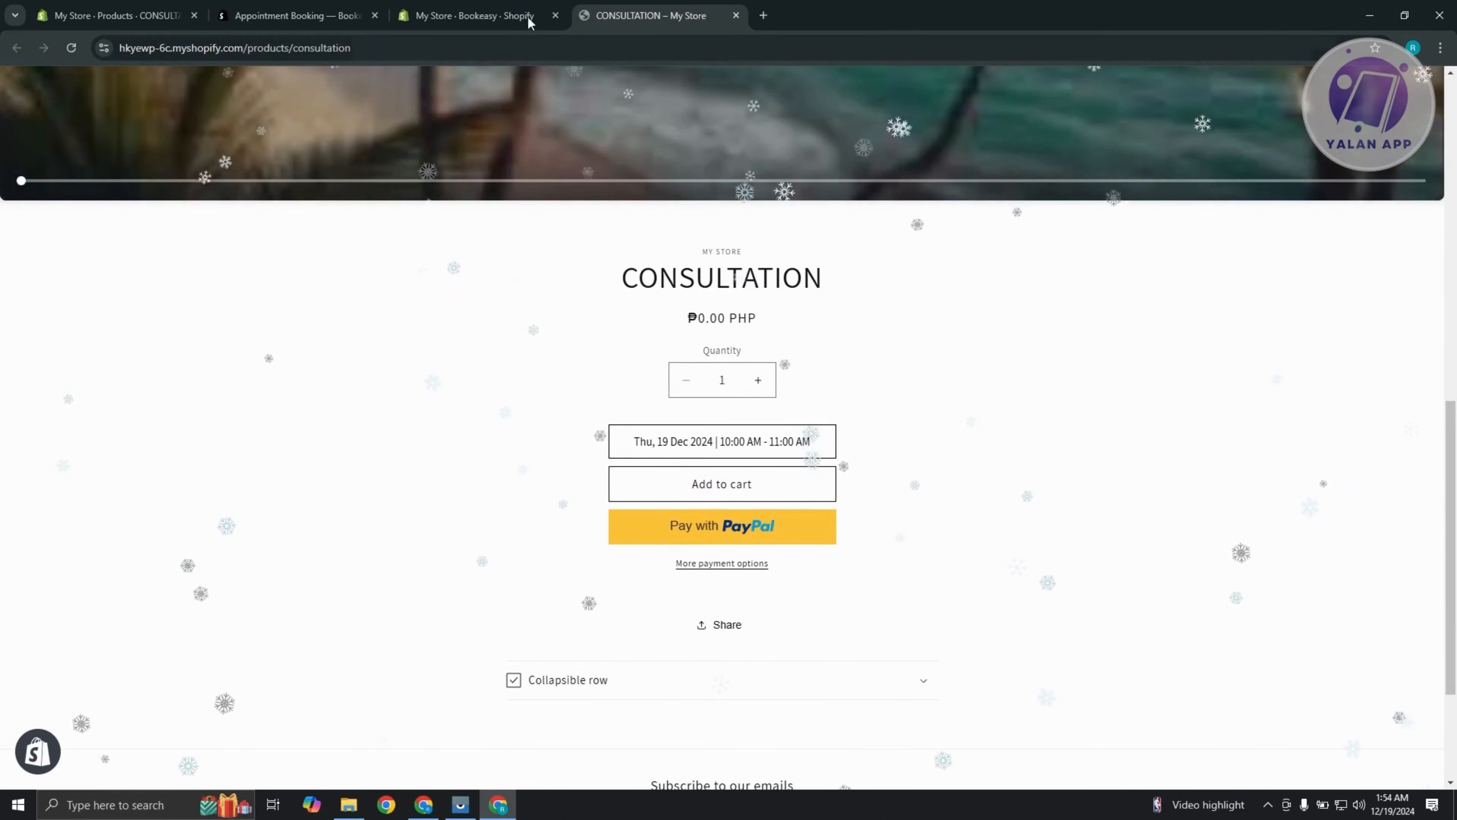
# Switch to the Bookeasy tab, examine the Locations page in the app's settings, and return to the settings overview.
pyautogui.click(489, 12)
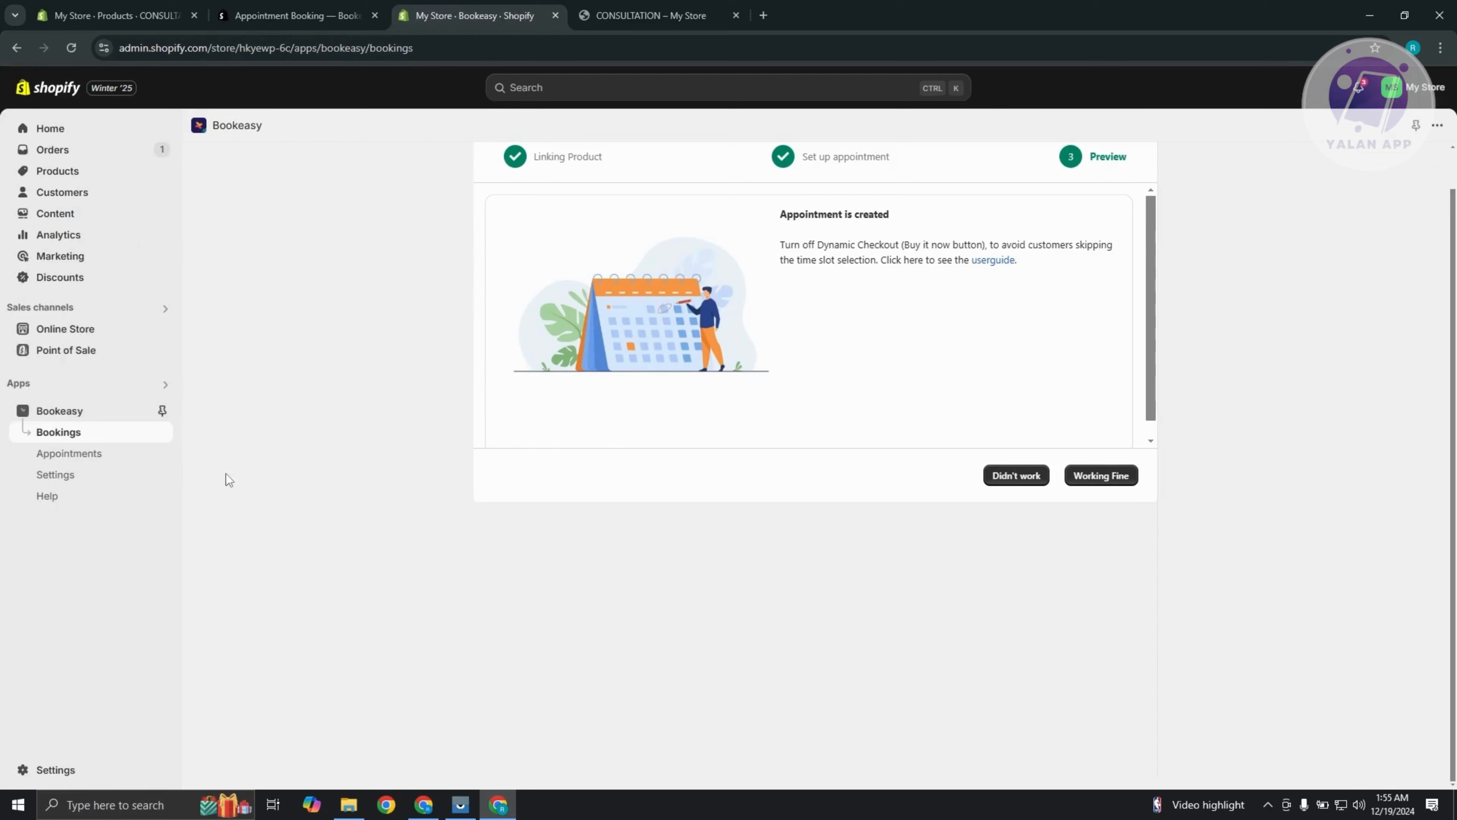
pyautogui.click(62, 476)
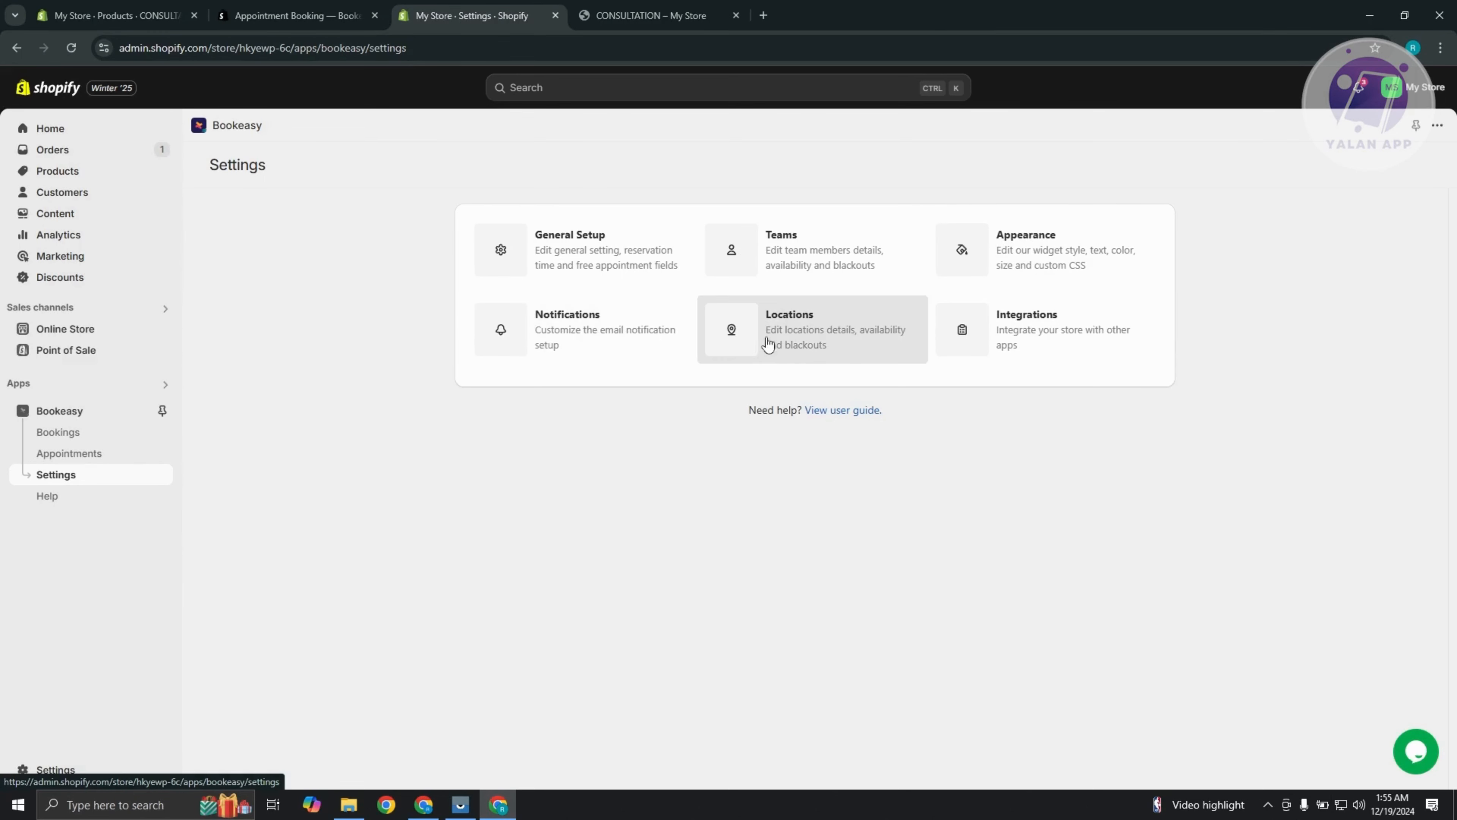
pyautogui.click(752, 338)
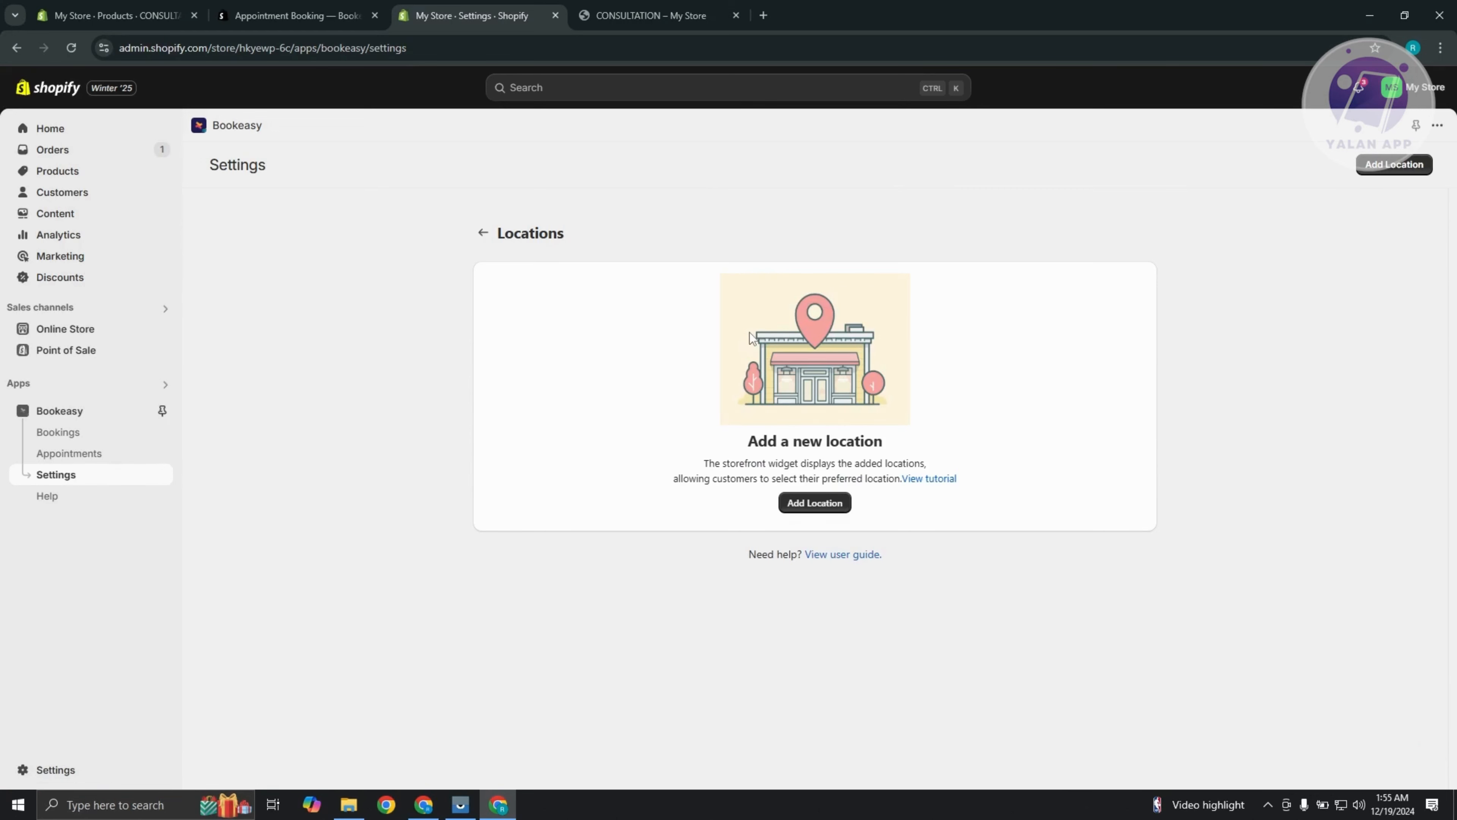
pyautogui.click(484, 233)
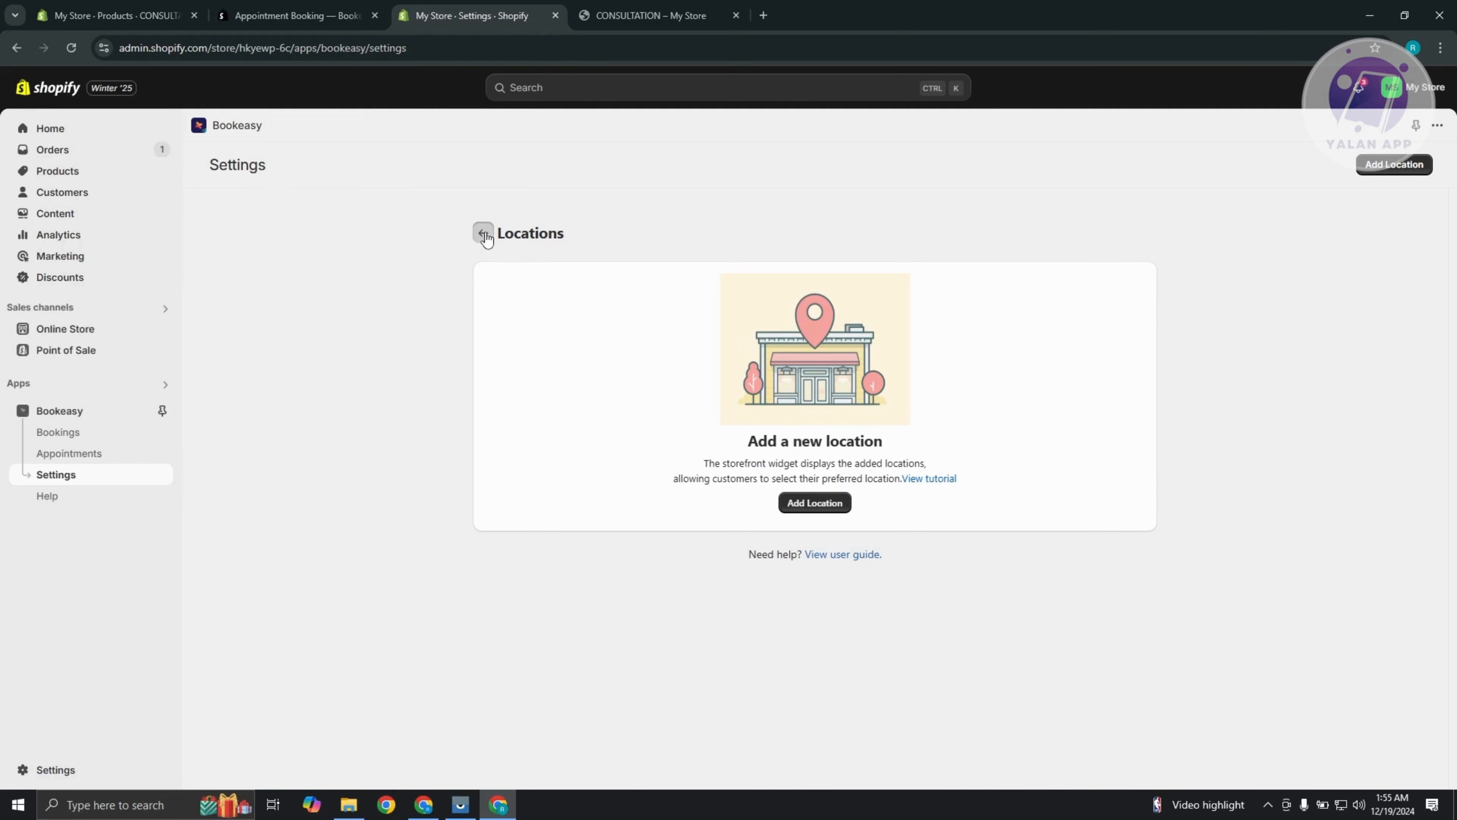